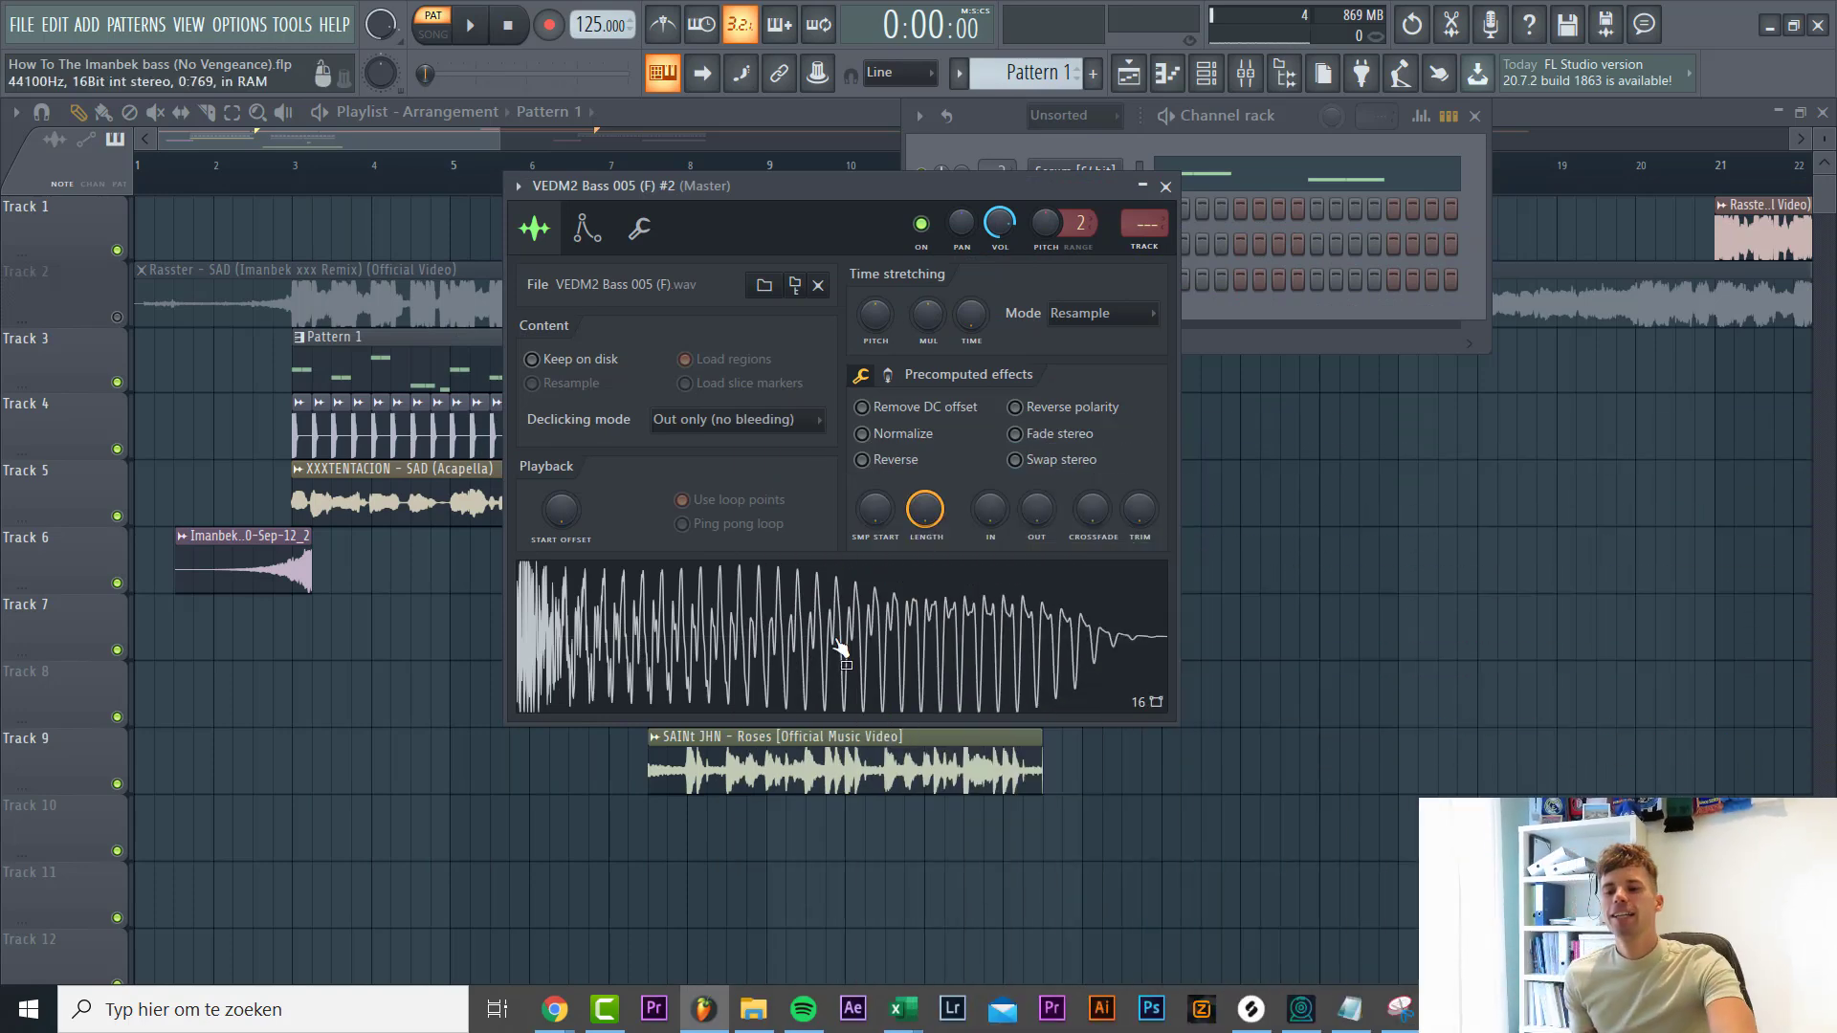
# Play the VEDM2 Bass 005 reference sample to hear the target bass
pyautogui.click(821, 618)
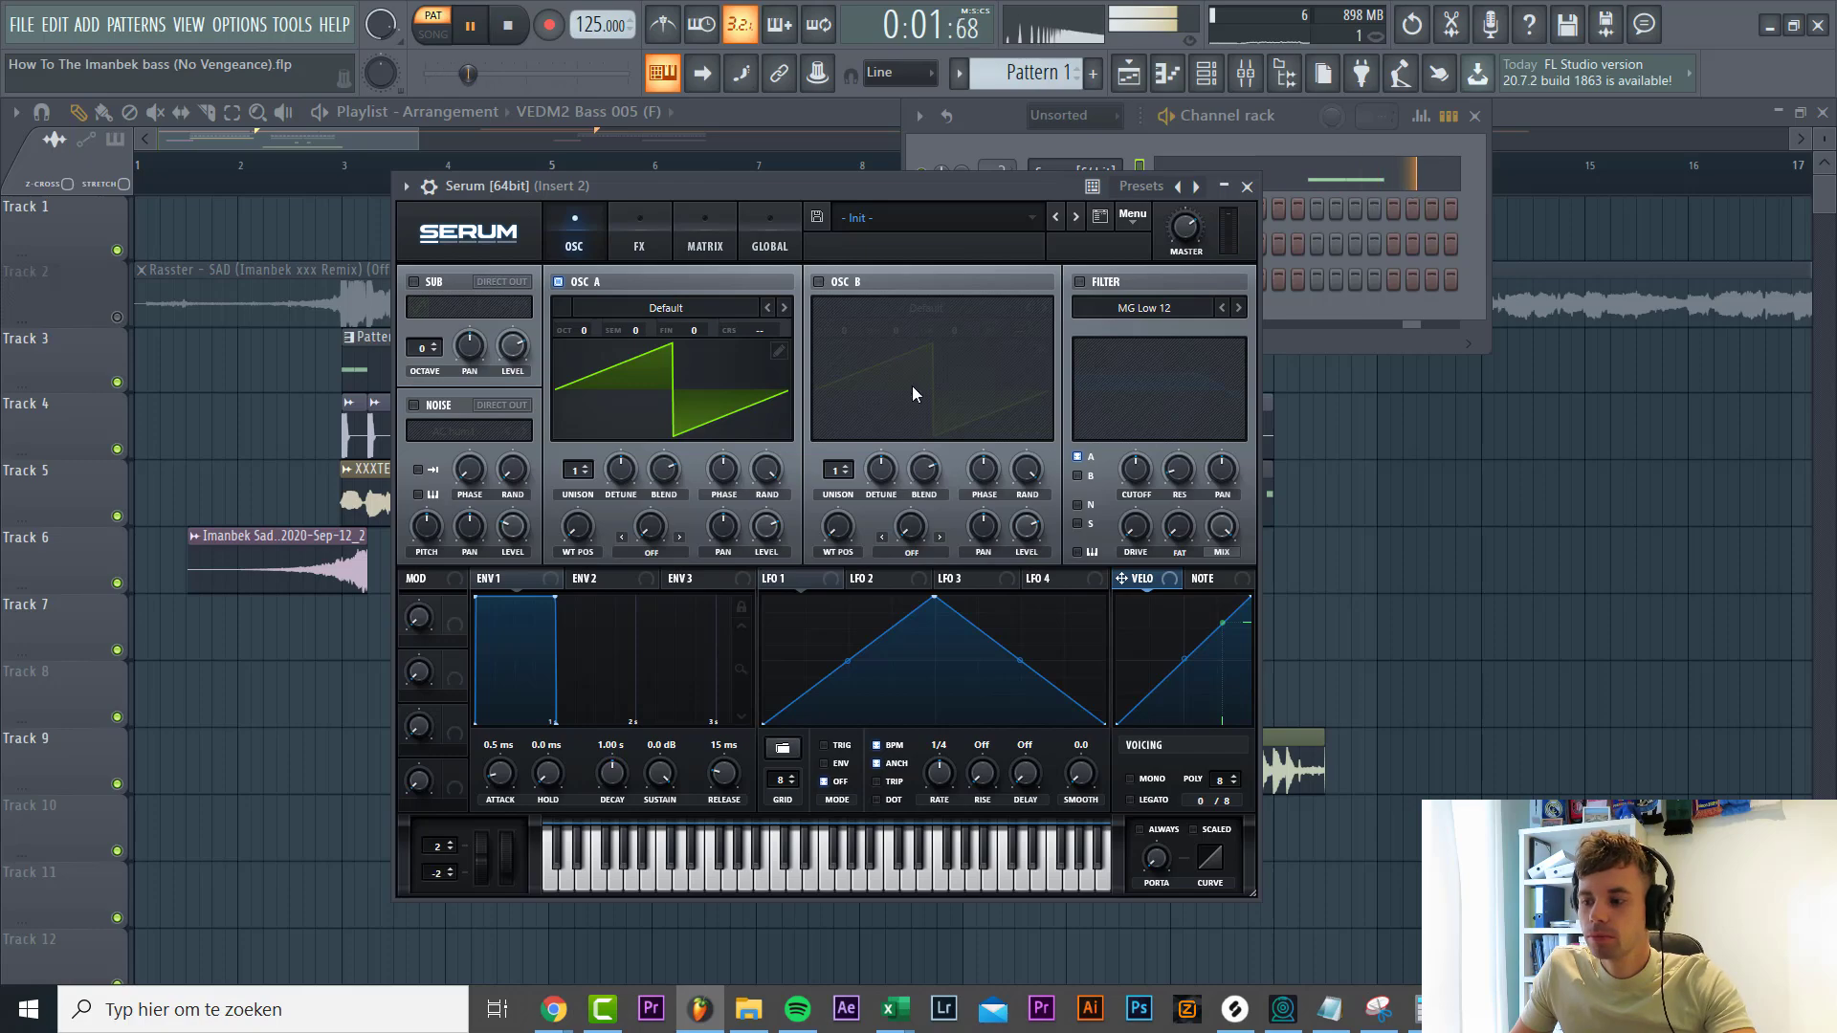
# Load the Gritty wavetable into oscillator A at -2 octaves with a higher wavetable position
pyautogui.press('space')
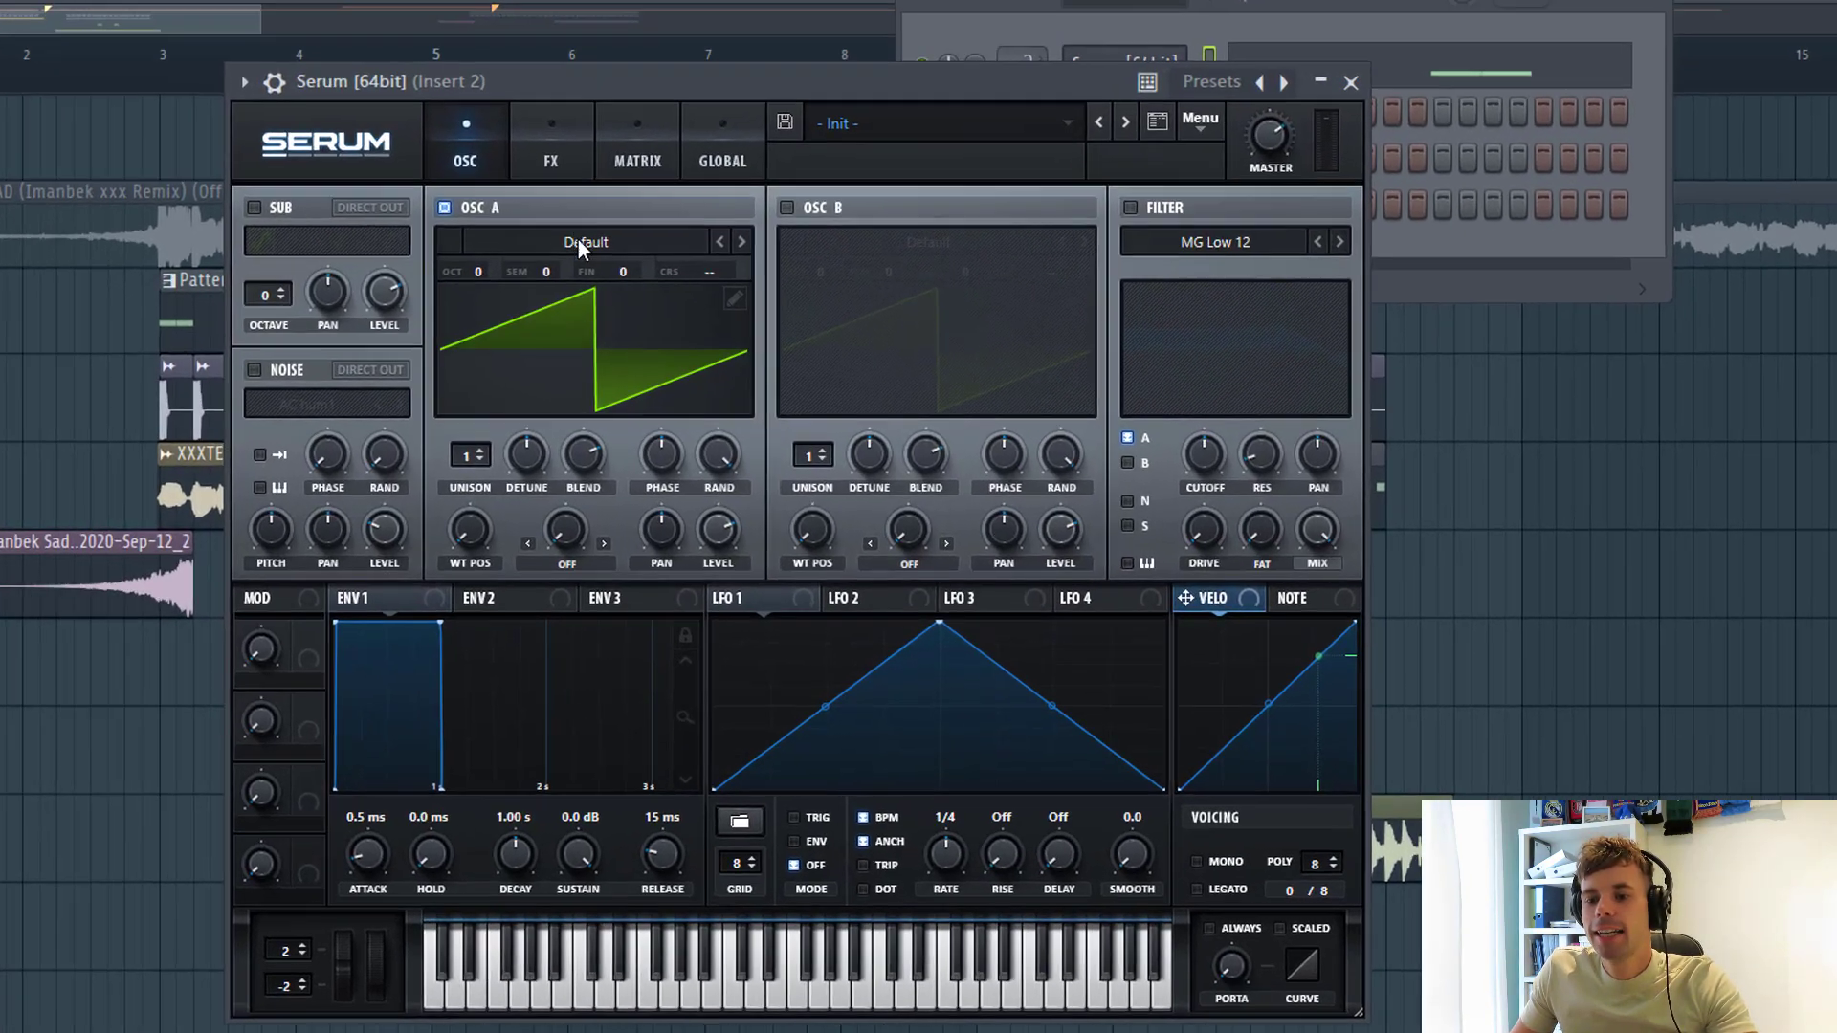
pyautogui.click(661, 304)
pyautogui.moveTo(658, 329)
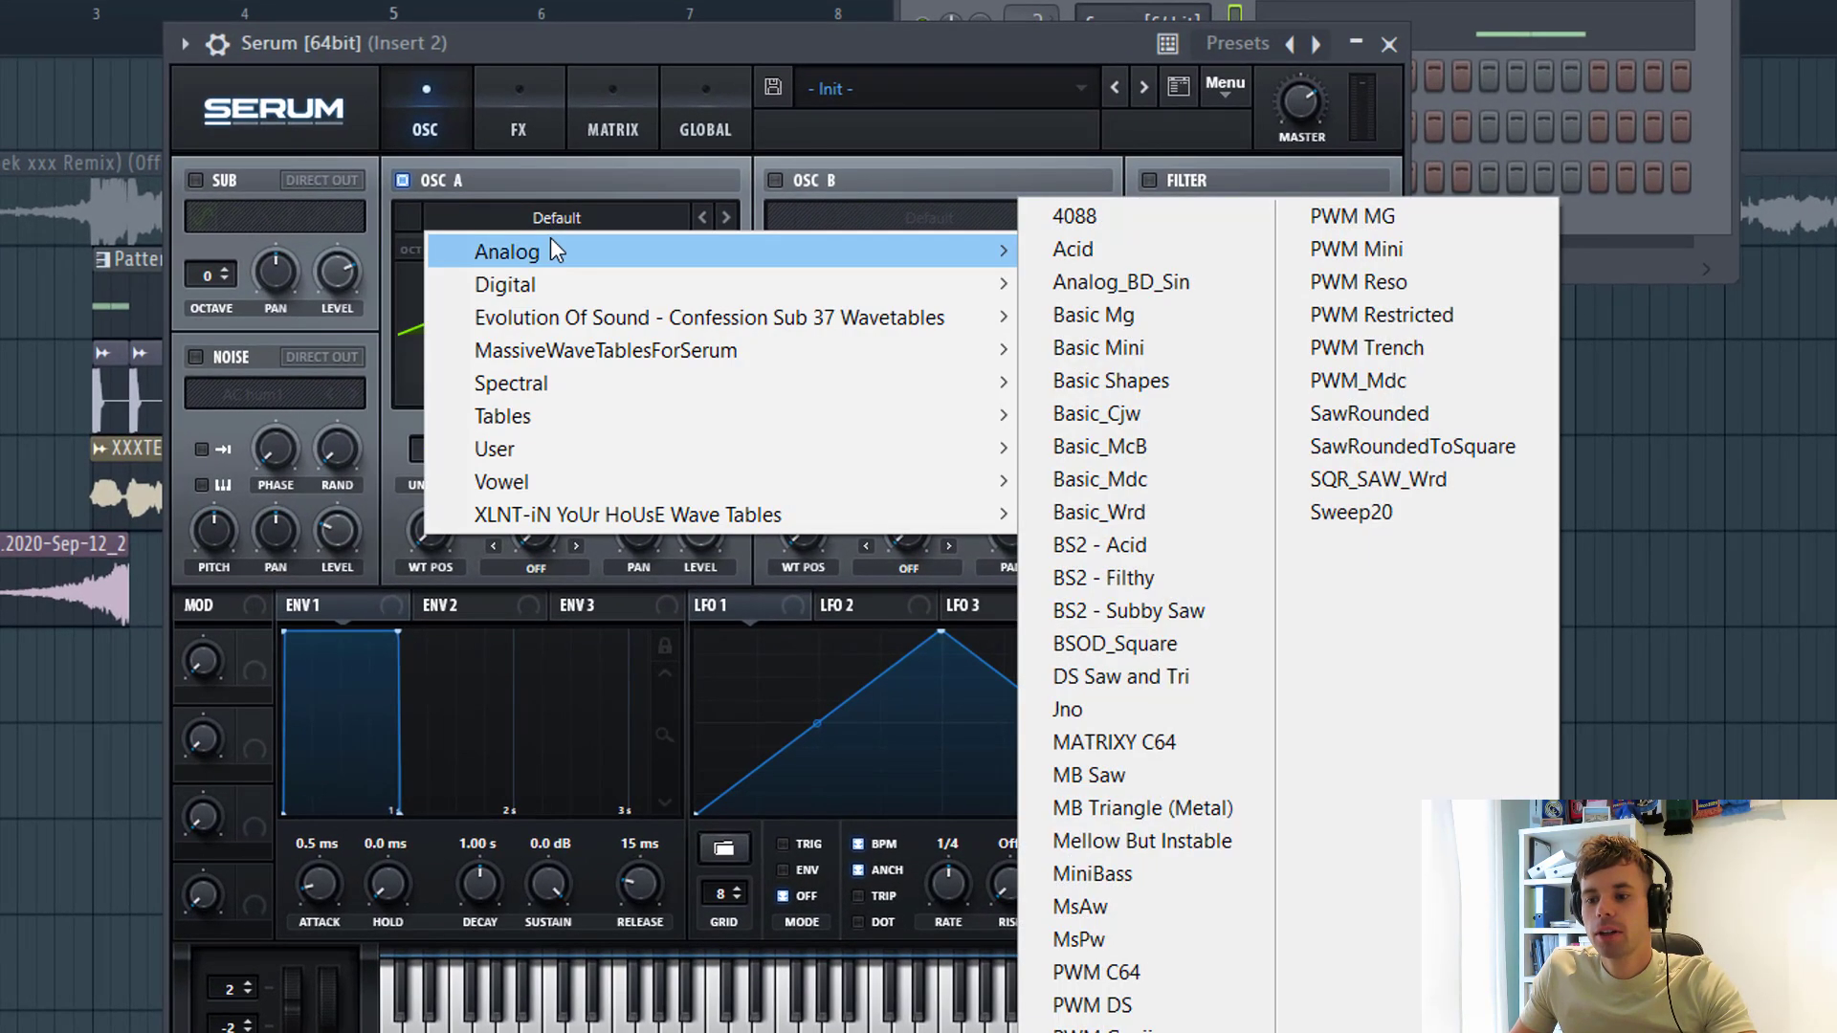
pyautogui.moveTo(535, 284)
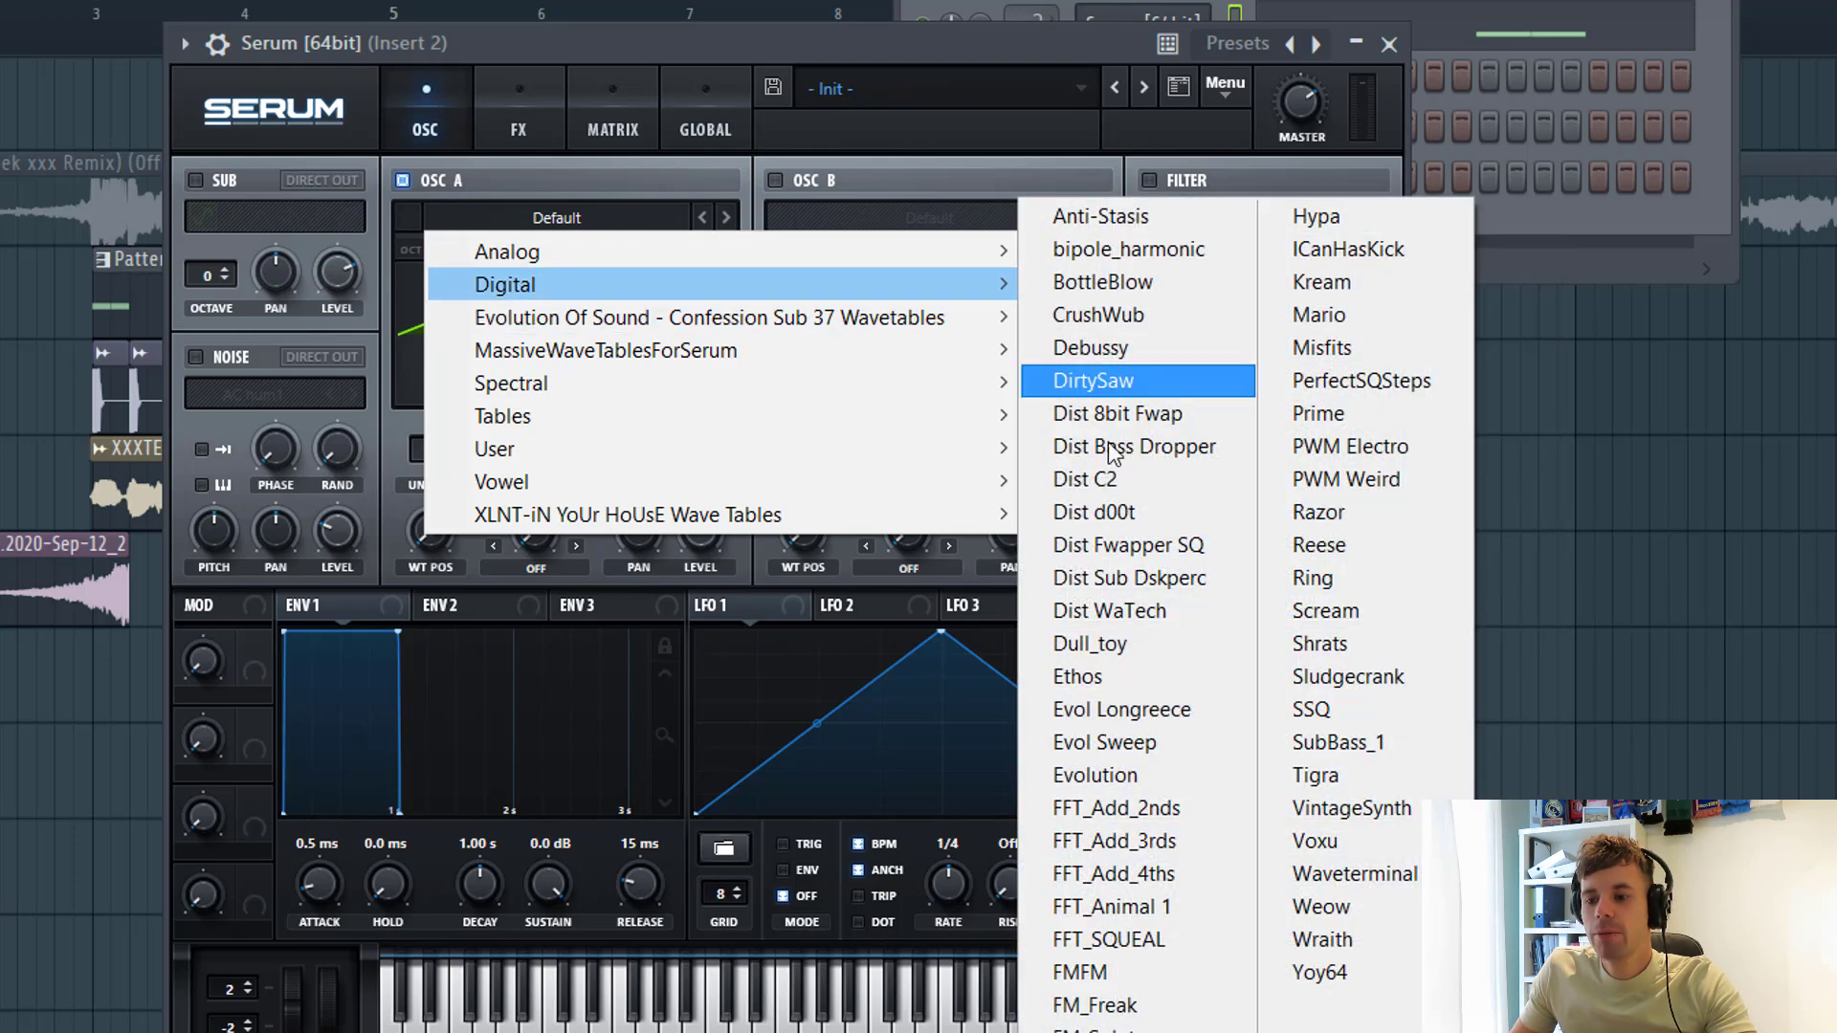
pyautogui.click(1101, 644)
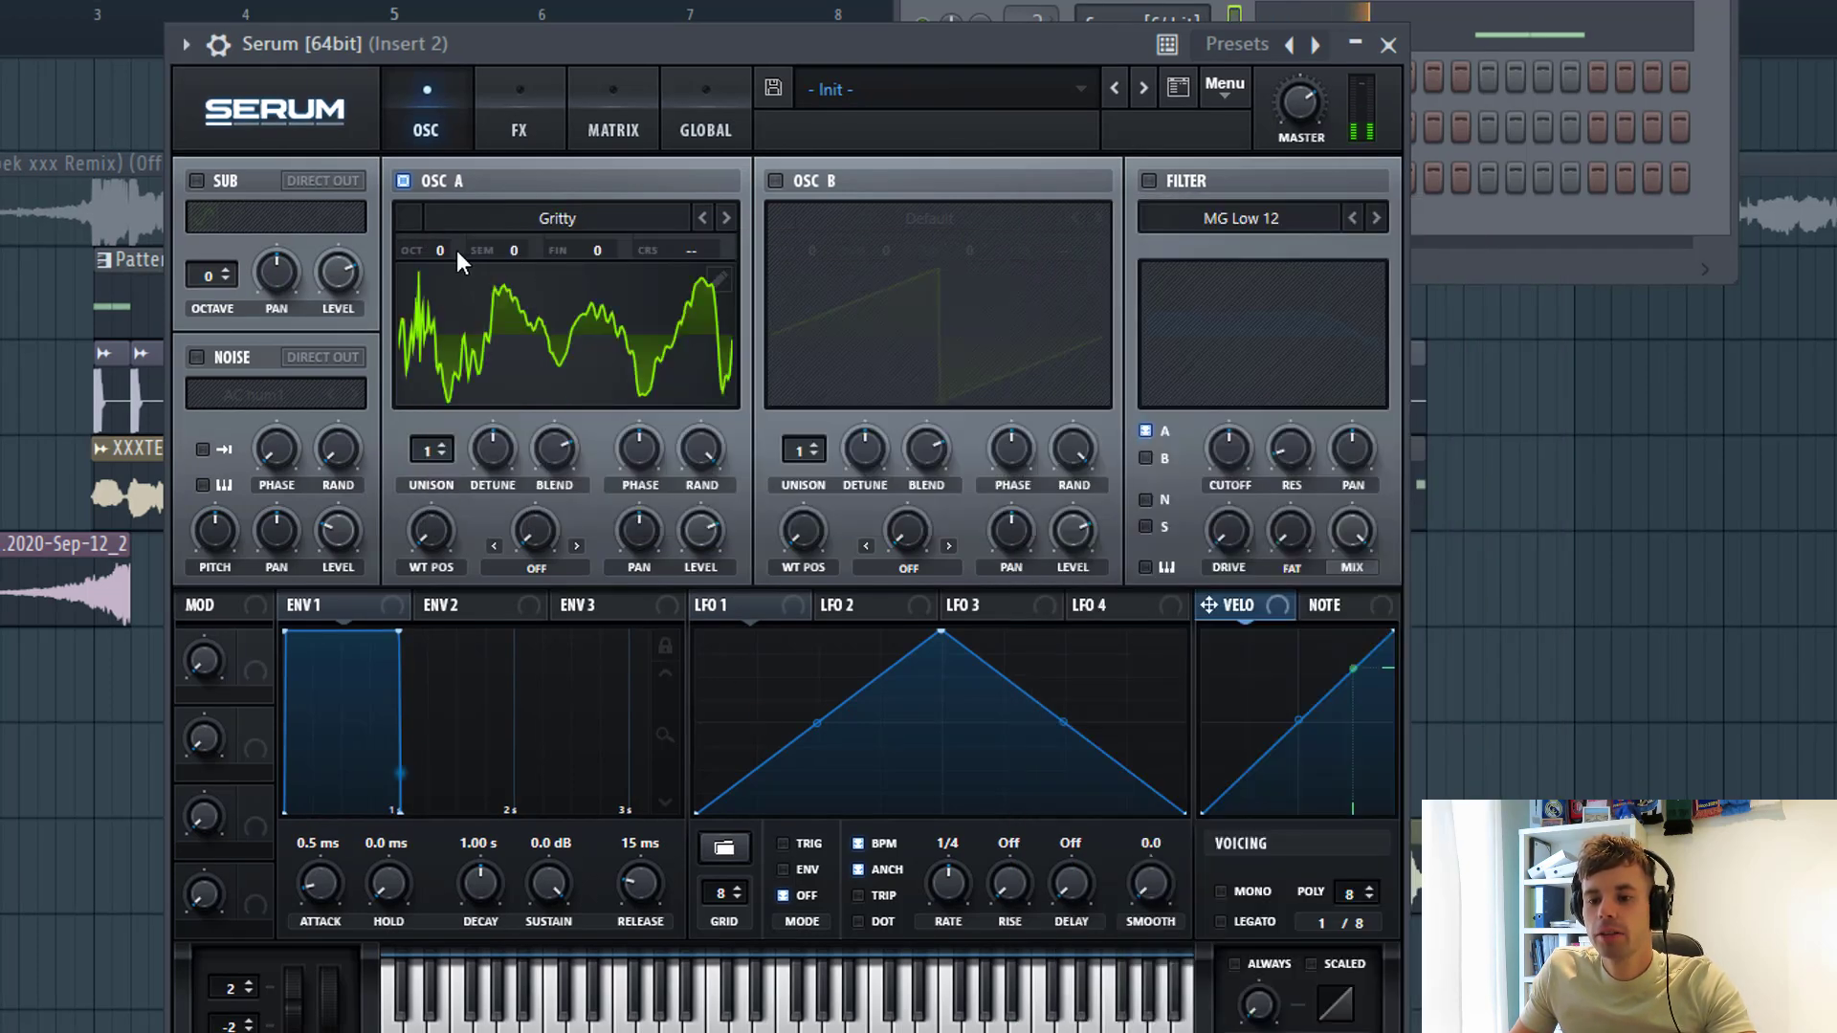
pyautogui.scroll(-2, 442, 246)
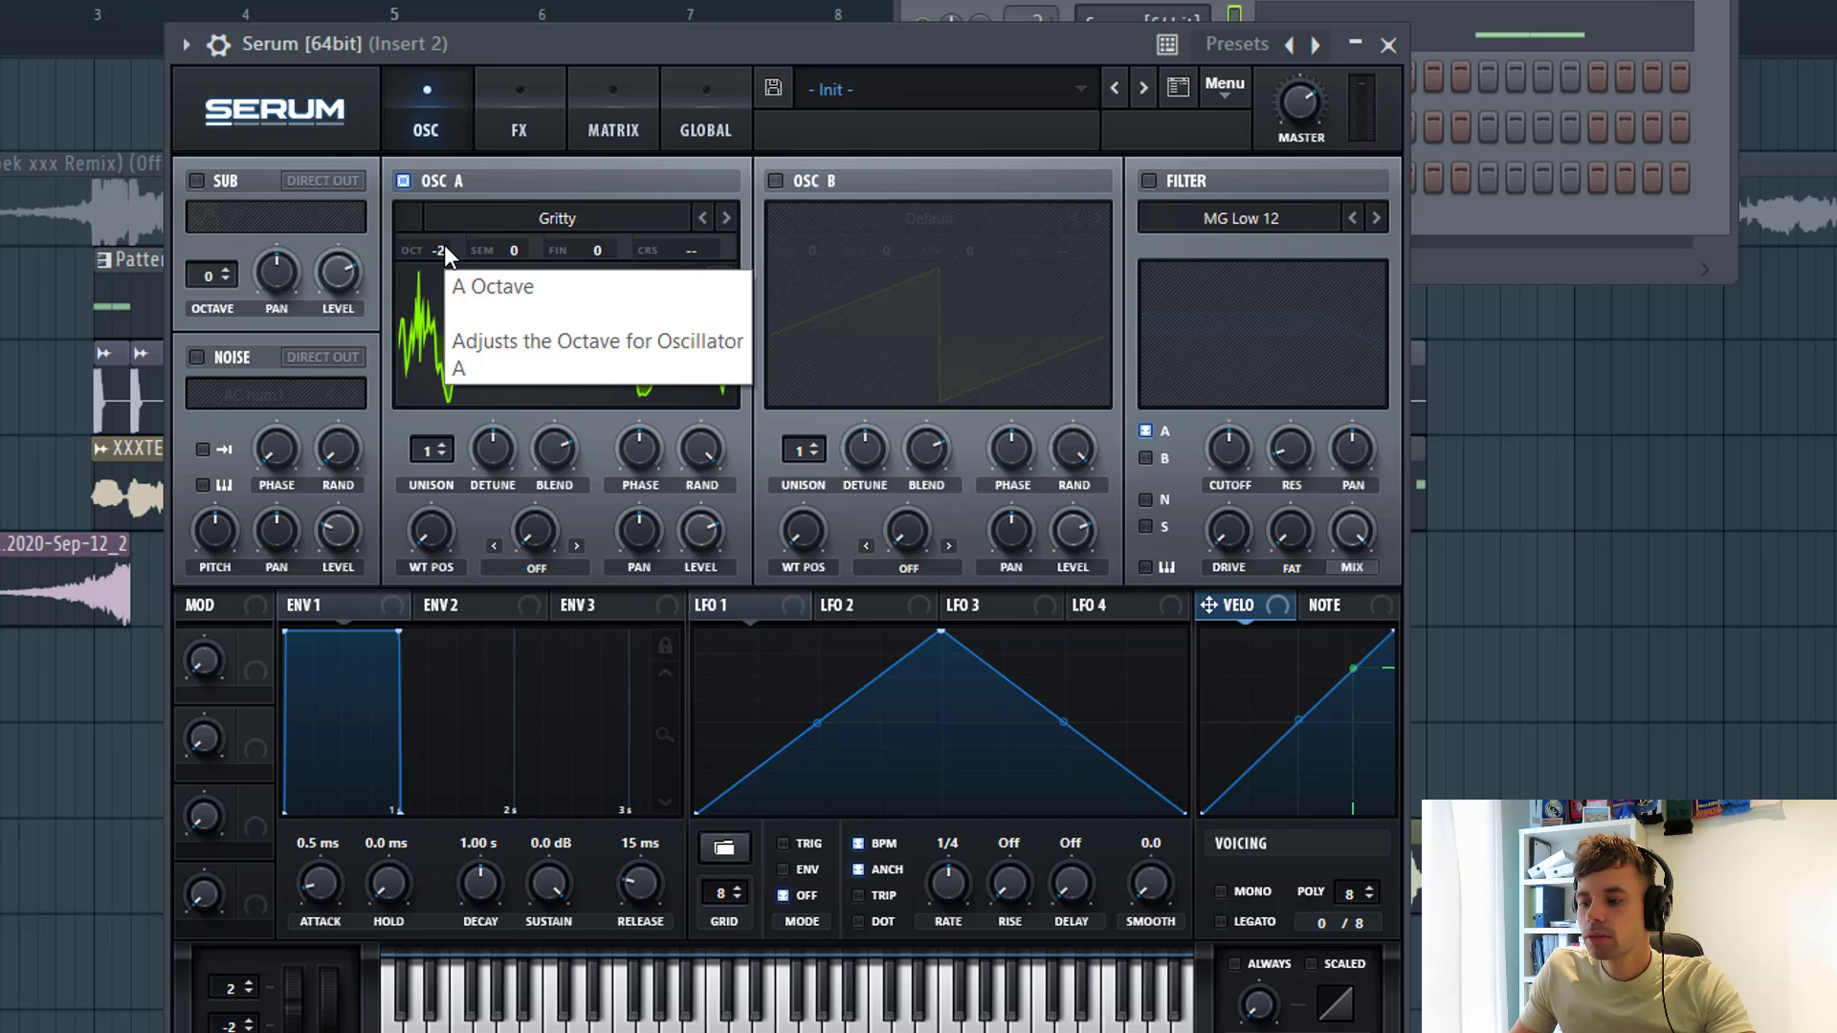
pyautogui.moveTo(439, 522); pyautogui.dragTo(449, 432)
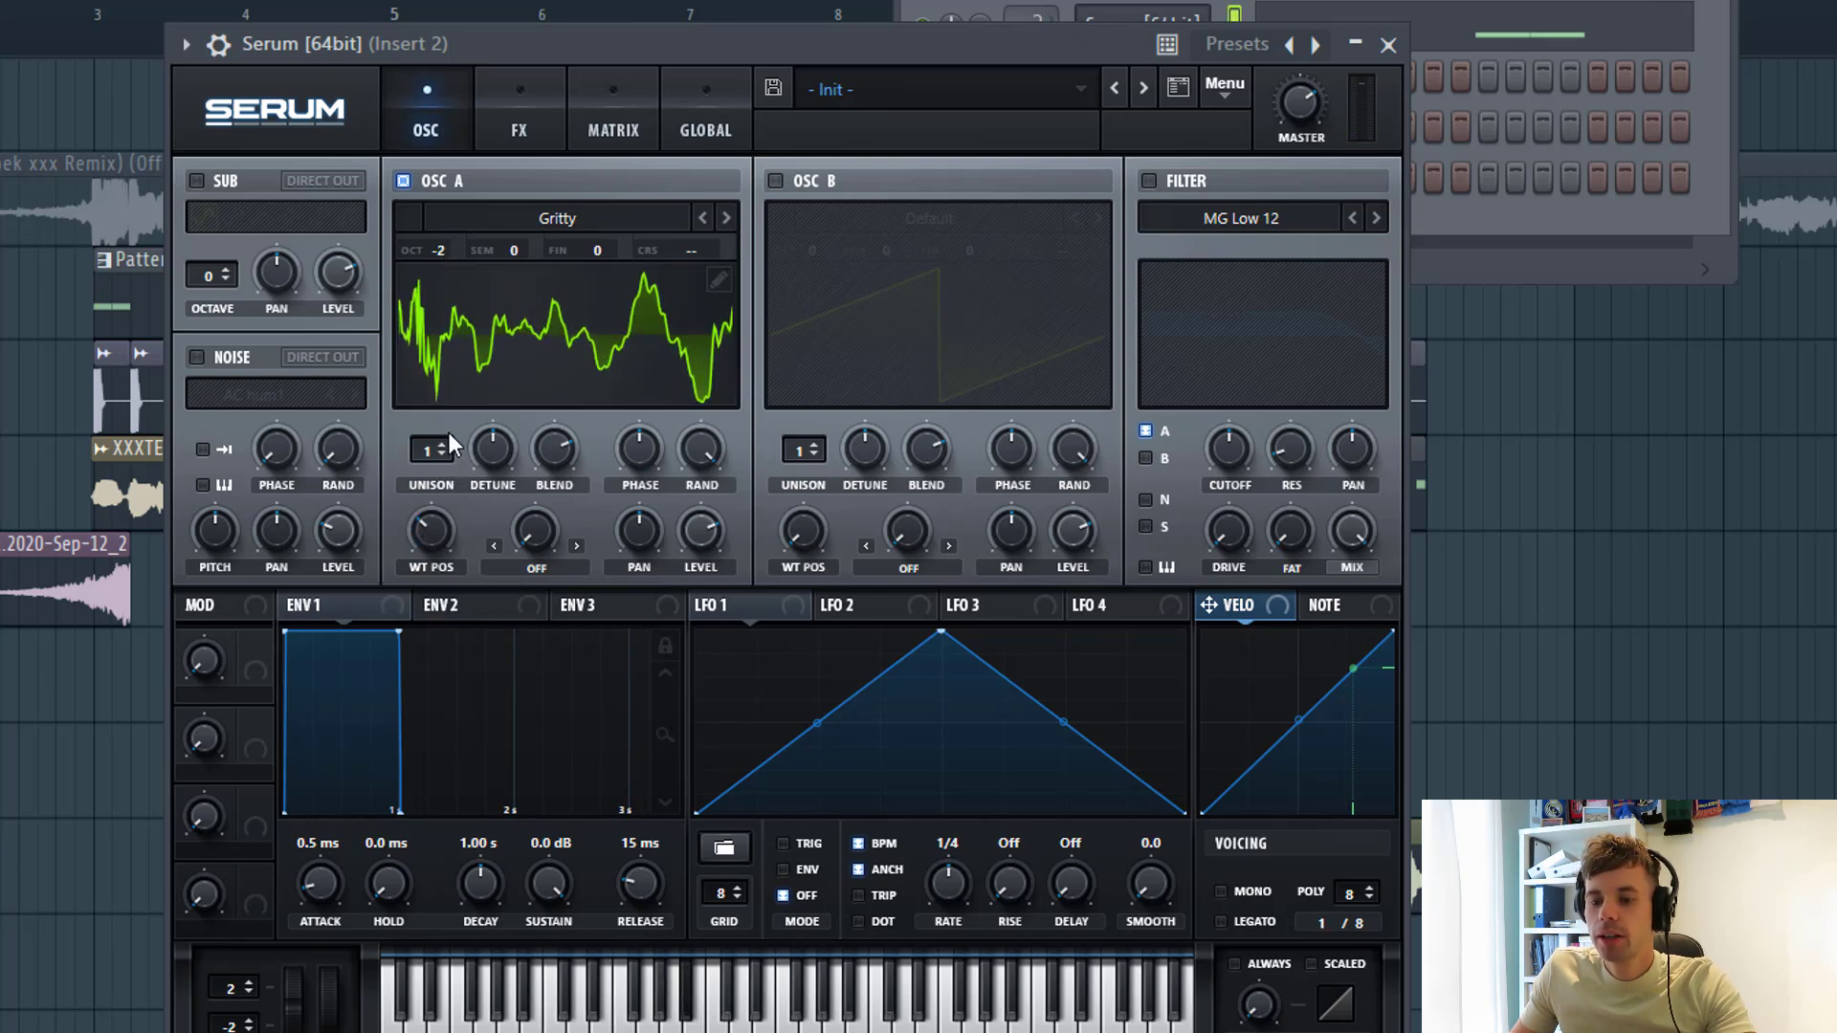
# Enable oscillator B with the FFT_Add_3rds wavetable and adjust its wavetable position
pyautogui.click(776, 181)
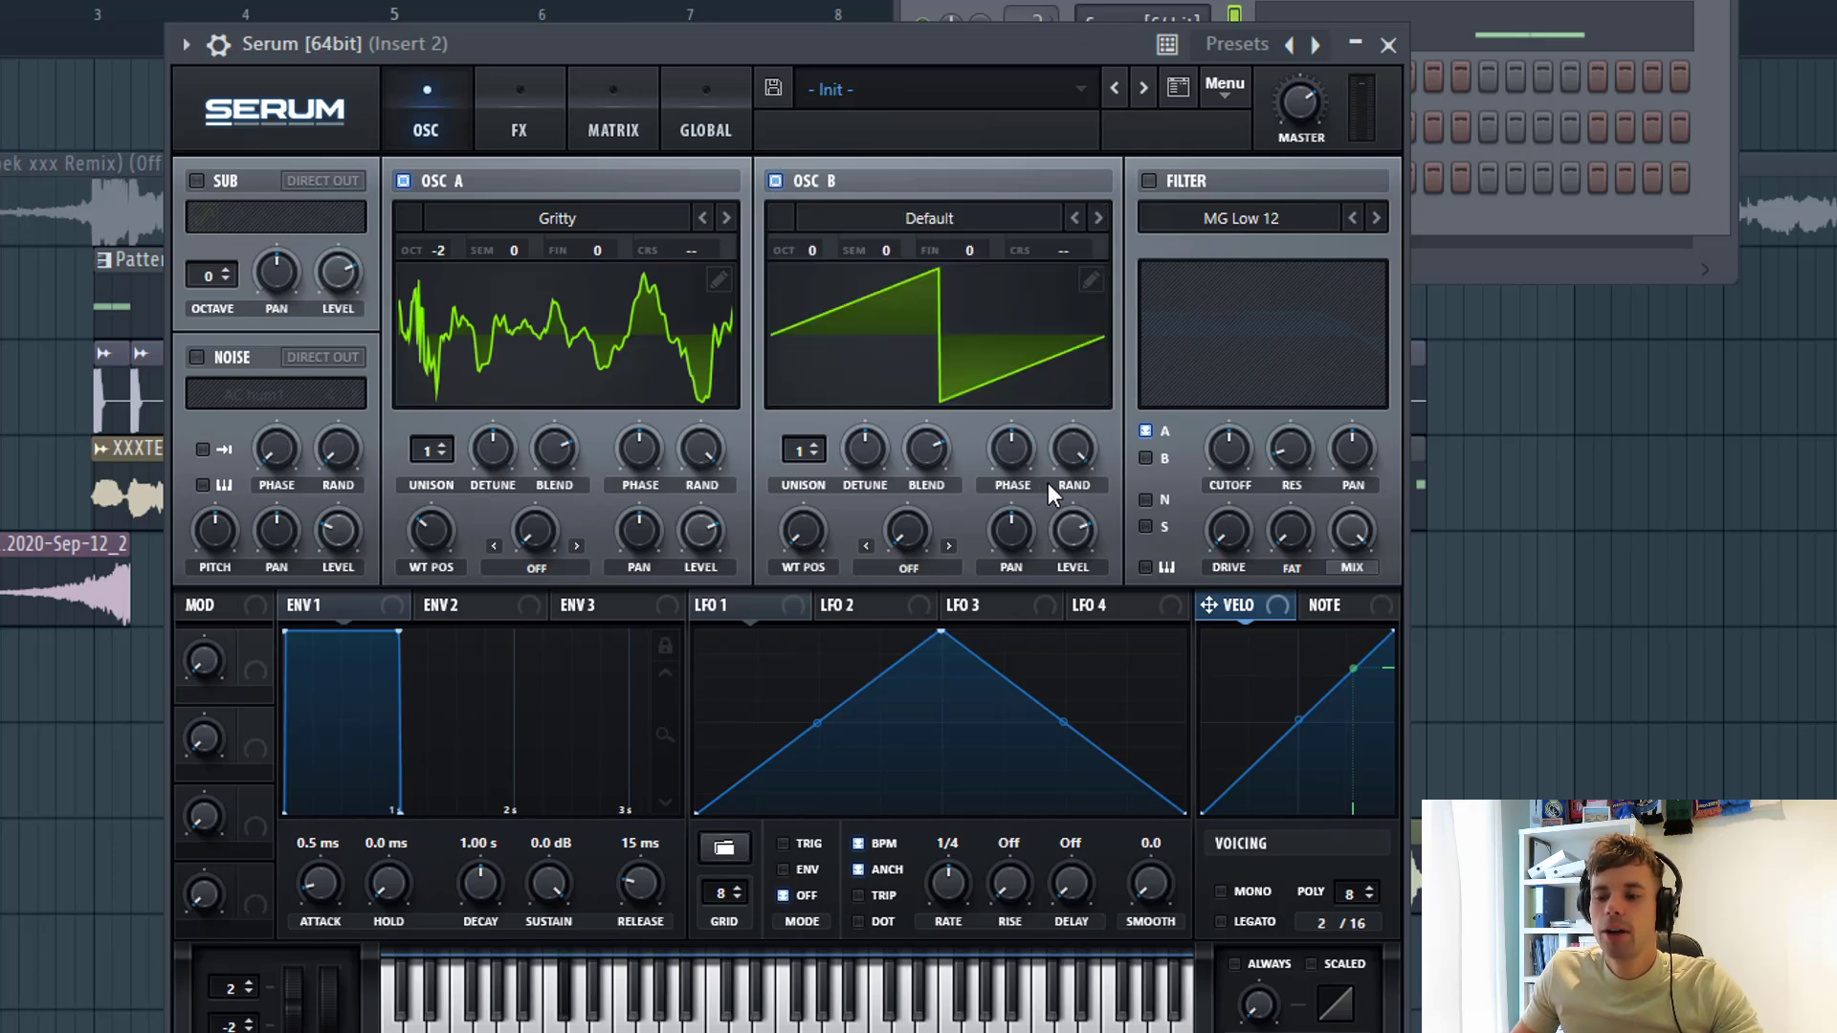
pyautogui.click(958, 214)
pyautogui.moveTo(929, 257)
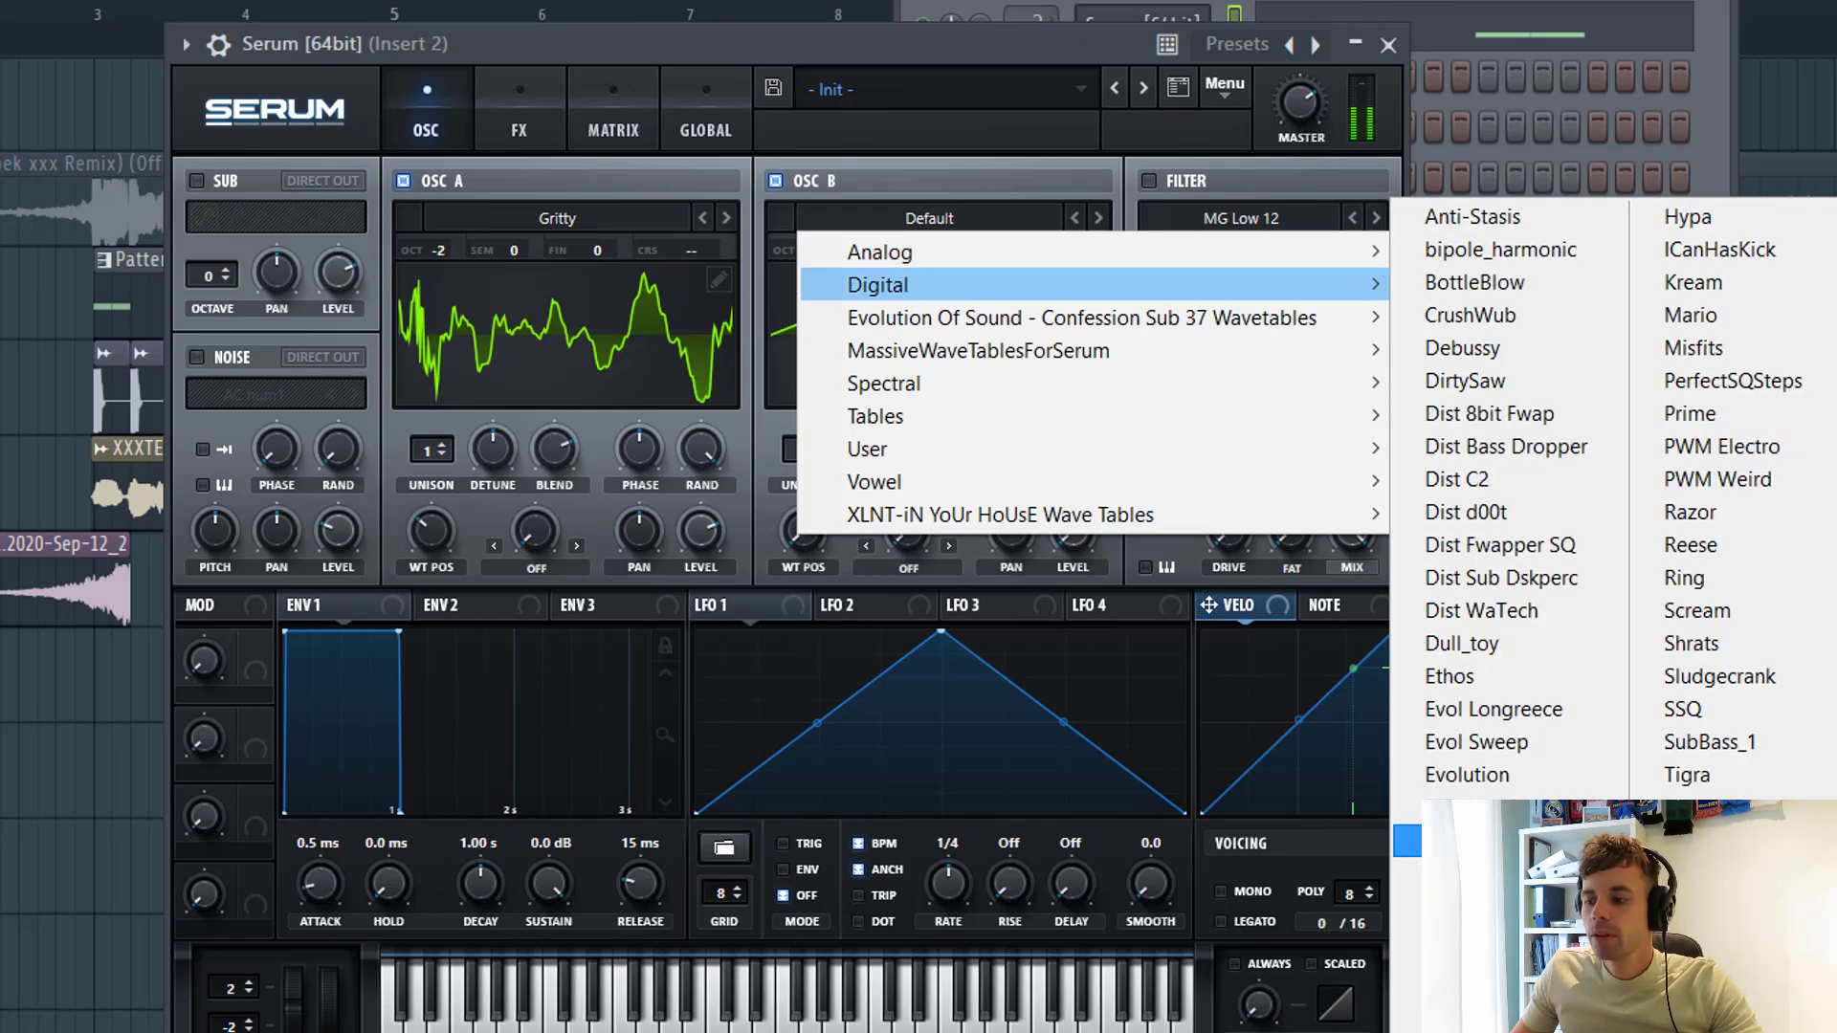
pyautogui.click(1465, 841)
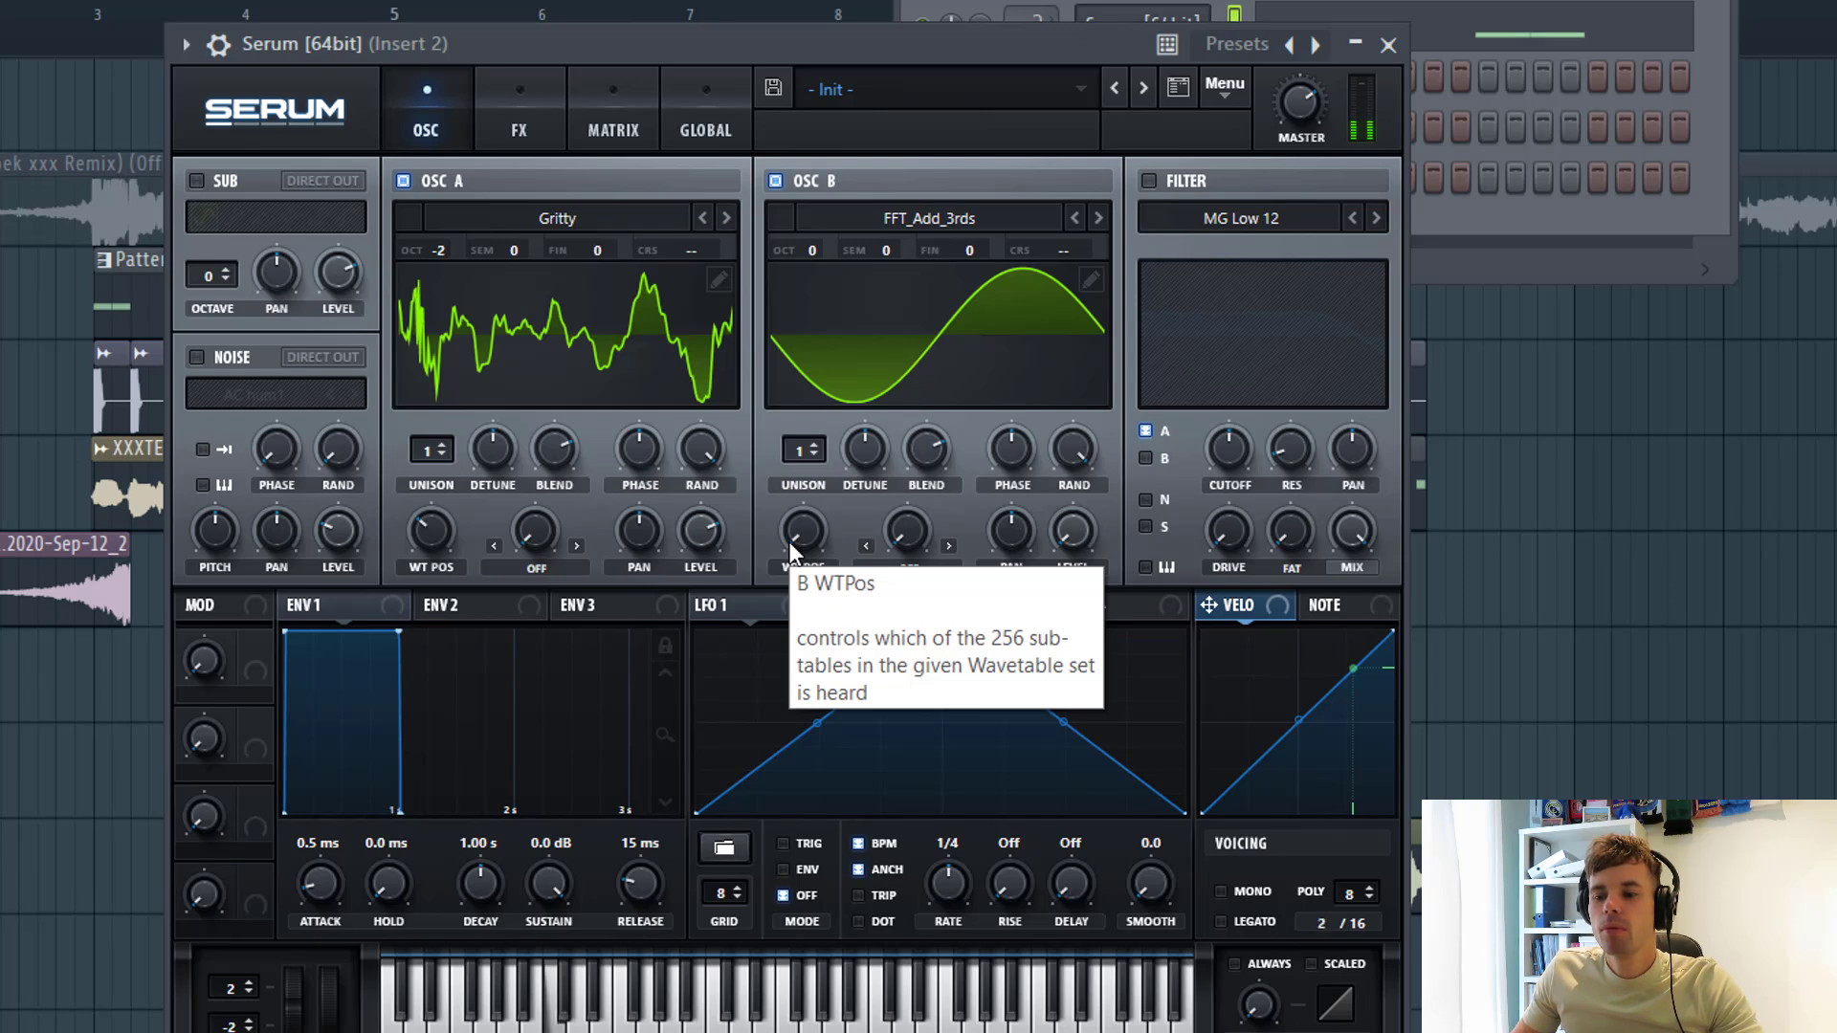
pyautogui.moveTo(791, 546); pyautogui.dragTo(832, 385)
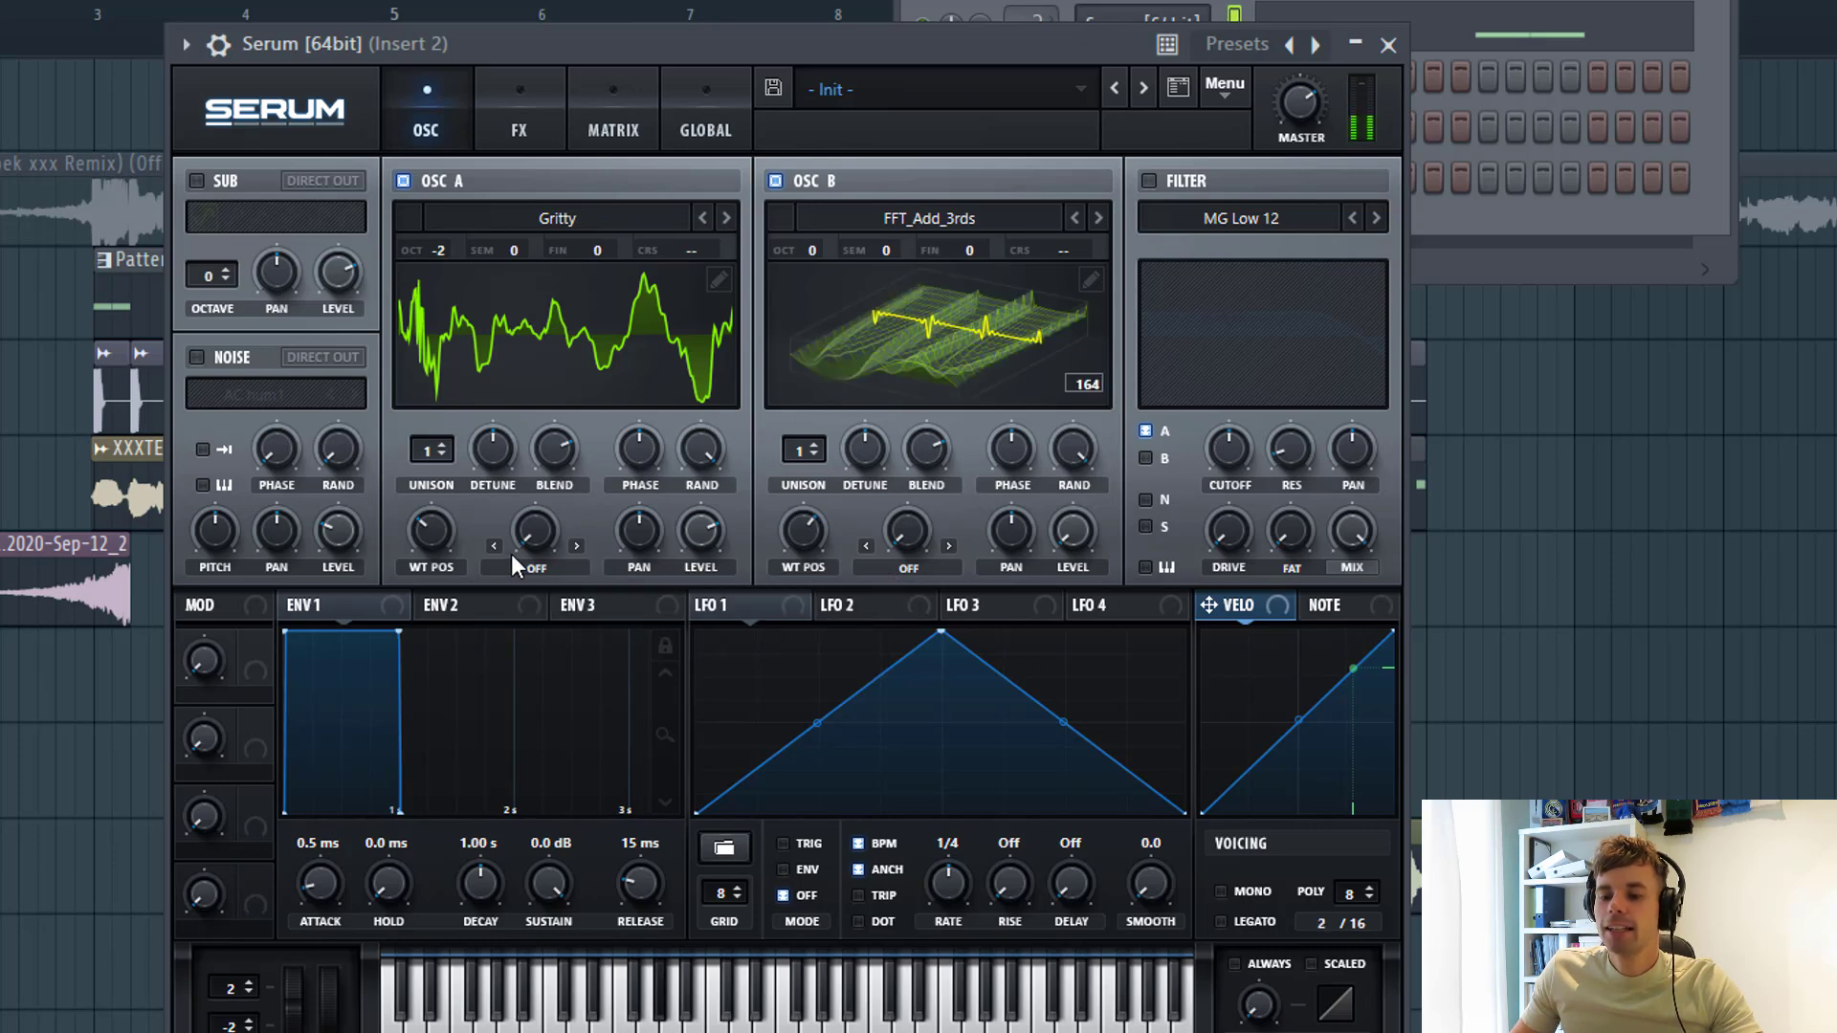
pyautogui.click(513, 556)
# Set oscillator A's warp to FM from B at 38% and drop oscillator B to -2 octaves
pyautogui.click(579, 432)
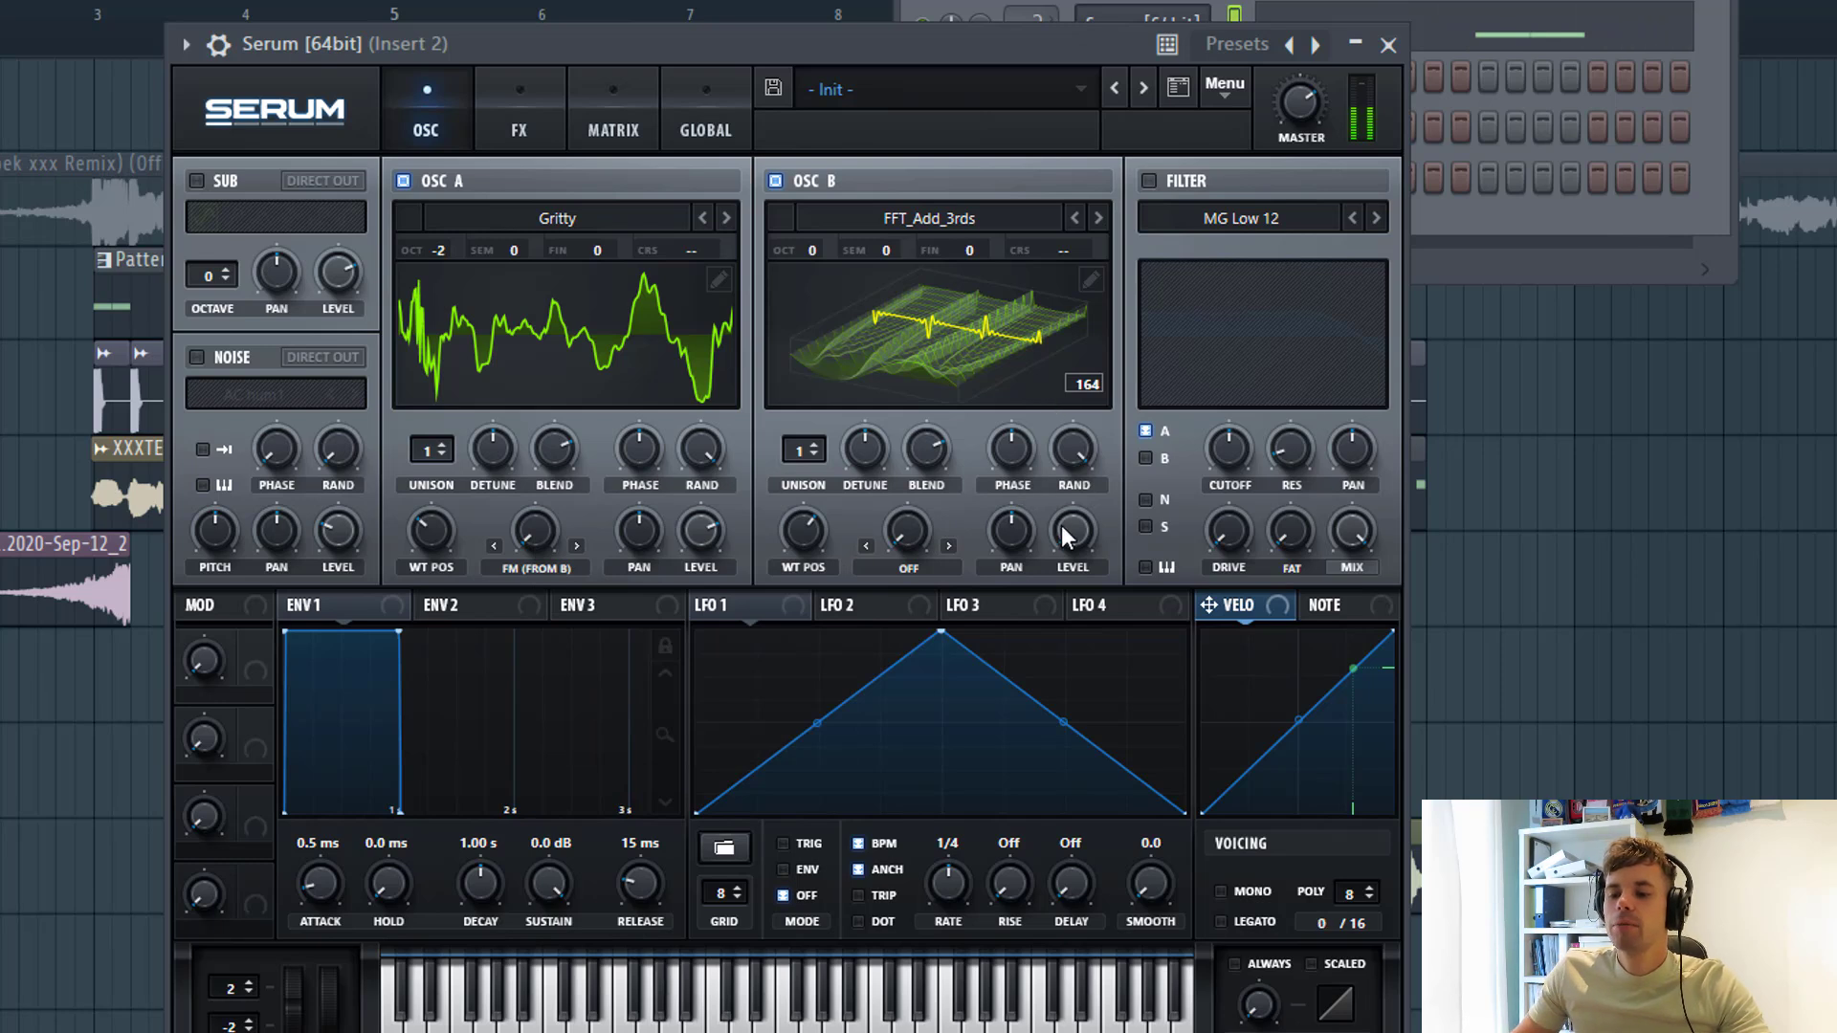
pyautogui.moveTo(536, 507)
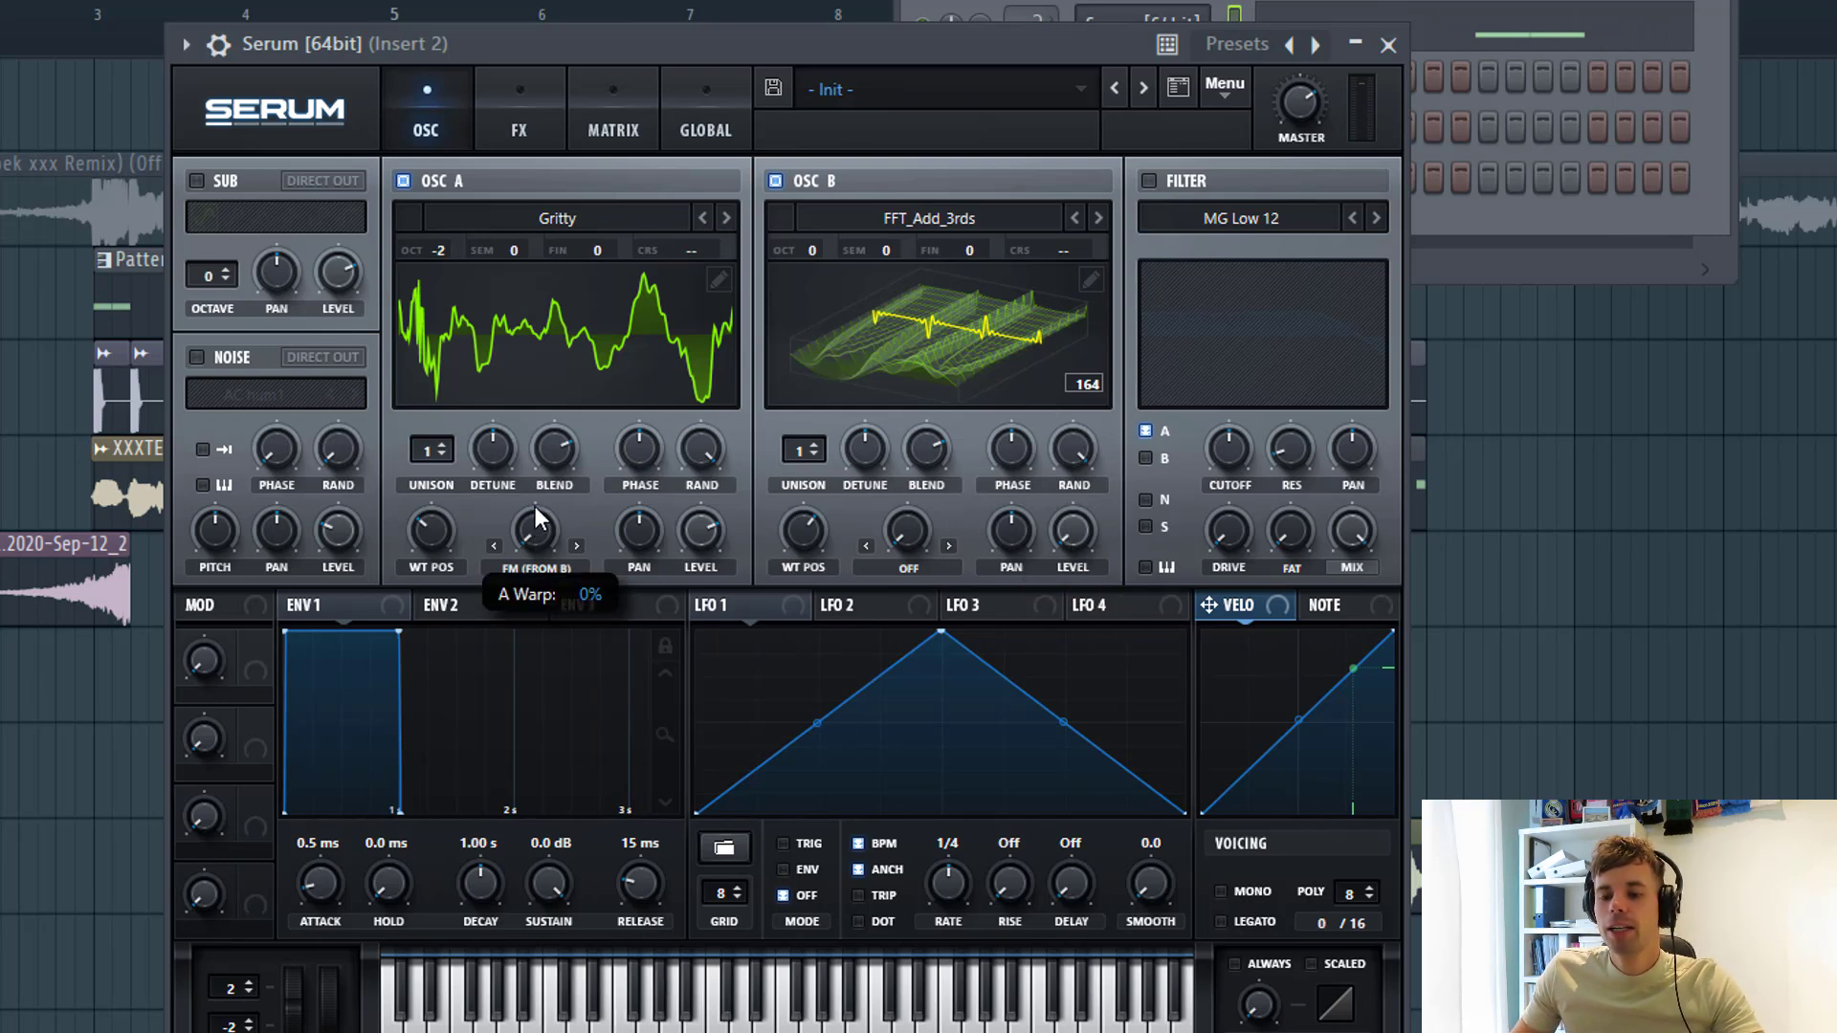
pyautogui.moveTo(550, 416)
pyautogui.mouseDown()
pyautogui.moveTo(582, 312)
pyautogui.moveTo(530, 415)
pyautogui.mouseUp()
pyautogui.scroll(2, 806, 248)
pyautogui.scroll(-4, 804, 249)
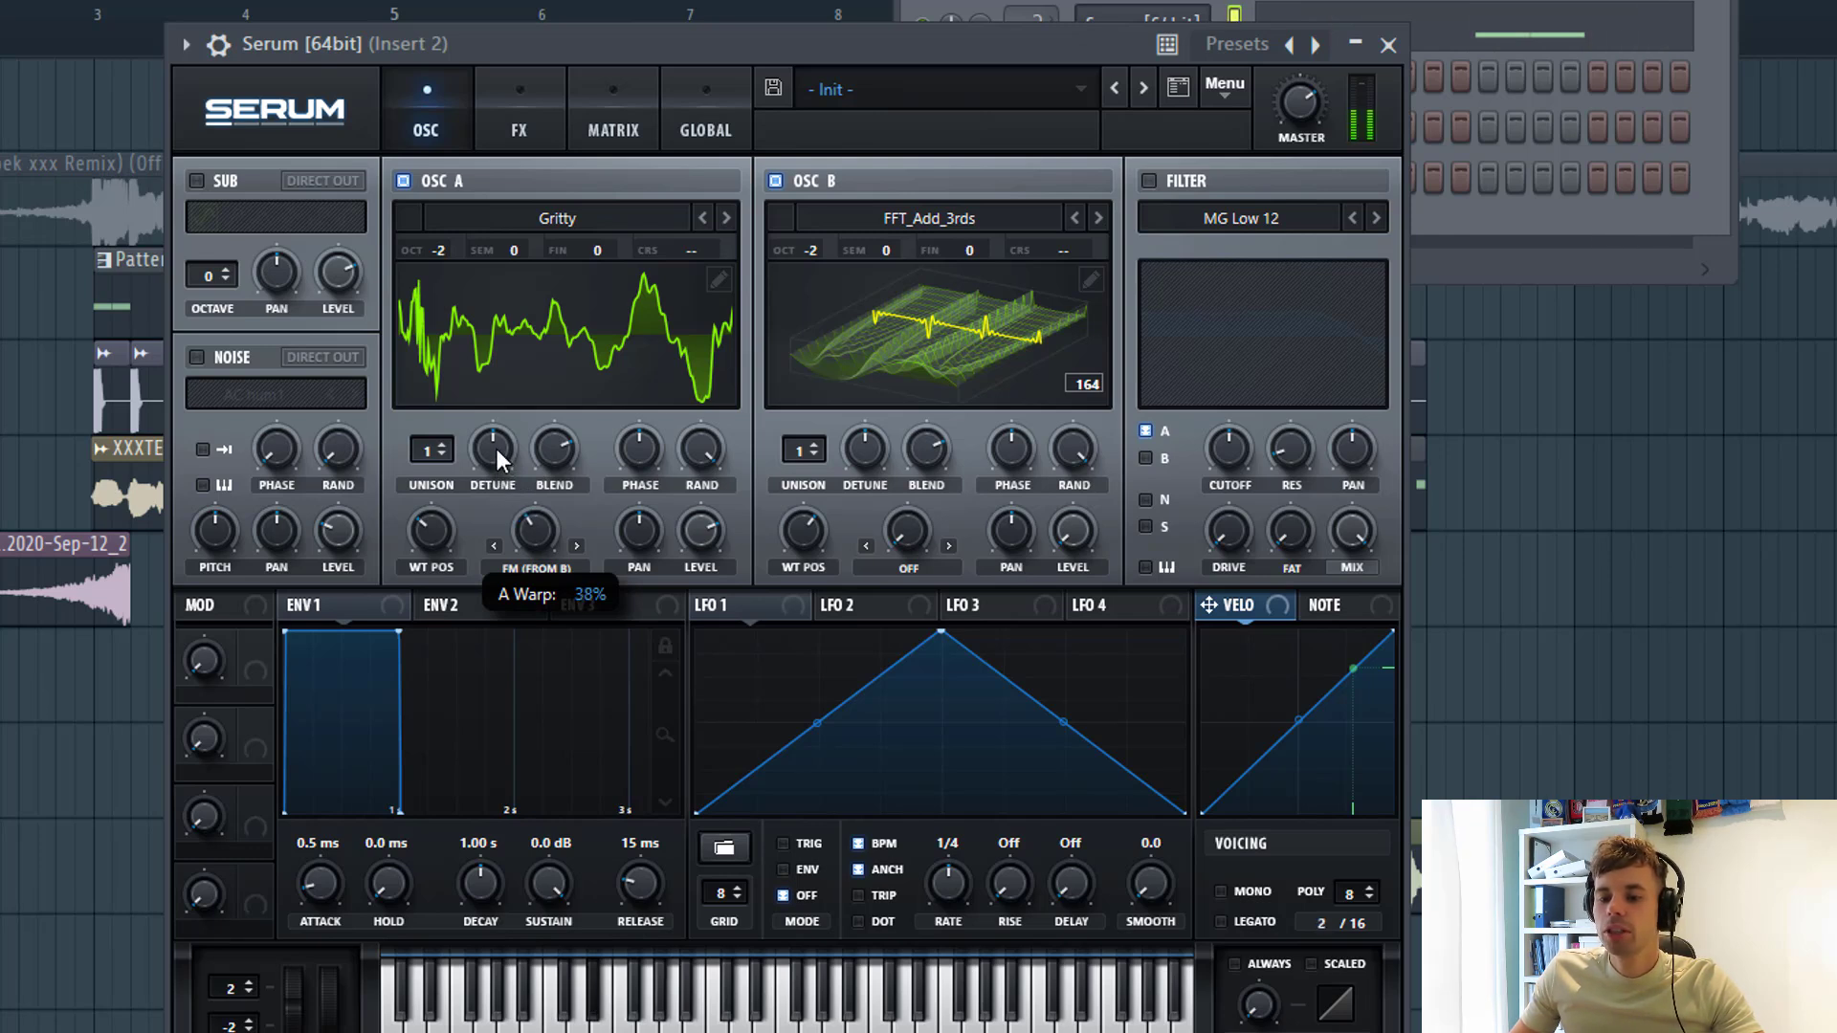
# Enable the MG Low 12 filter and route Envelope 1 to its cutoff
pyautogui.click(1149, 181)
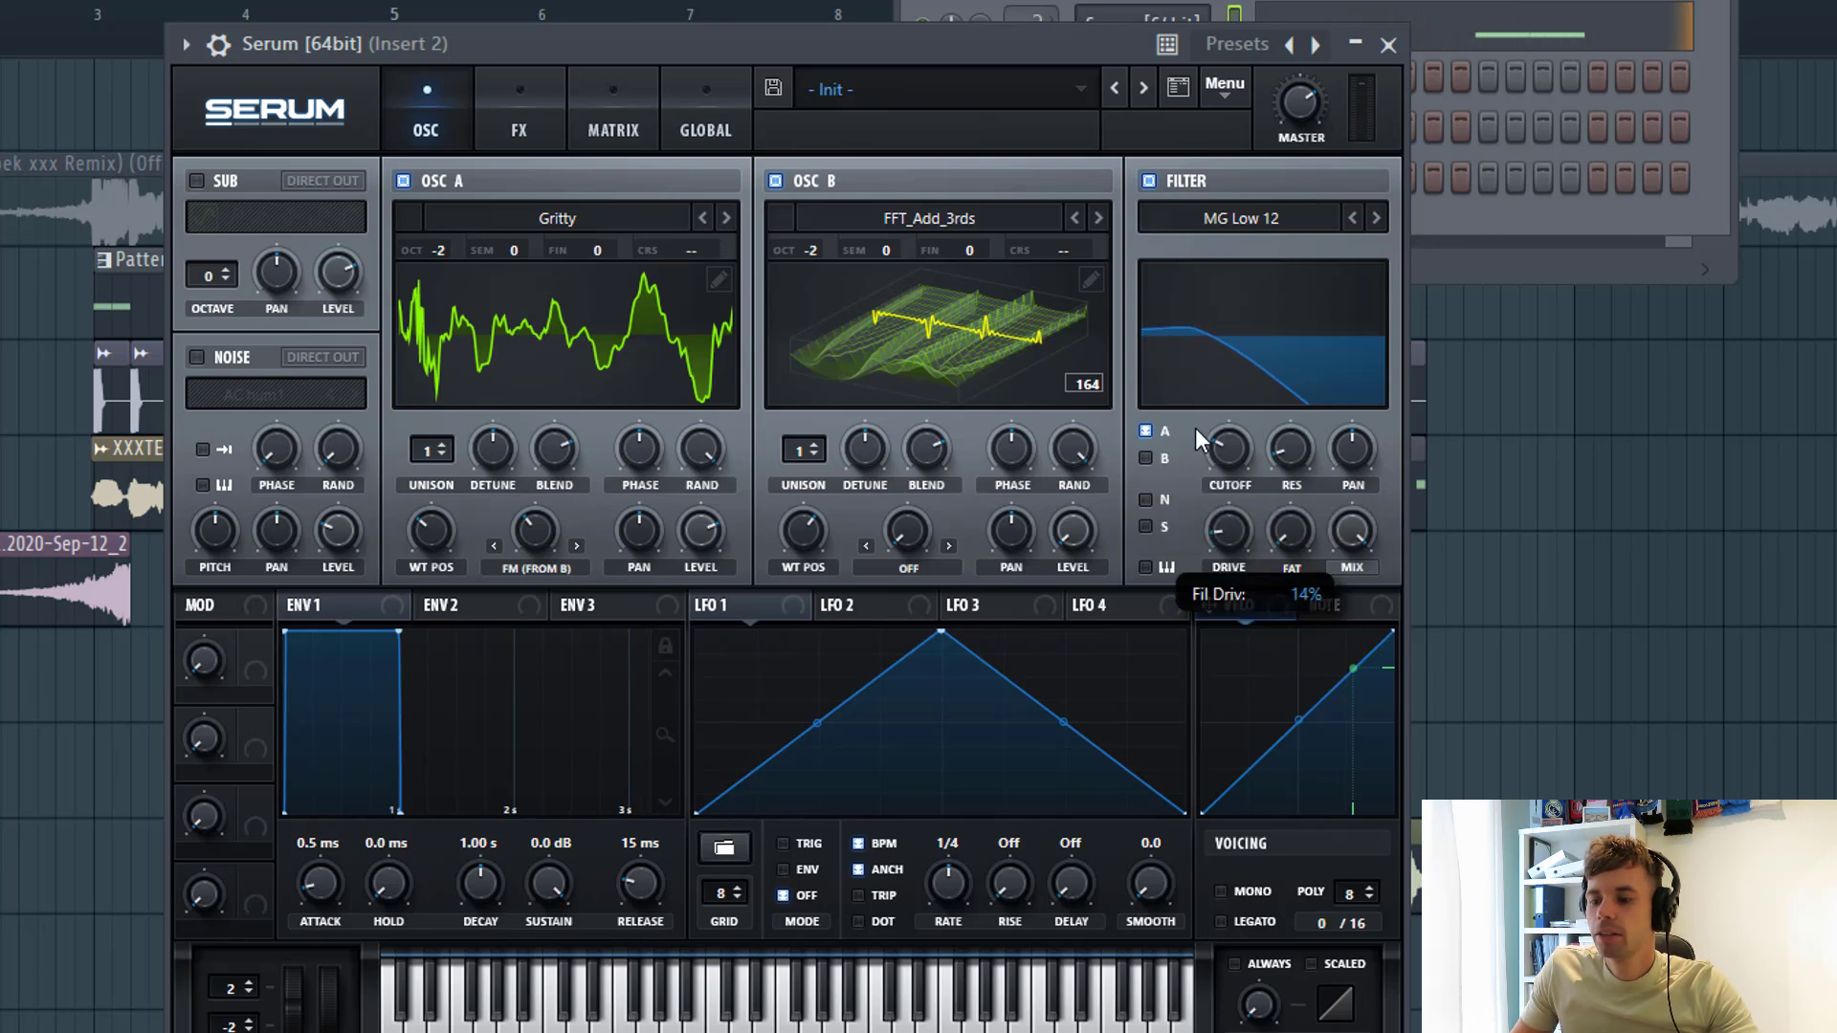
pyautogui.click(1185, 332)
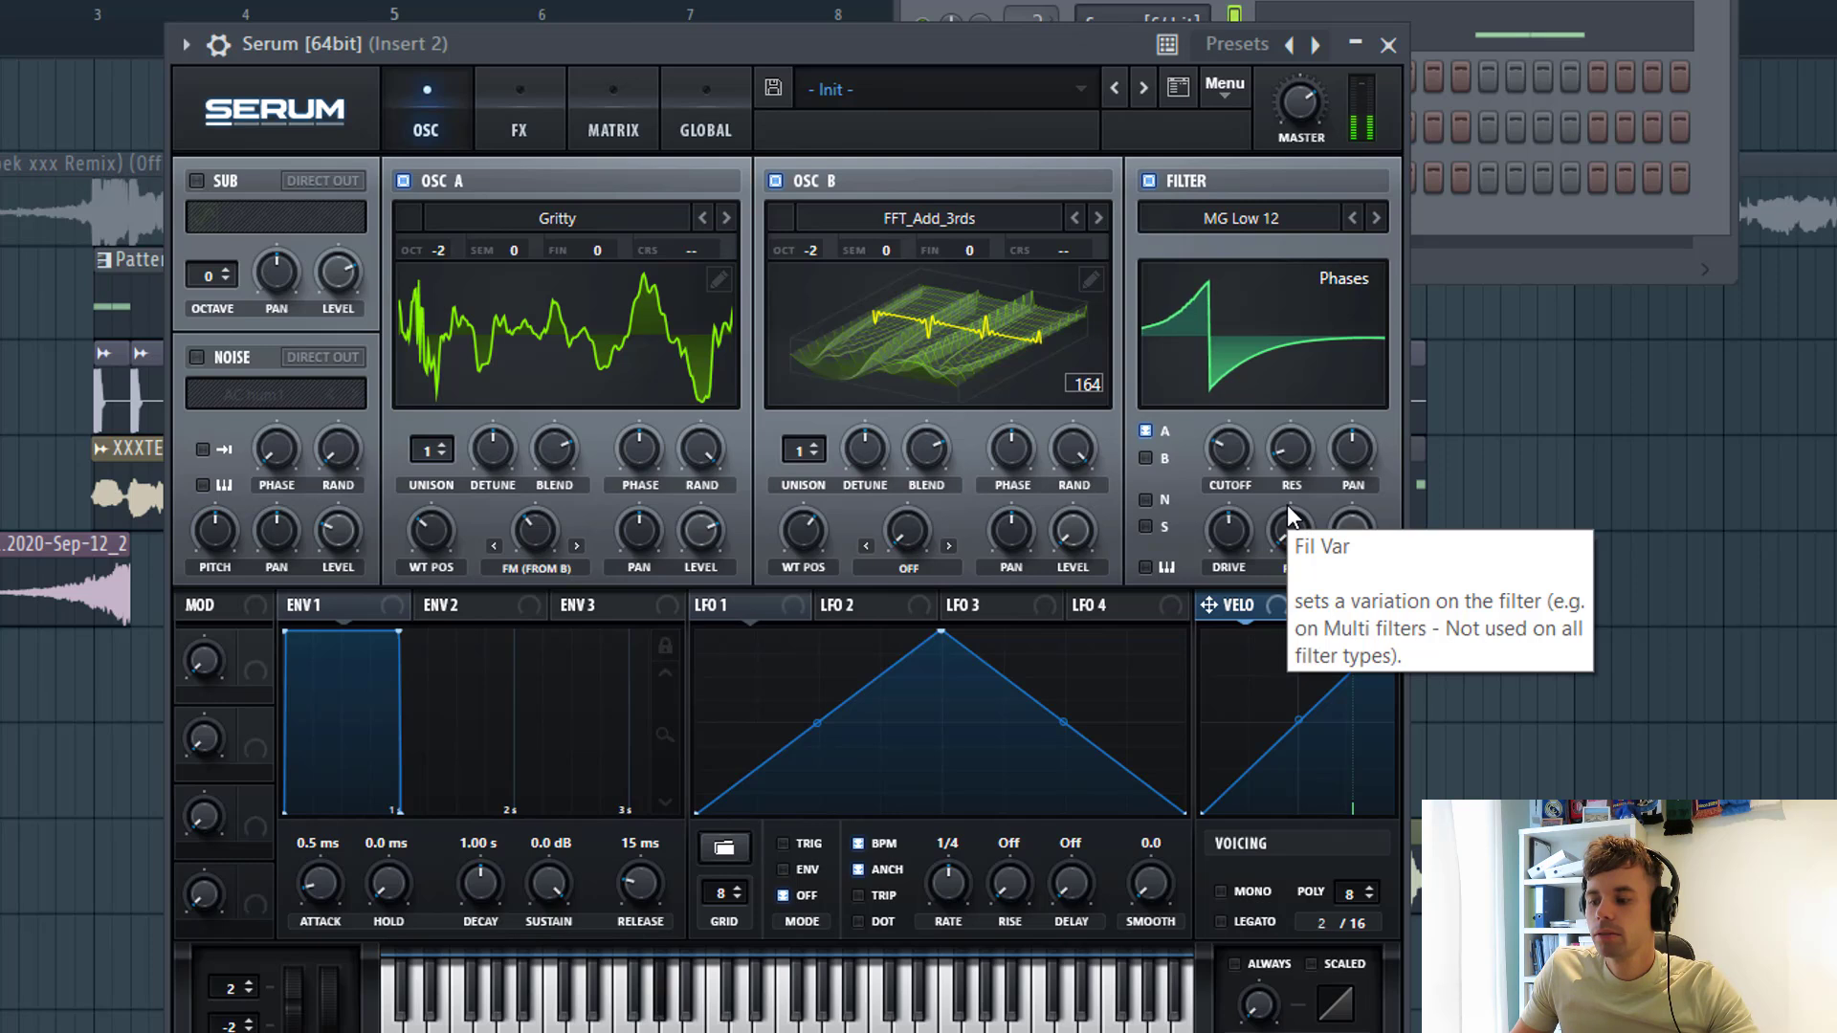
pyautogui.moveTo(326, 613); pyautogui.dragTo(1229, 448)
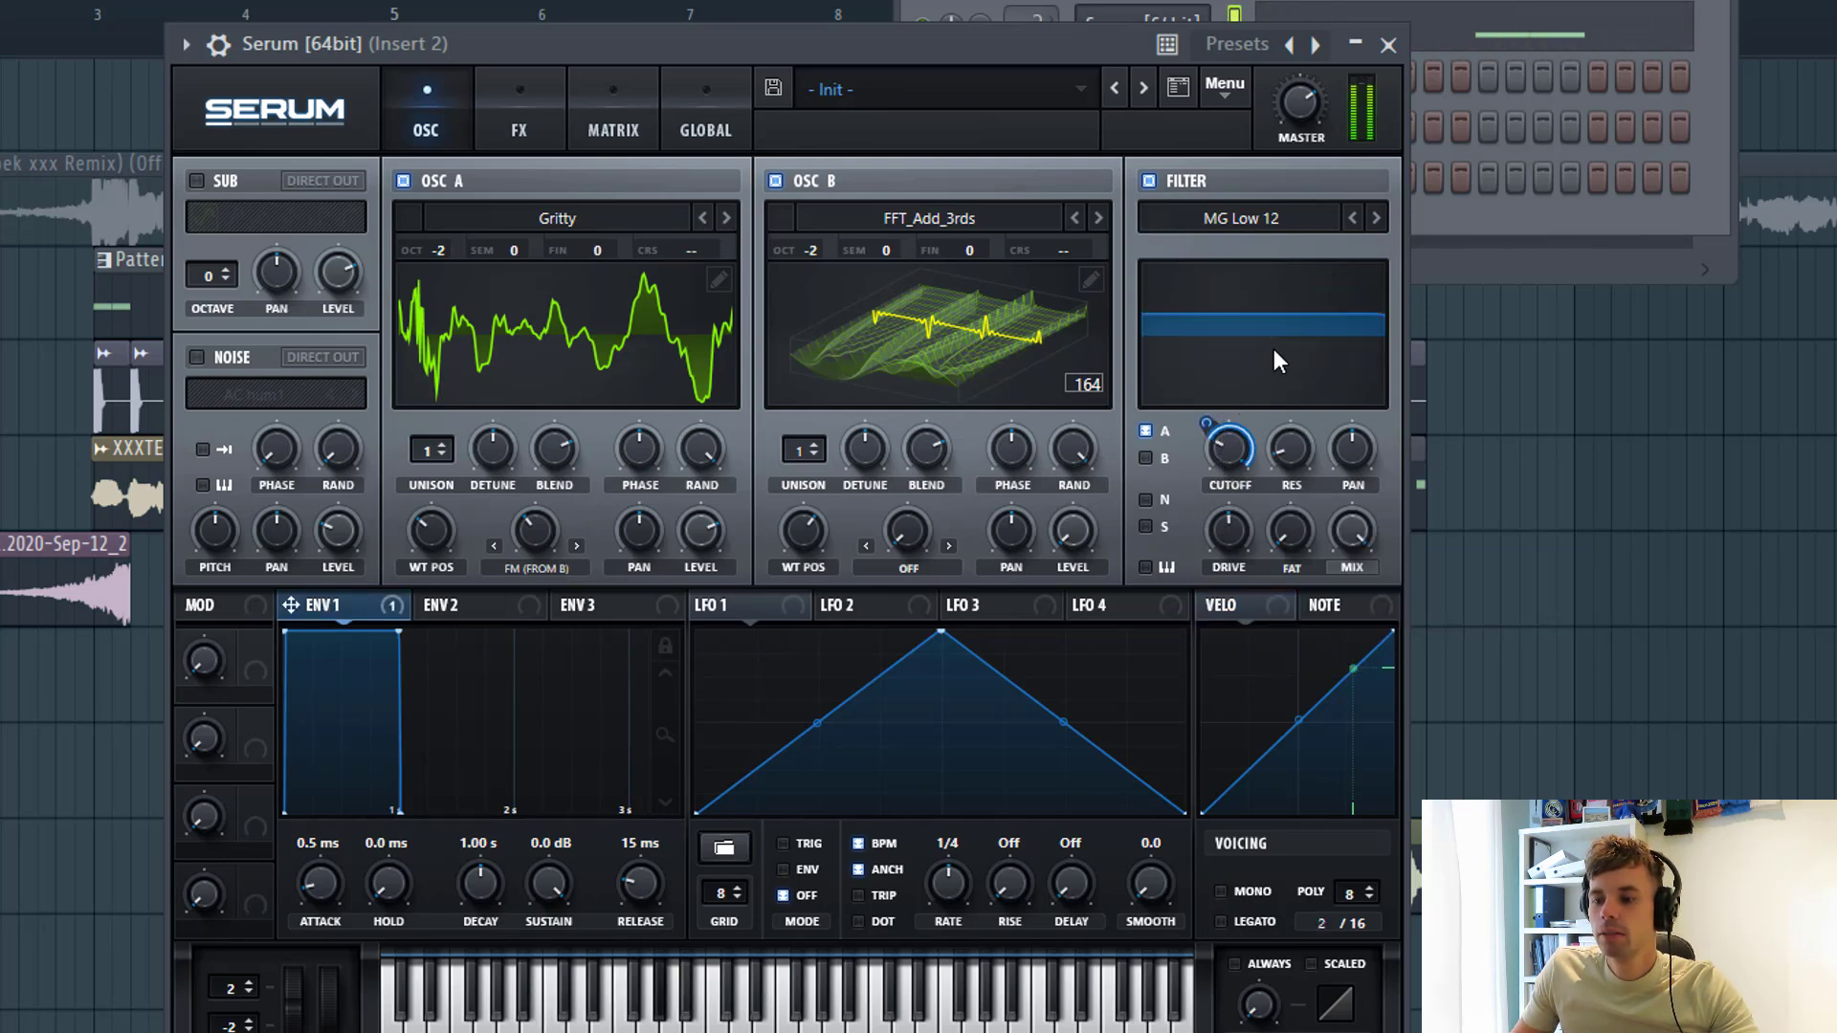
pyautogui.moveTo(1213, 431)
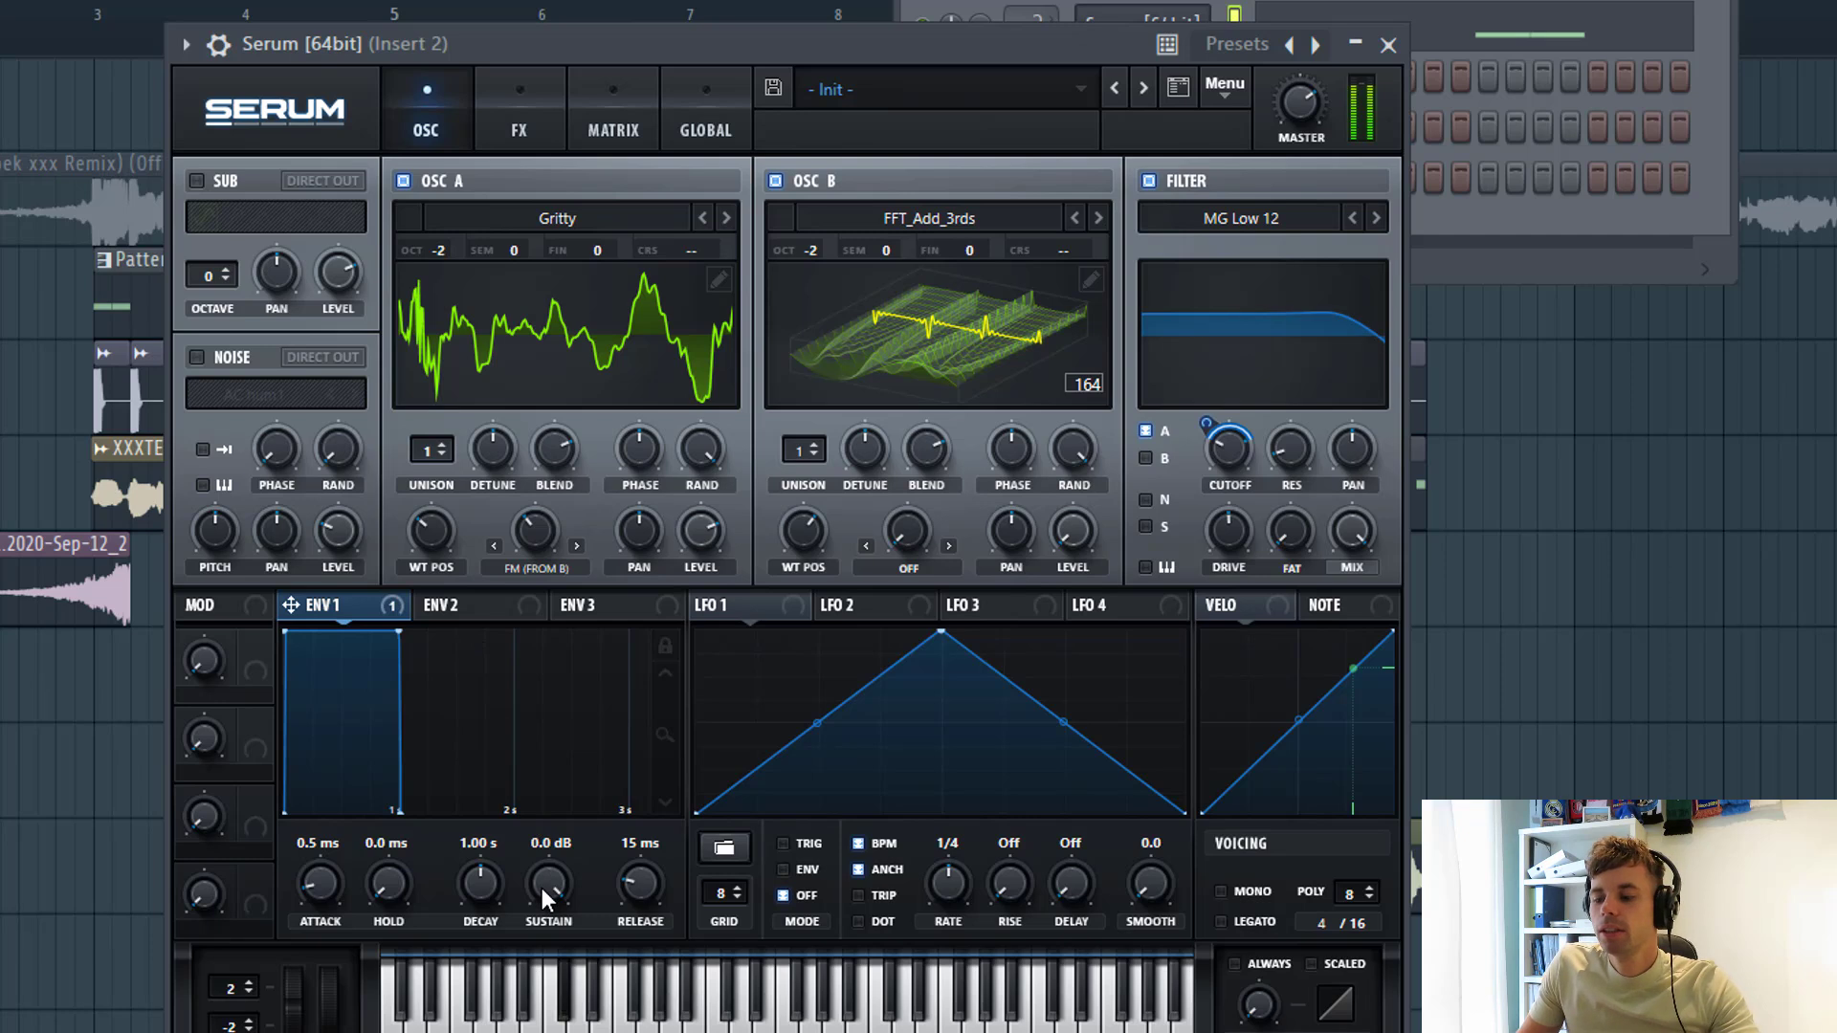
# Shape Envelope 1 with -38 dB sustain and a 342 ms decay
pyautogui.moveTo(543, 888); pyautogui.dragTo(544, 931)
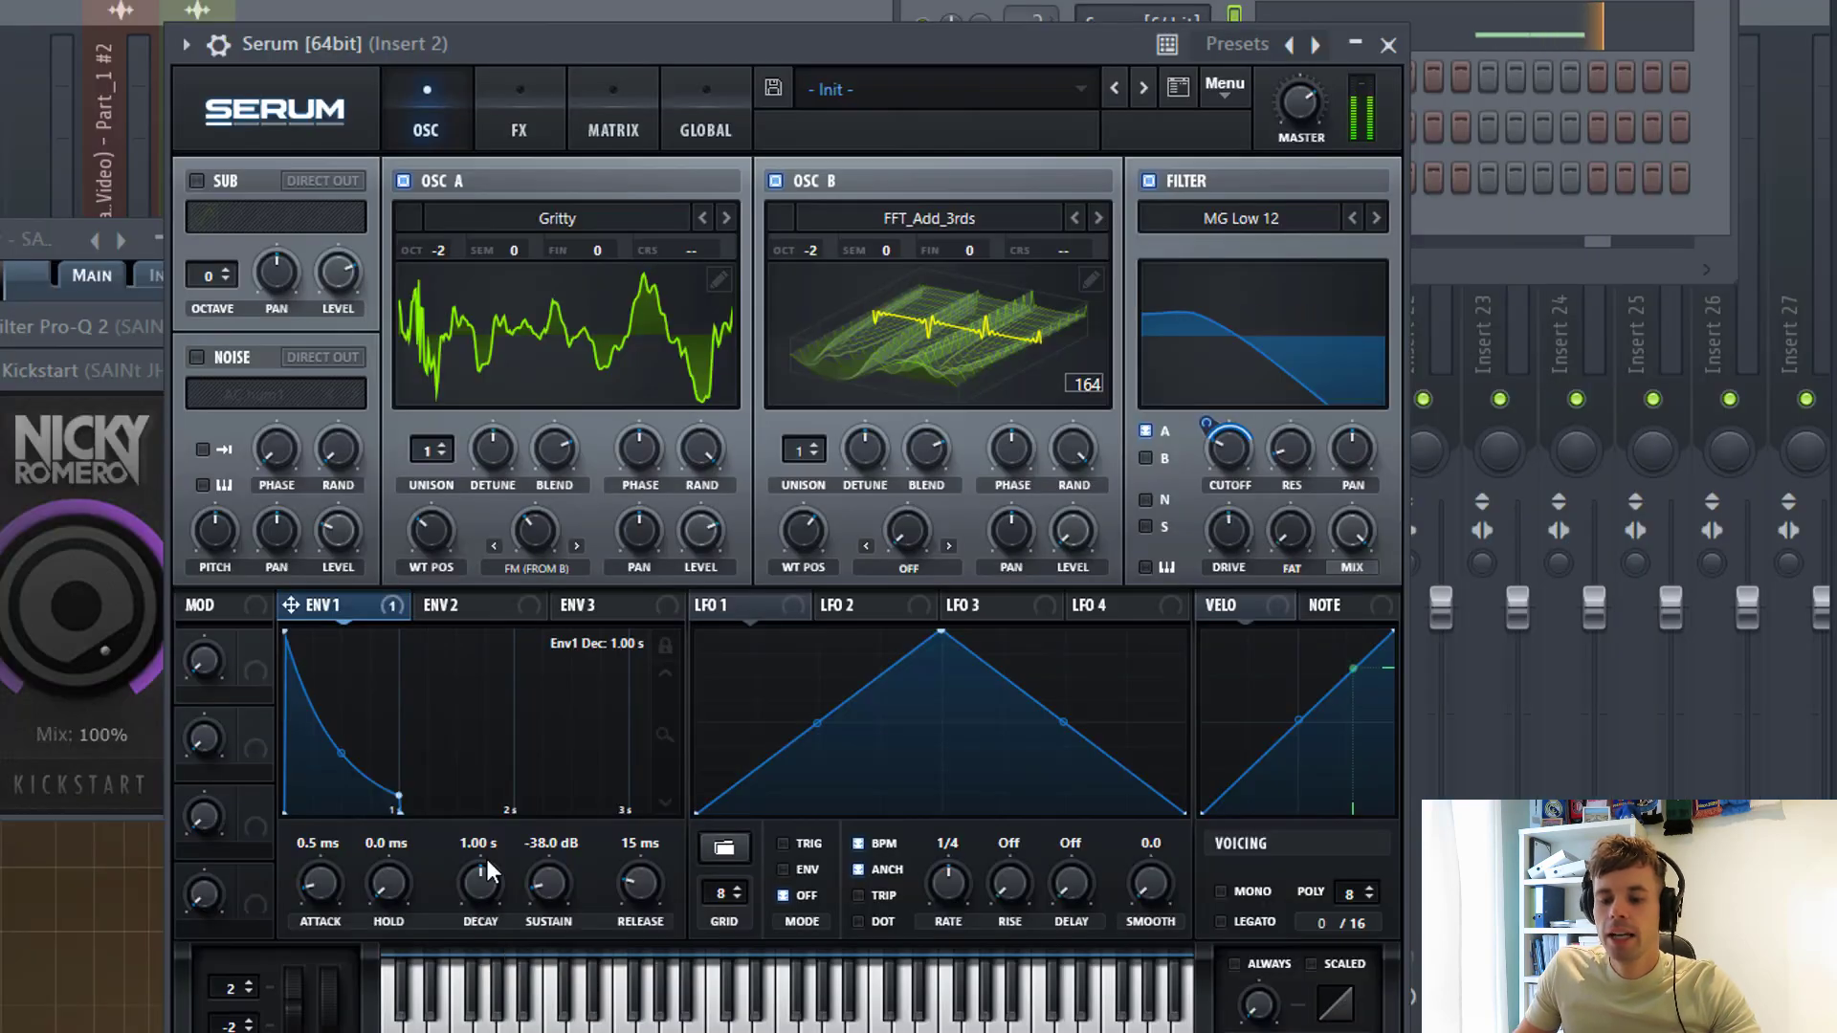
pyautogui.moveTo(487, 860); pyautogui.dragTo(480, 880)
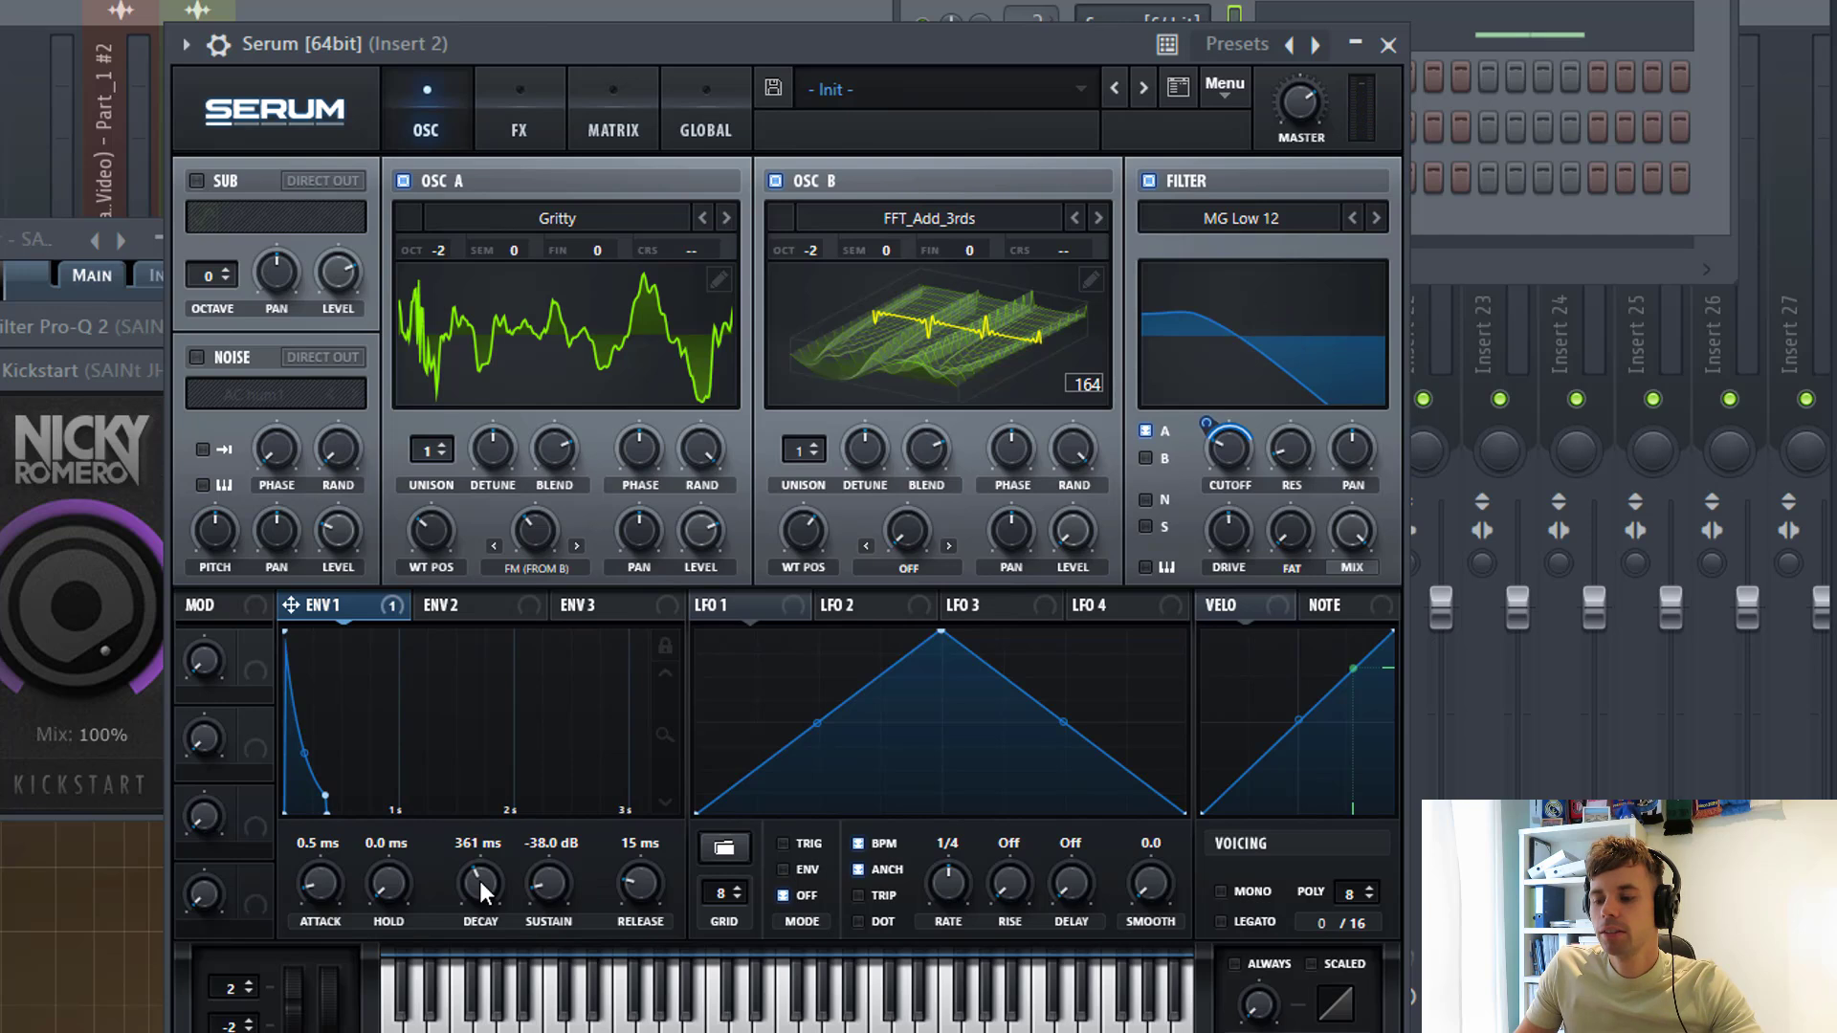
pyautogui.moveTo(479, 881); pyautogui.dragTo(479, 880)
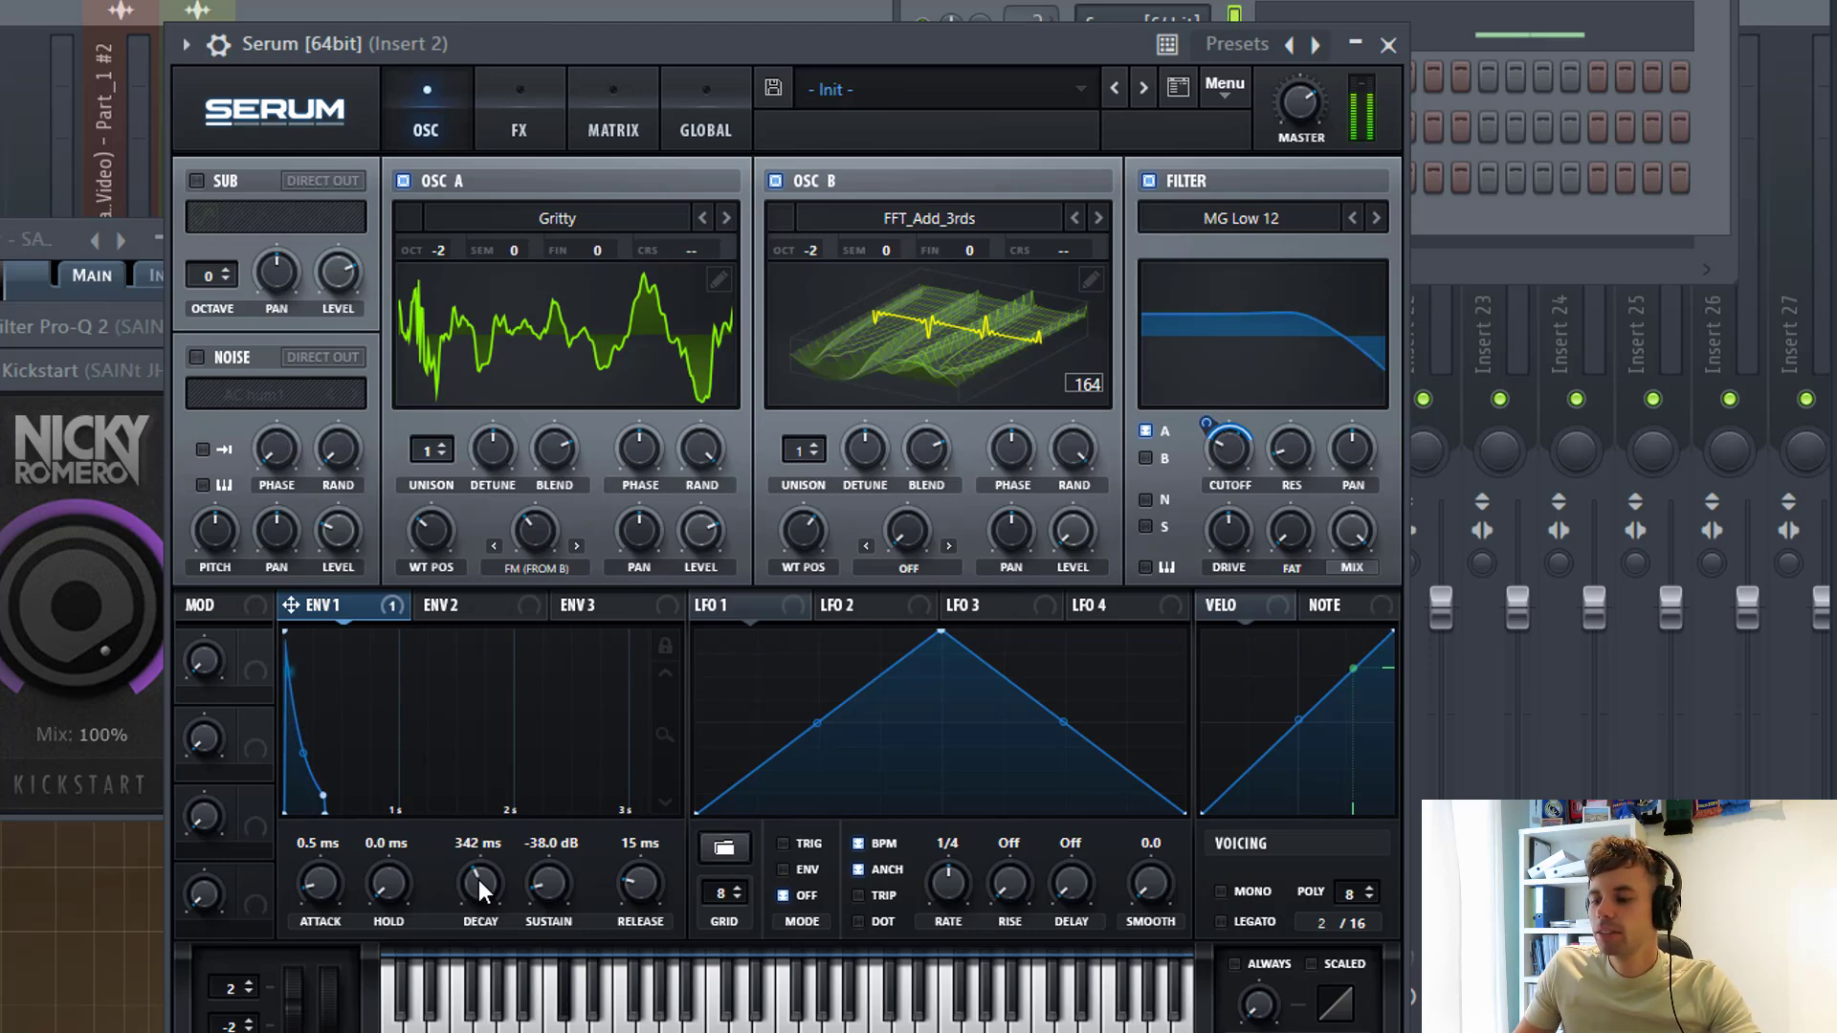
# Enable the noise oscillator with the guitarsmack 1 sample
pyautogui.click(197, 357)
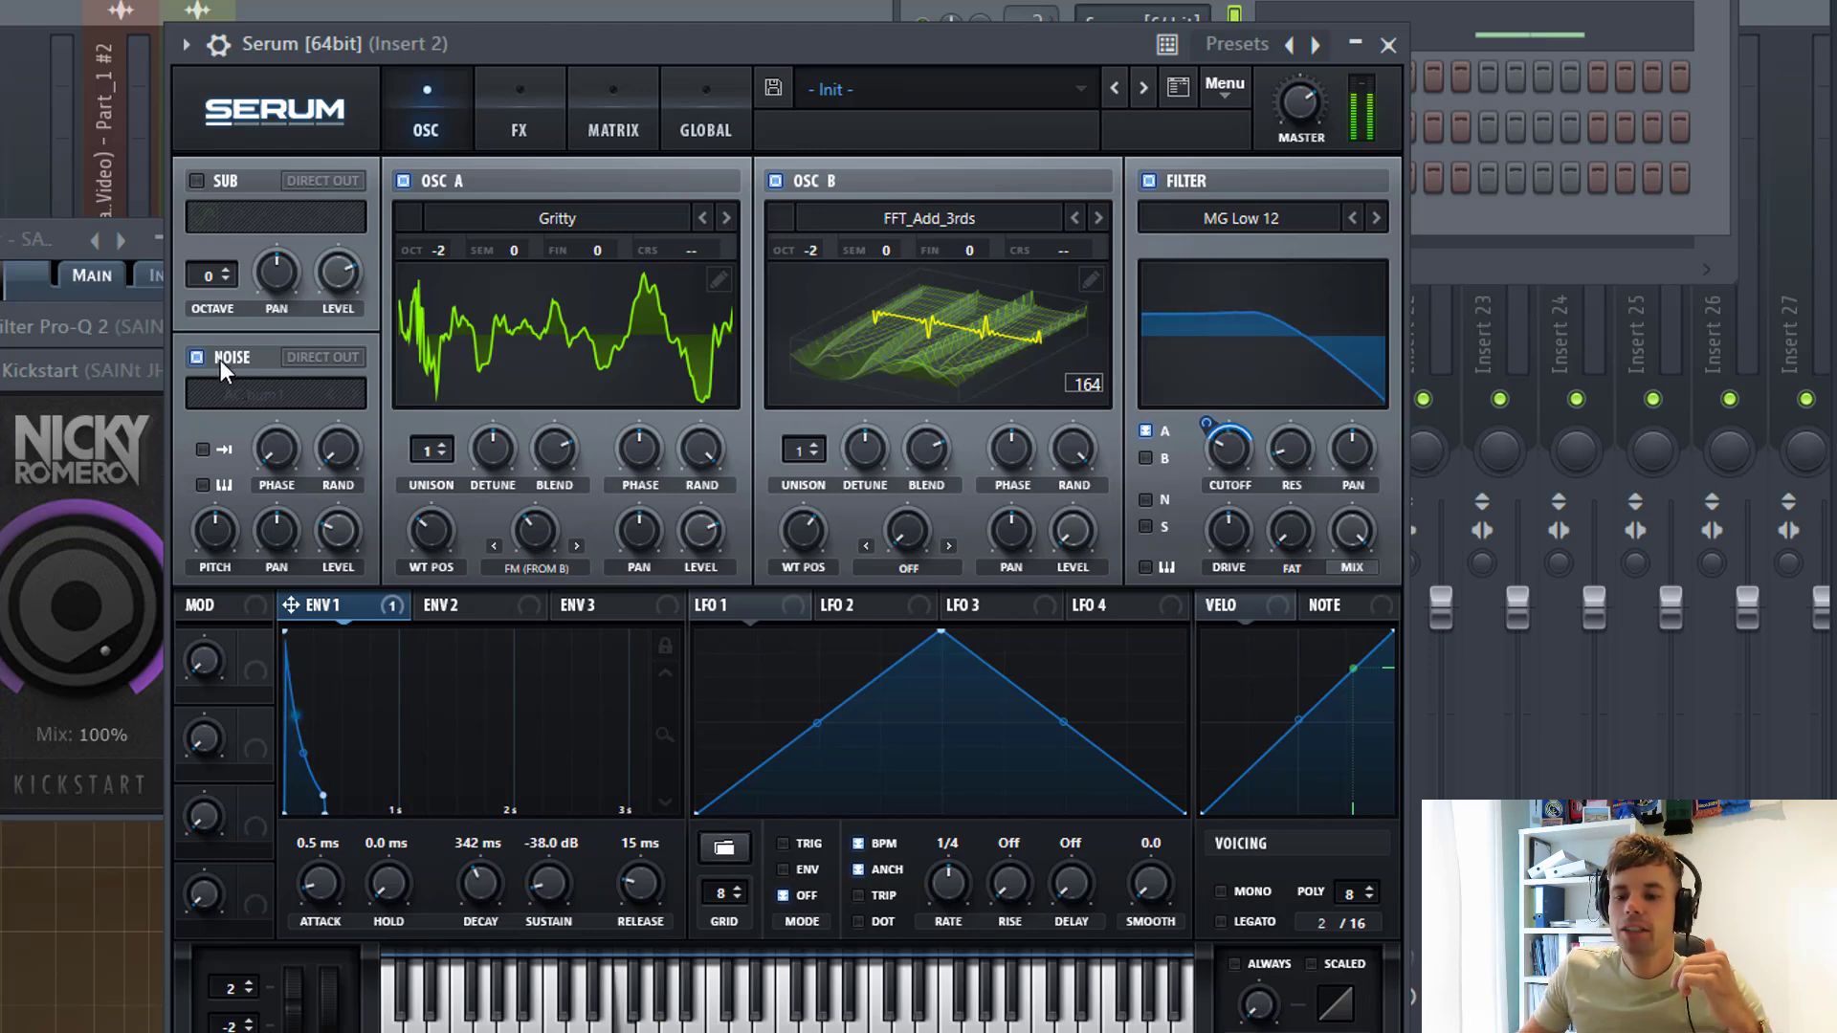
pyautogui.click(244, 387)
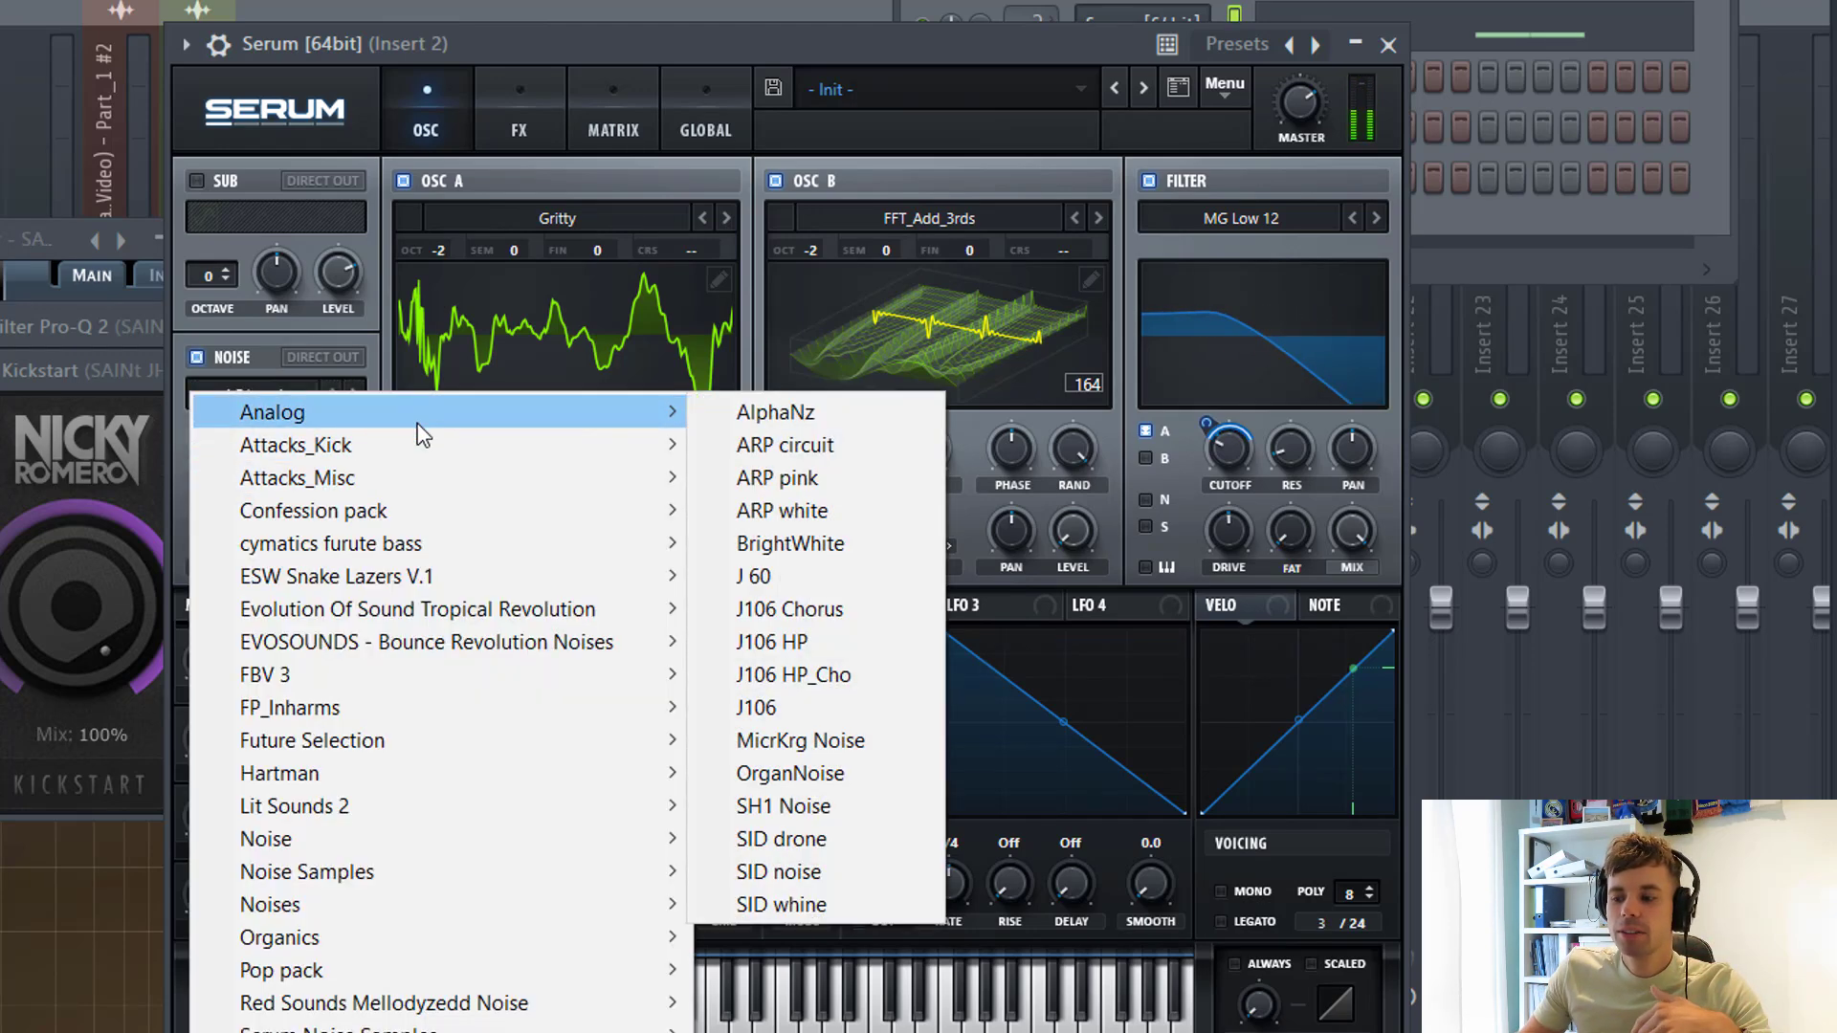
pyautogui.moveTo(575, 478)
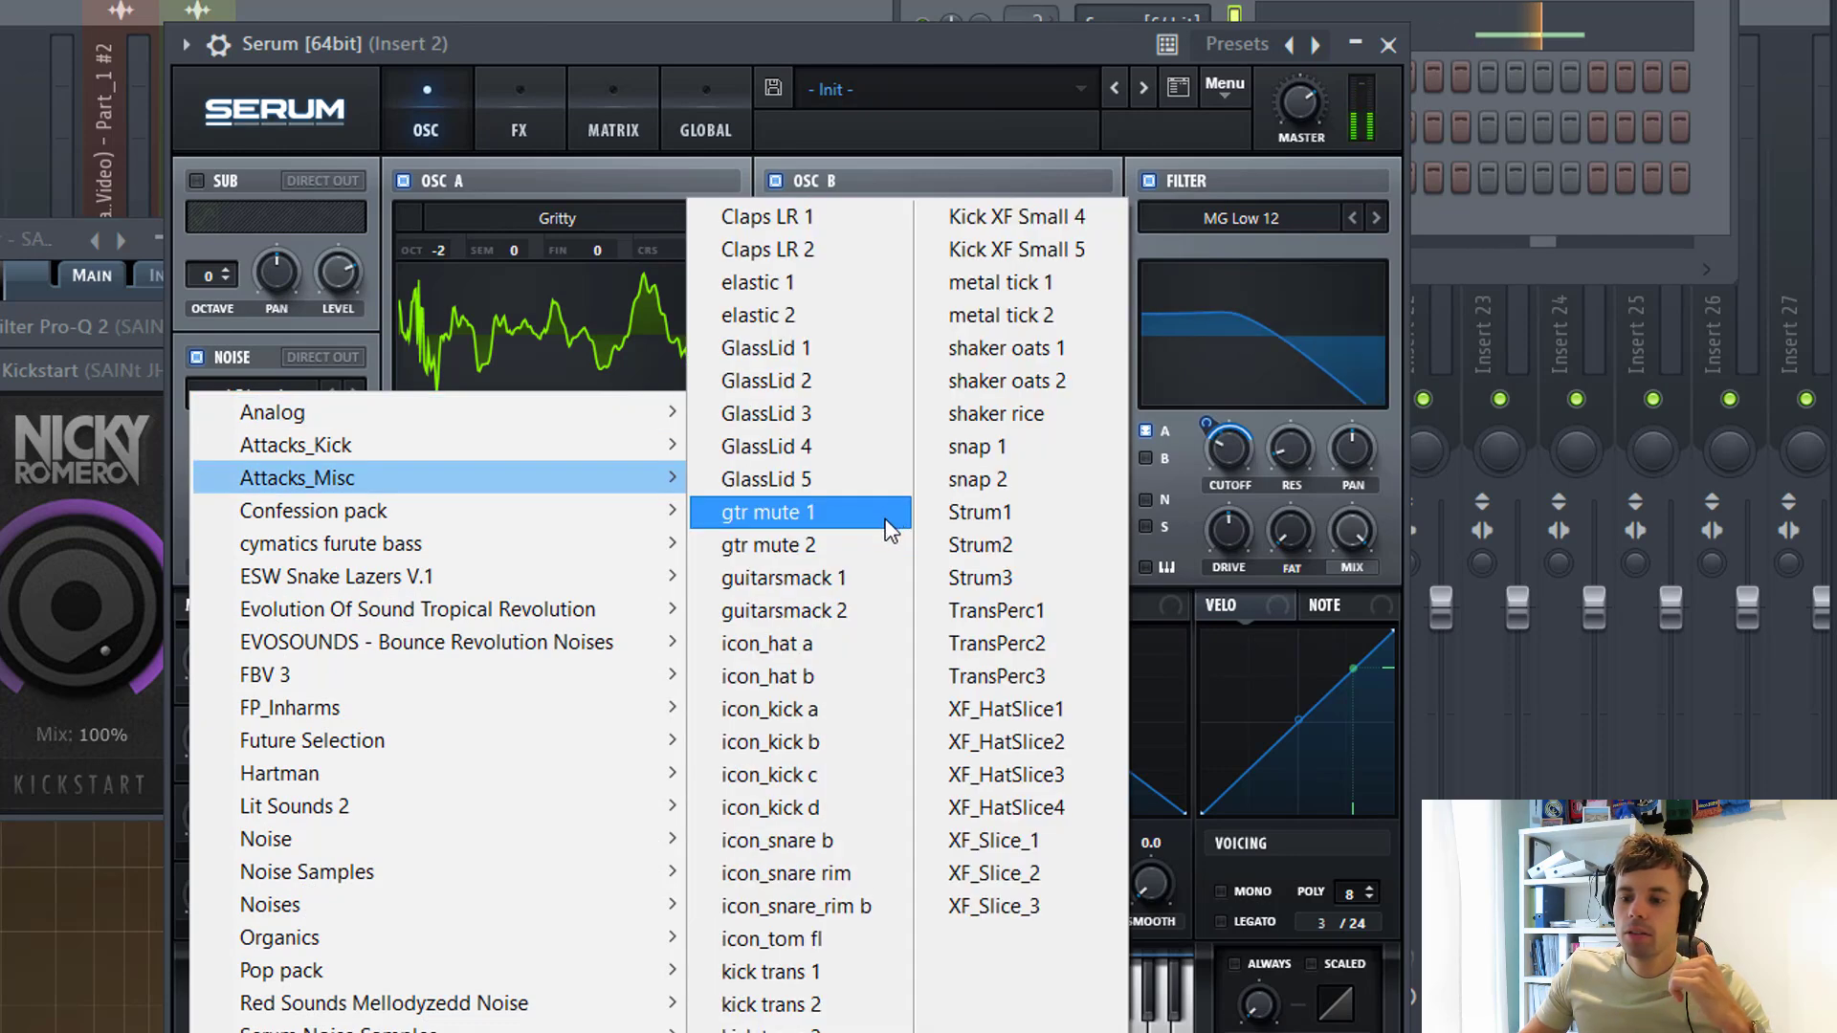
pyautogui.click(869, 591)
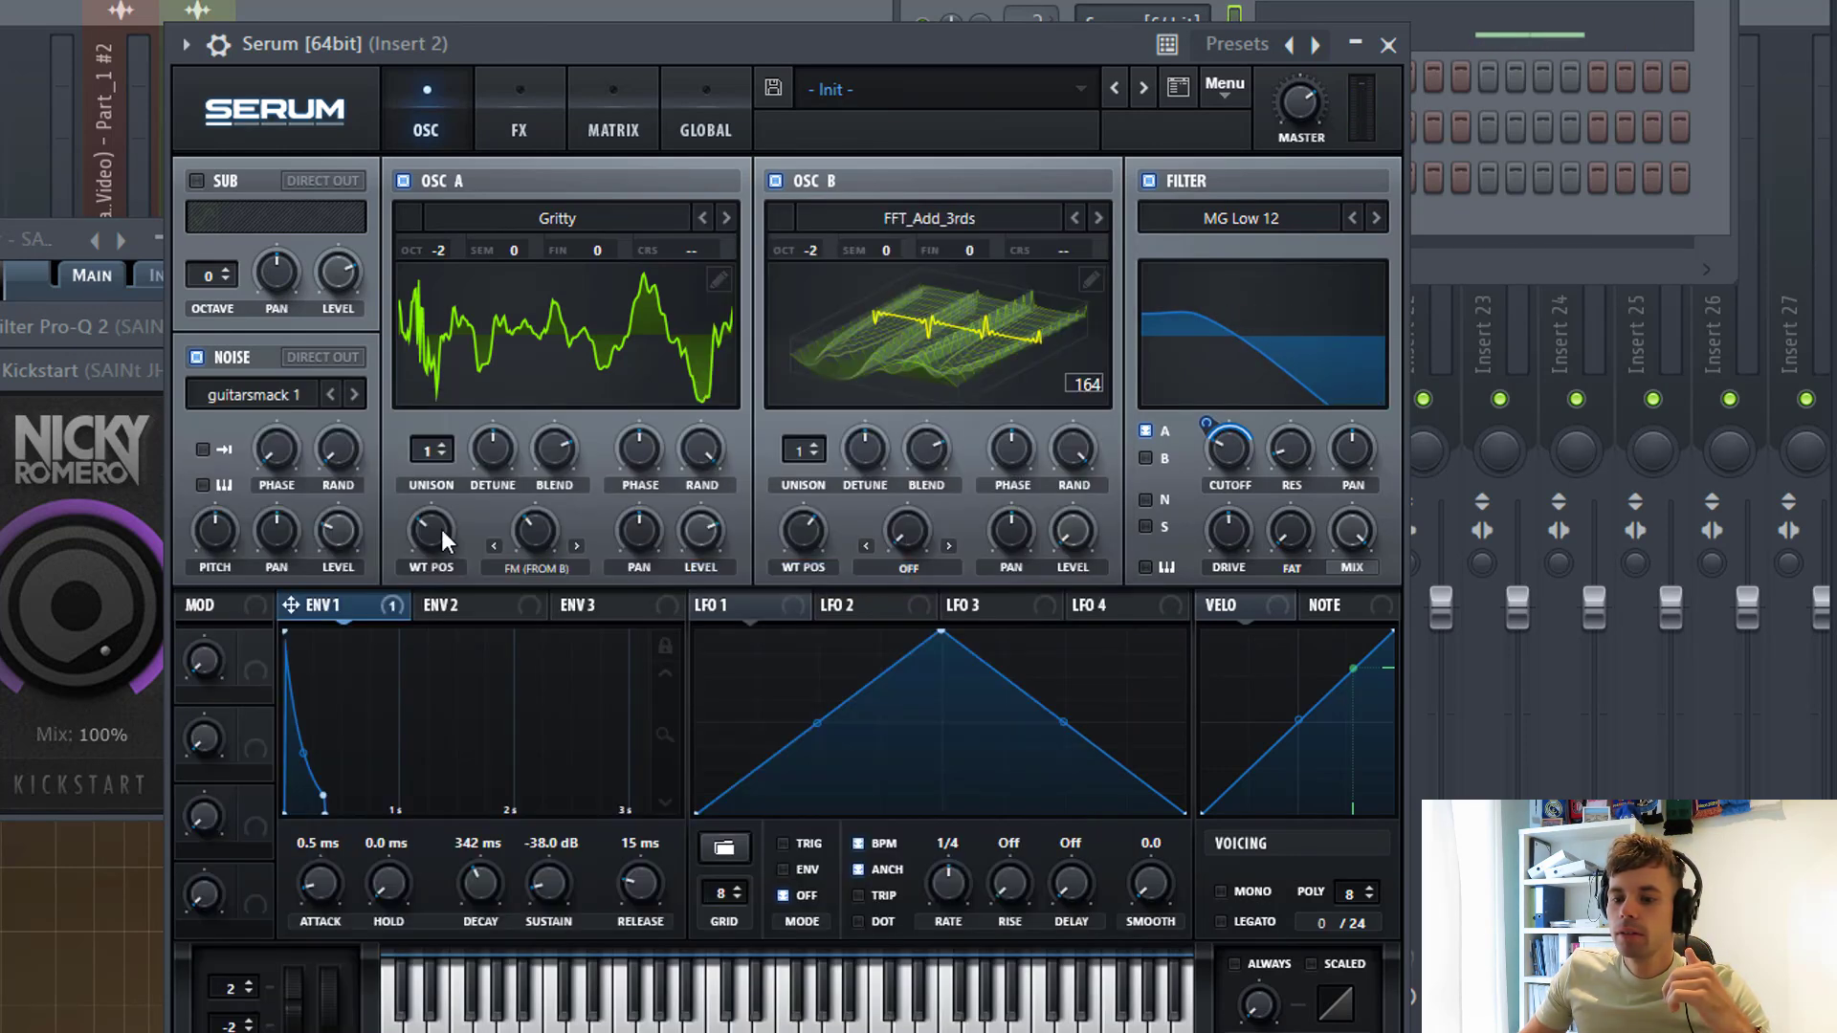
pyautogui.moveTo(332, 533)
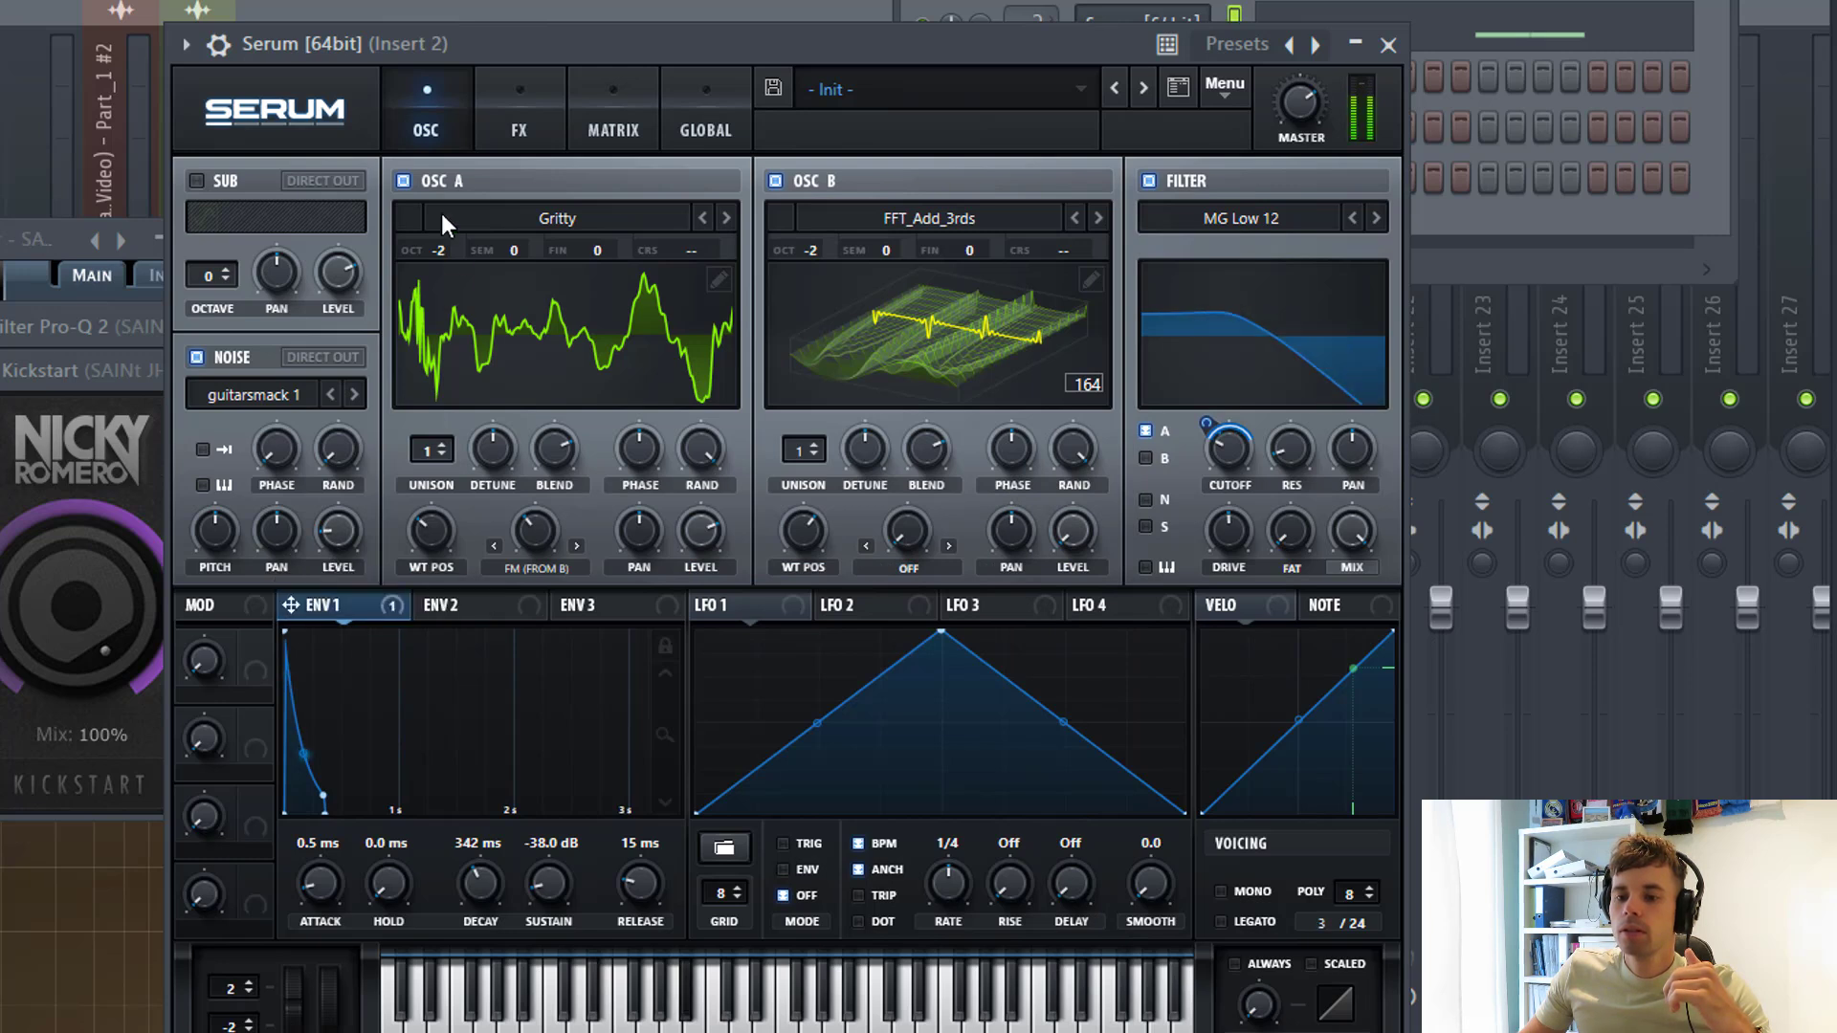
# Mute oscillator A, send the noise through the filter, and lower its level to about 26%
pyautogui.click(407, 181)
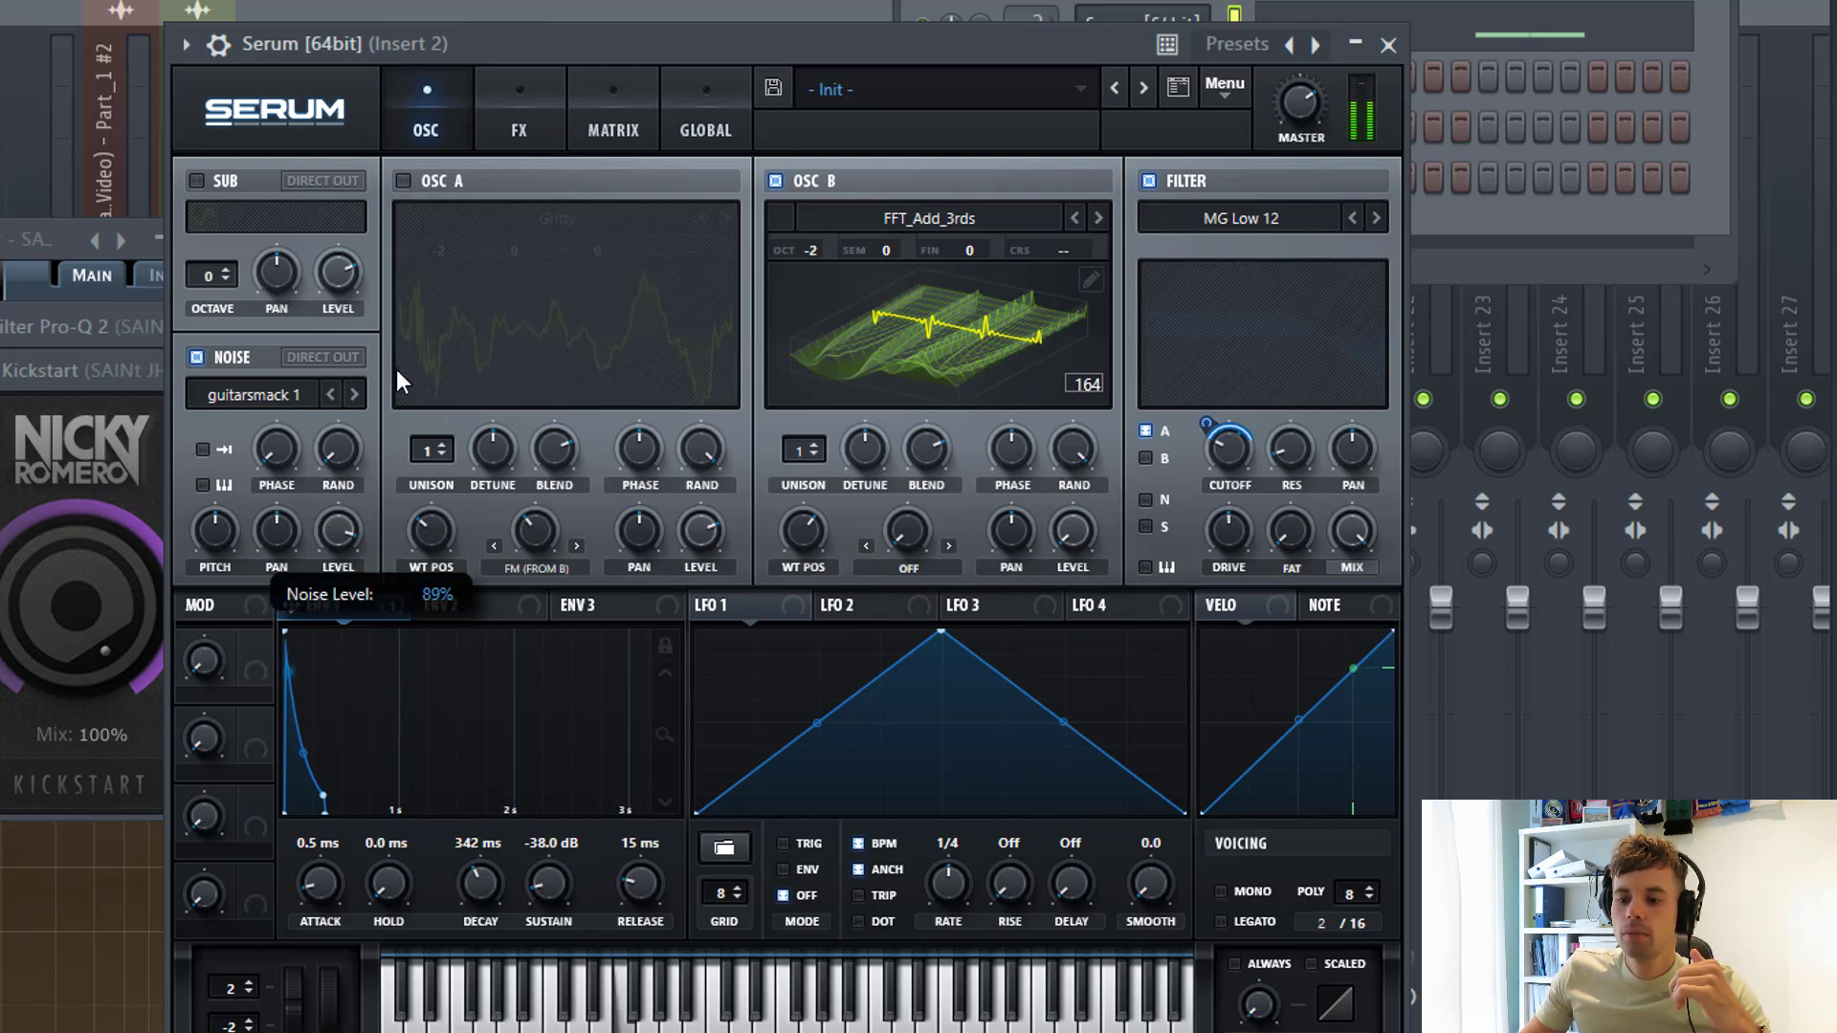
pyautogui.click(1146, 498)
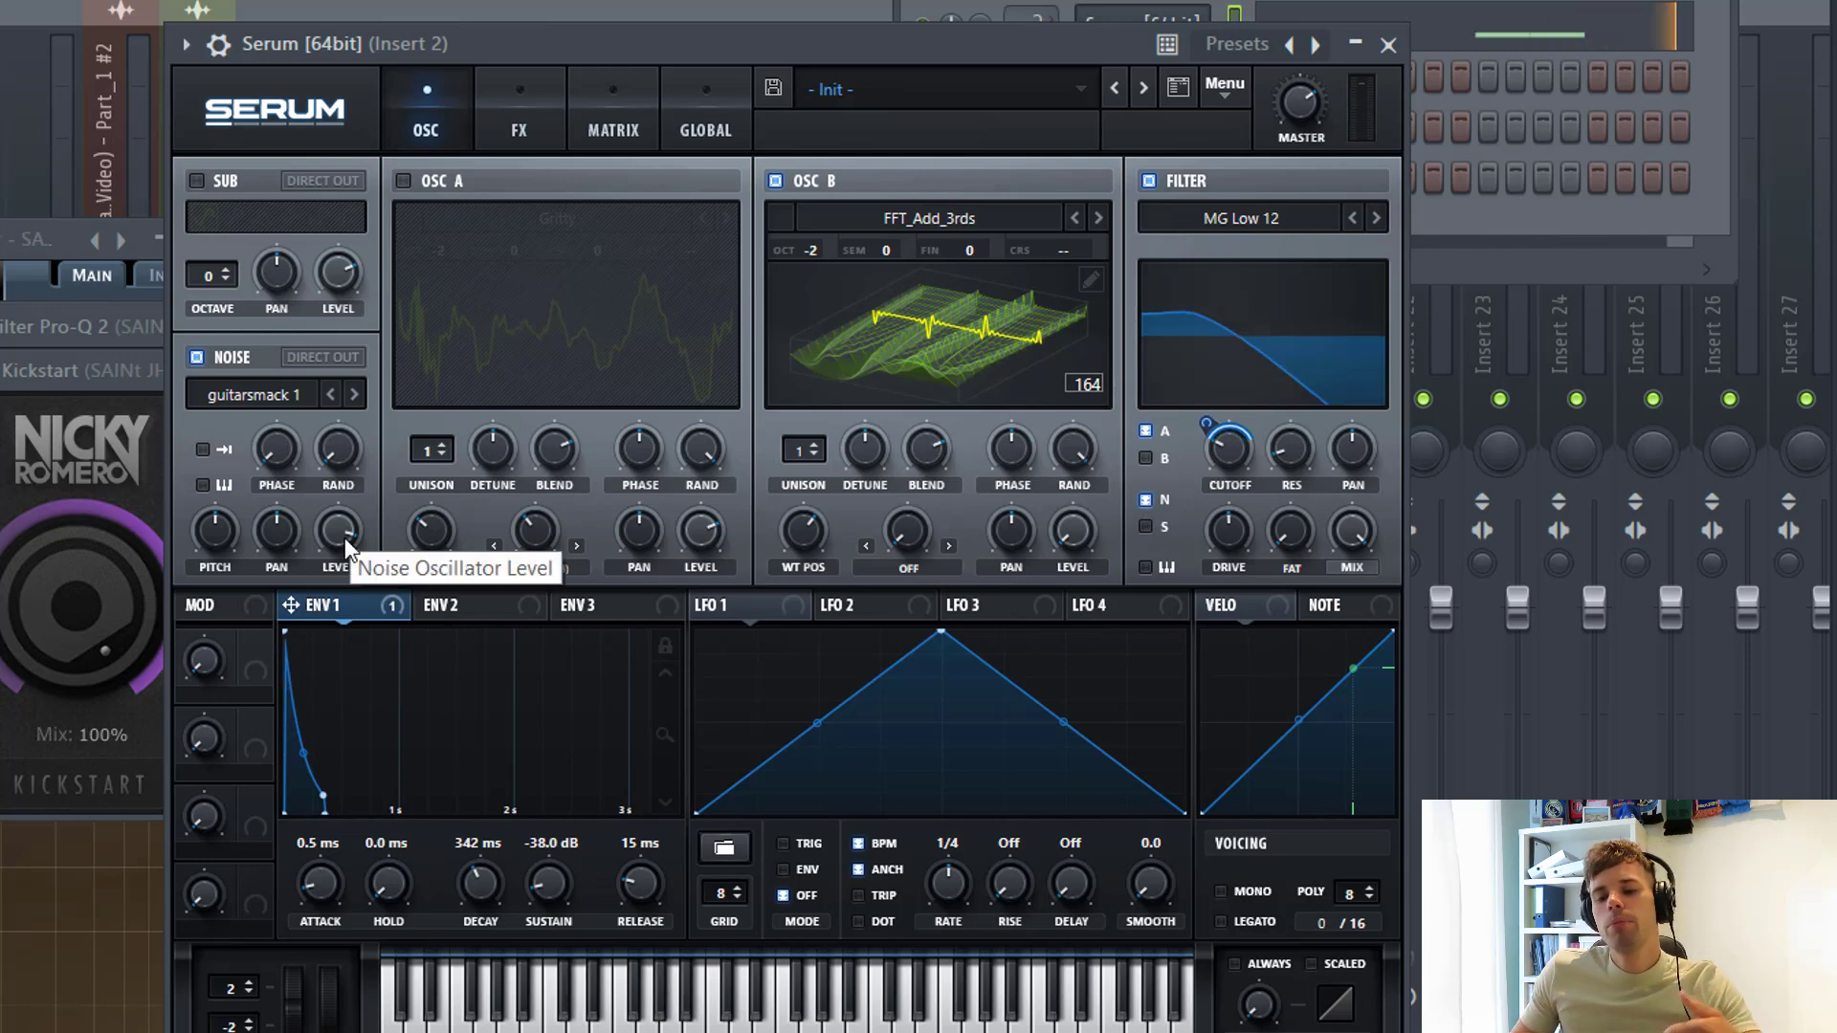
pyautogui.moveTo(347, 550); pyautogui.dragTo(234, 599)
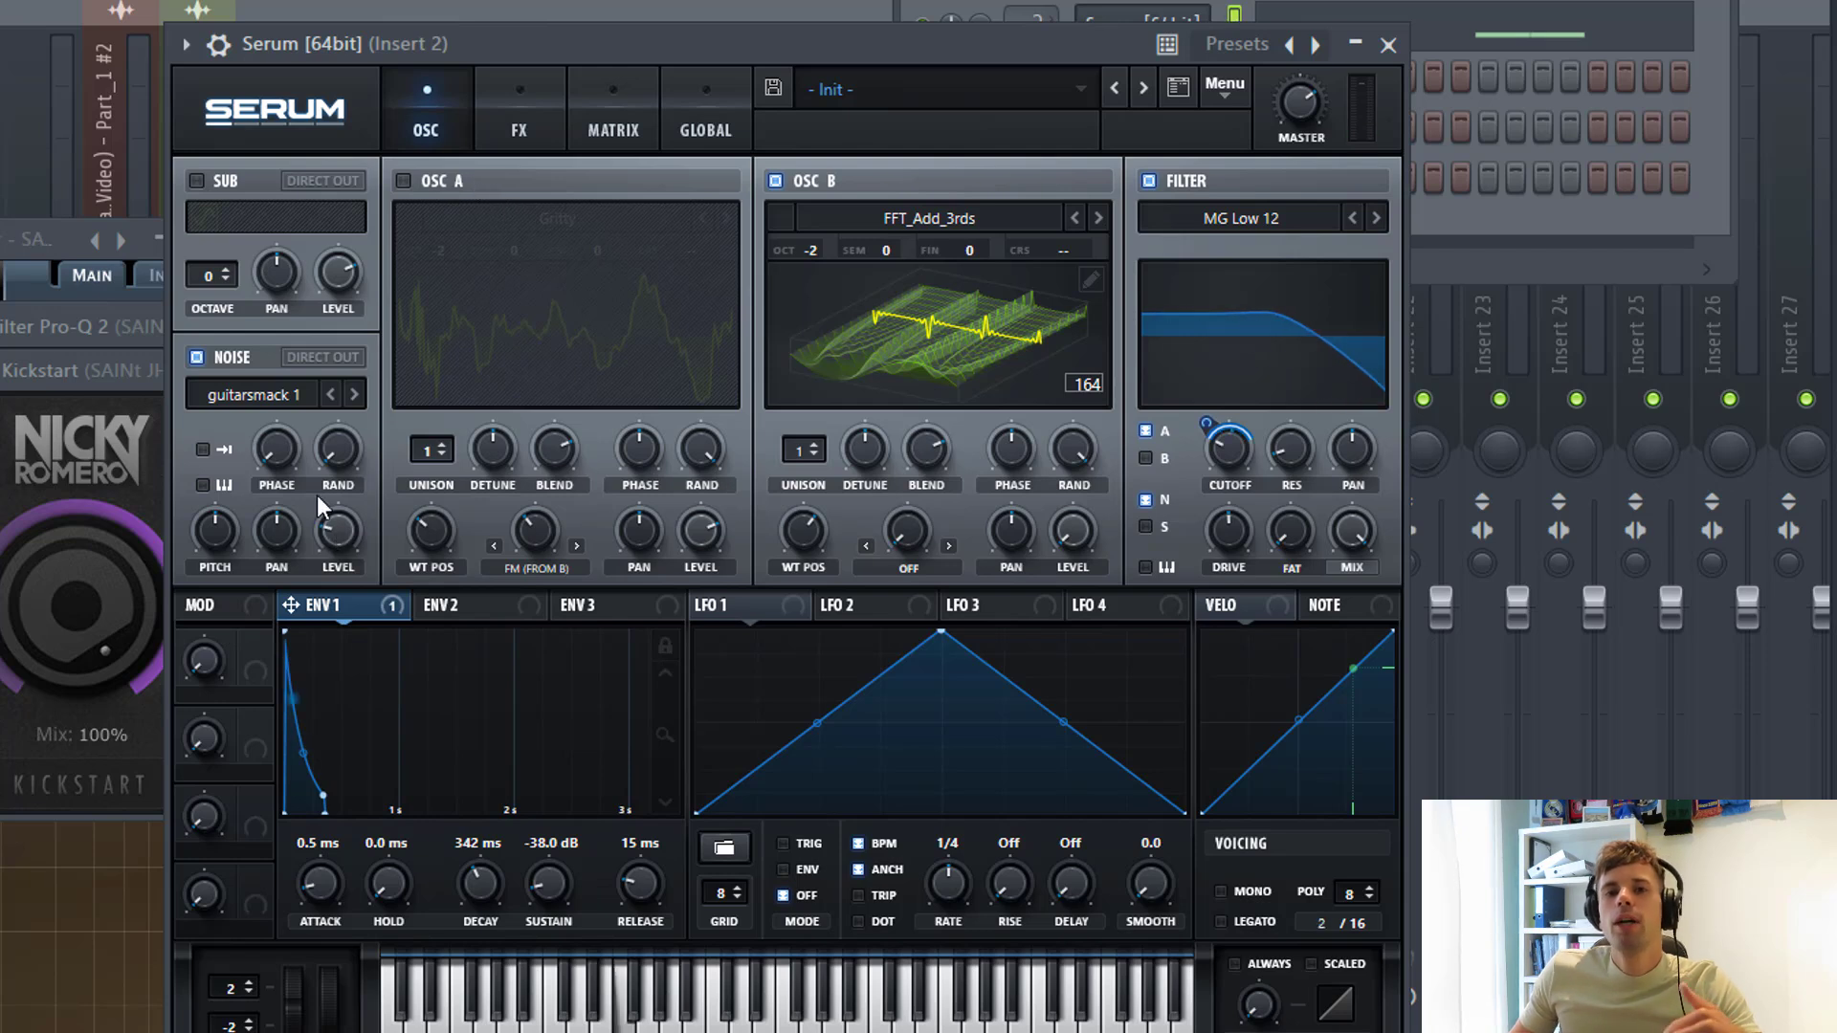
# Re-enable oscillator A and route a 0%-sustain, short-decay Envelope 3 to its coarse pitch
pyautogui.click(403, 179)
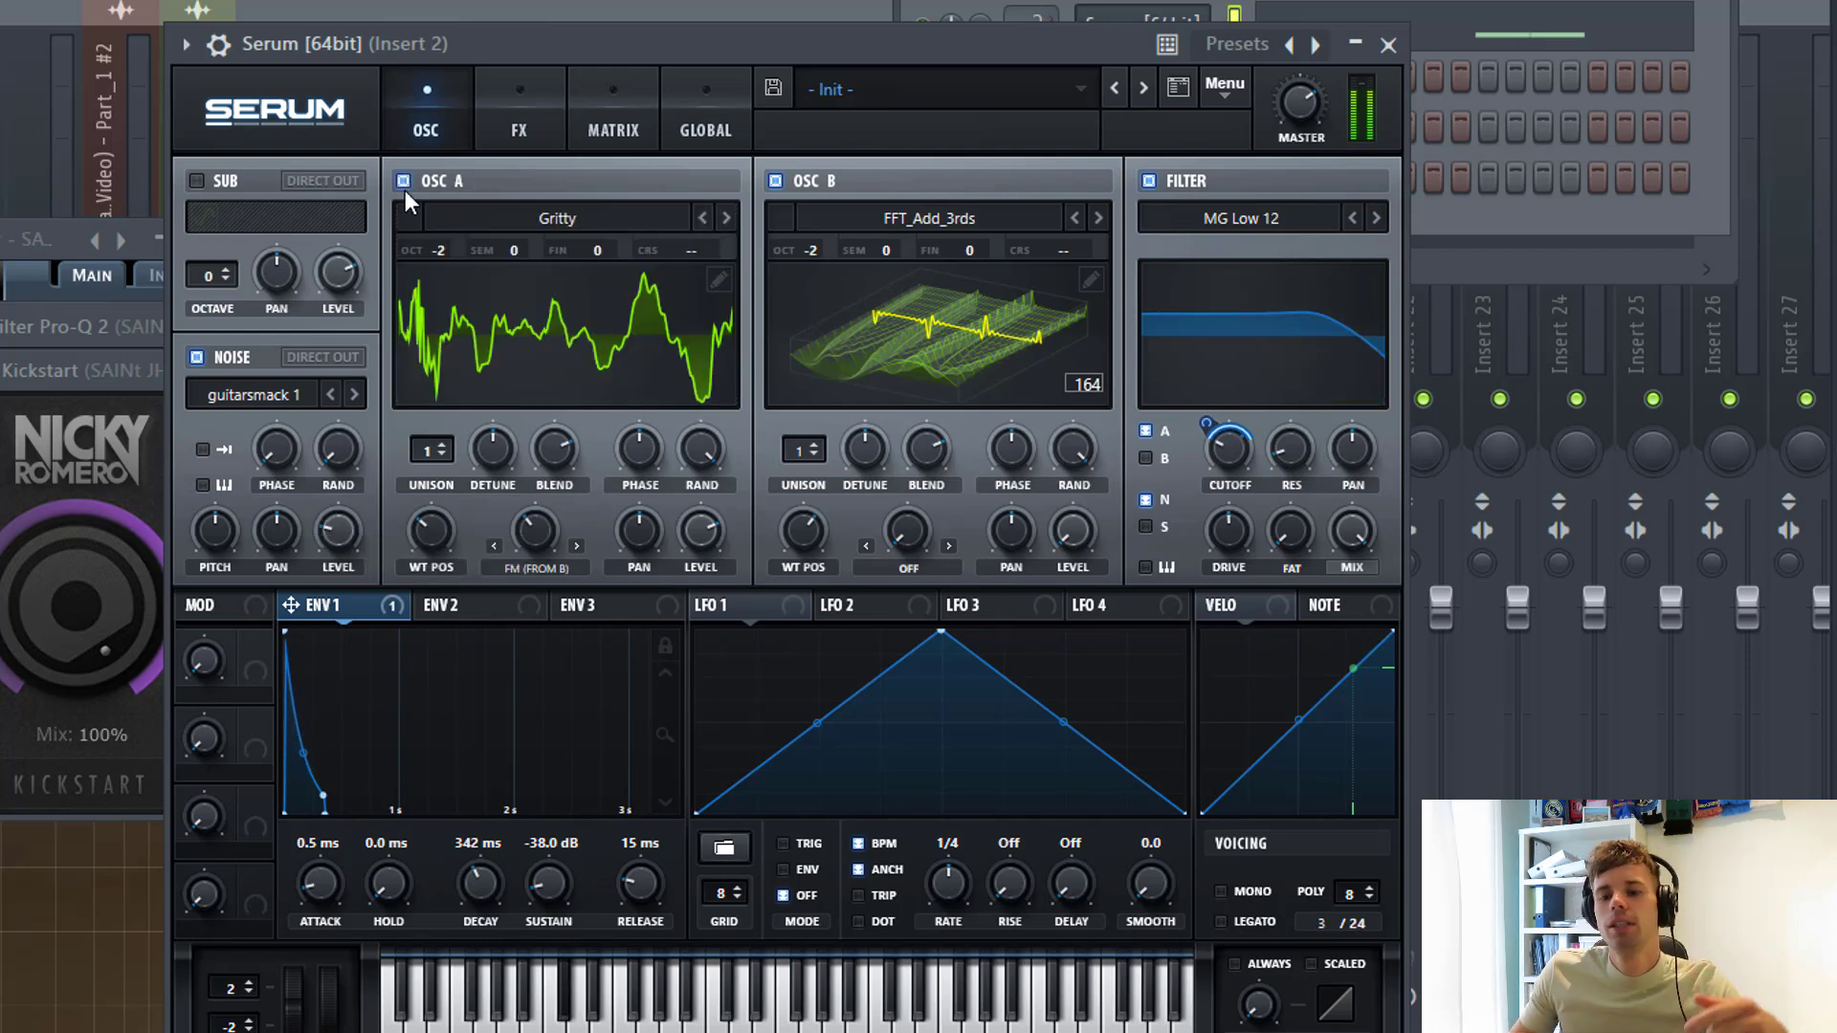
pyautogui.click(580, 610)
pyautogui.moveTo(542, 886); pyautogui.dragTo(542, 948)
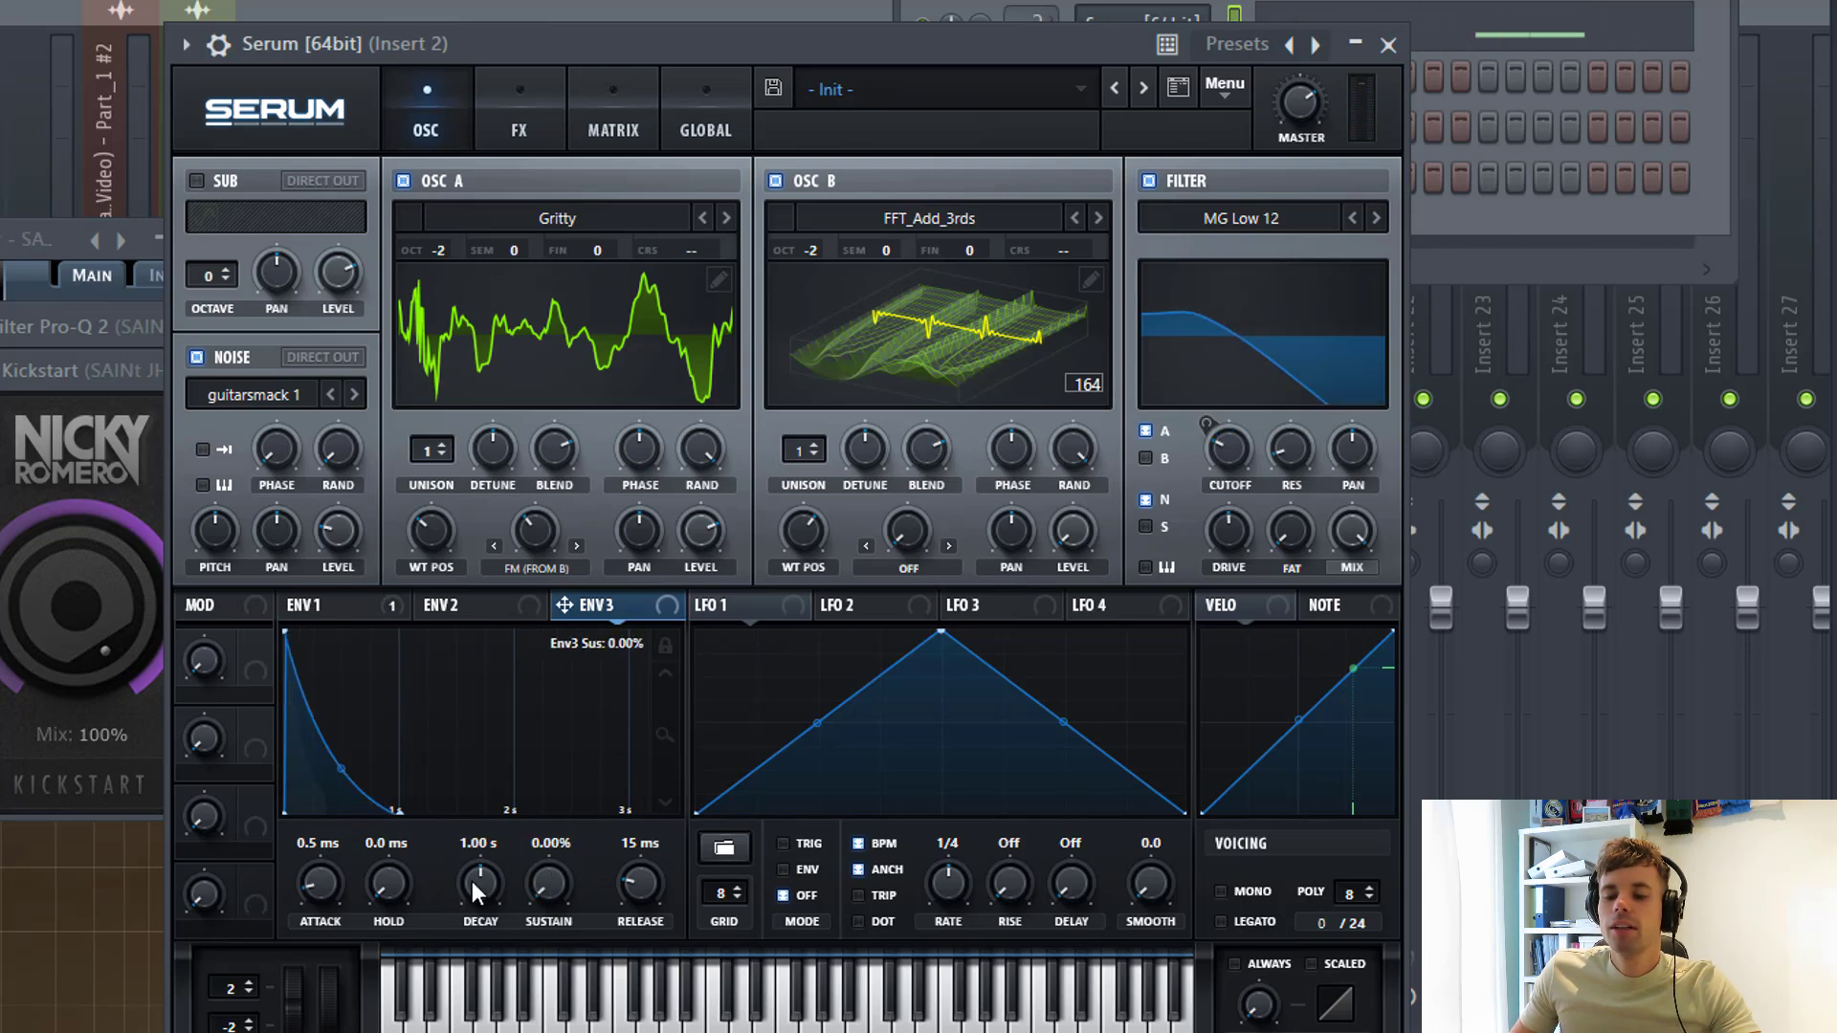
pyautogui.moveTo(477, 879); pyautogui.dragTo(486, 829)
pyautogui.moveTo(592, 612); pyautogui.dragTo(691, 248)
# In the matrix, make Env 3 to coarse pitch unipolar at amount 34, with 12 ms decay
pyautogui.click(618, 119)
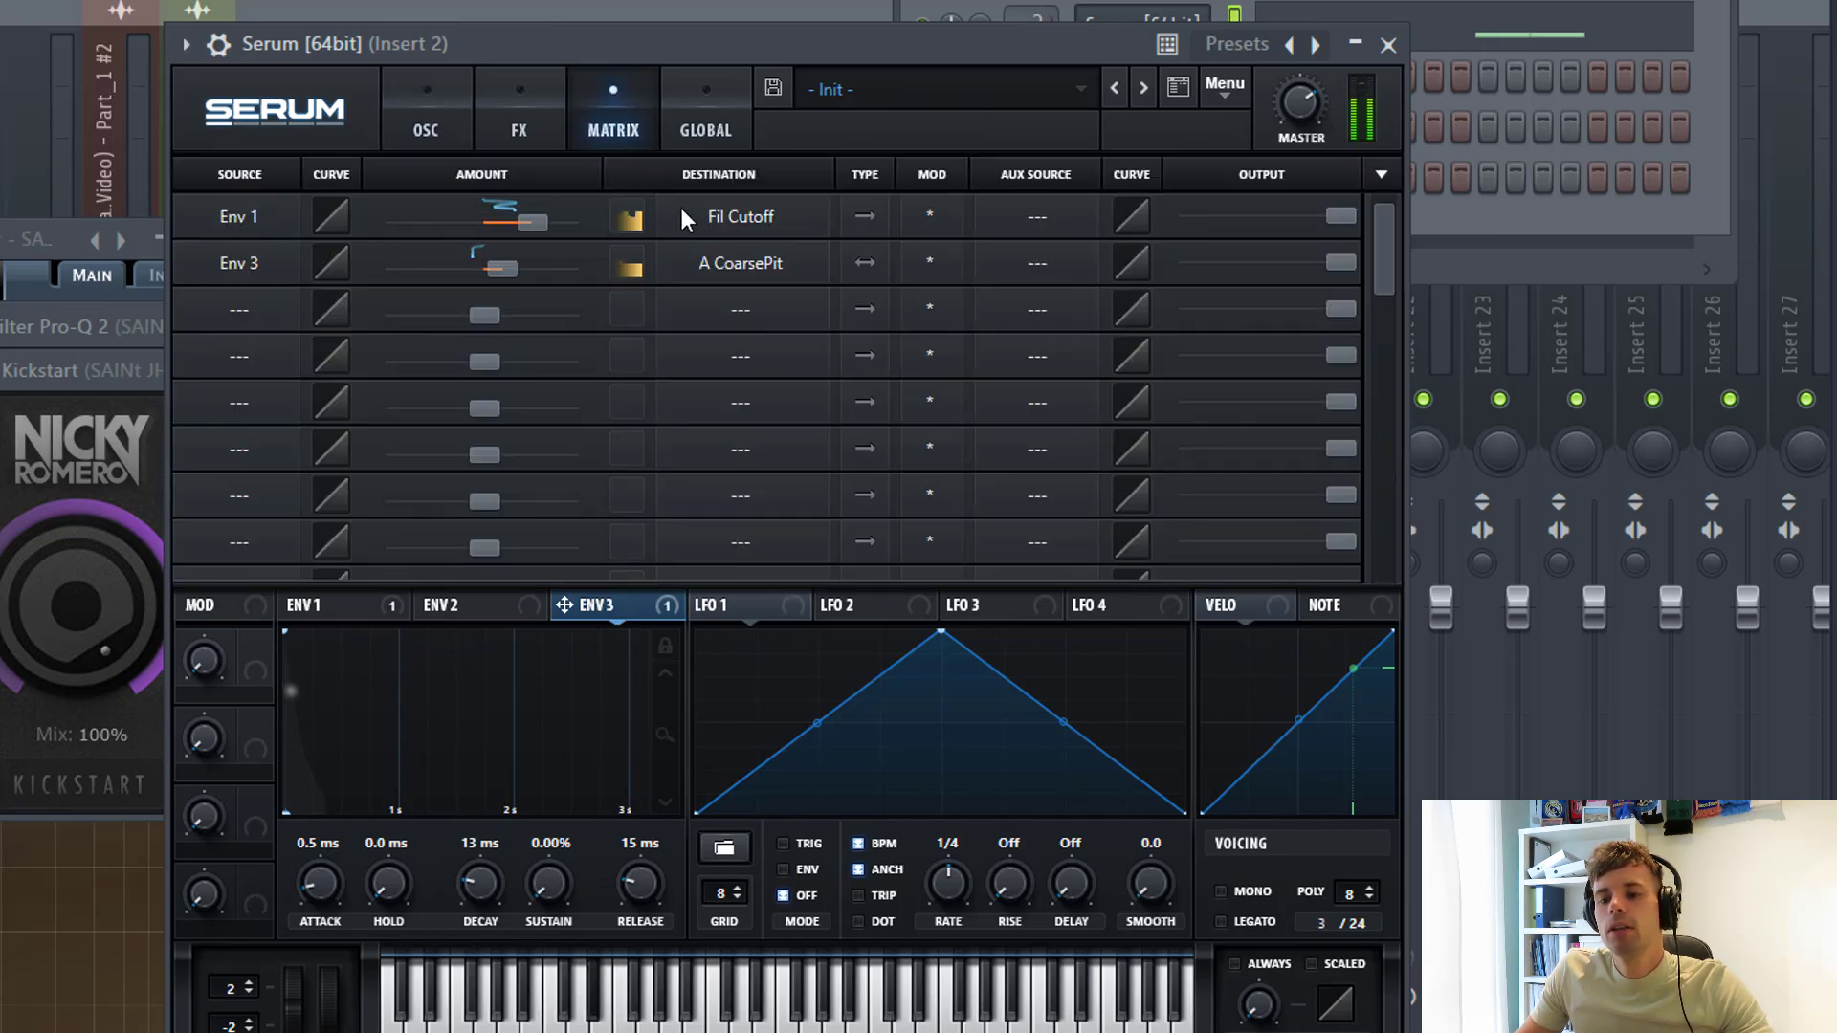
pyautogui.click(859, 268)
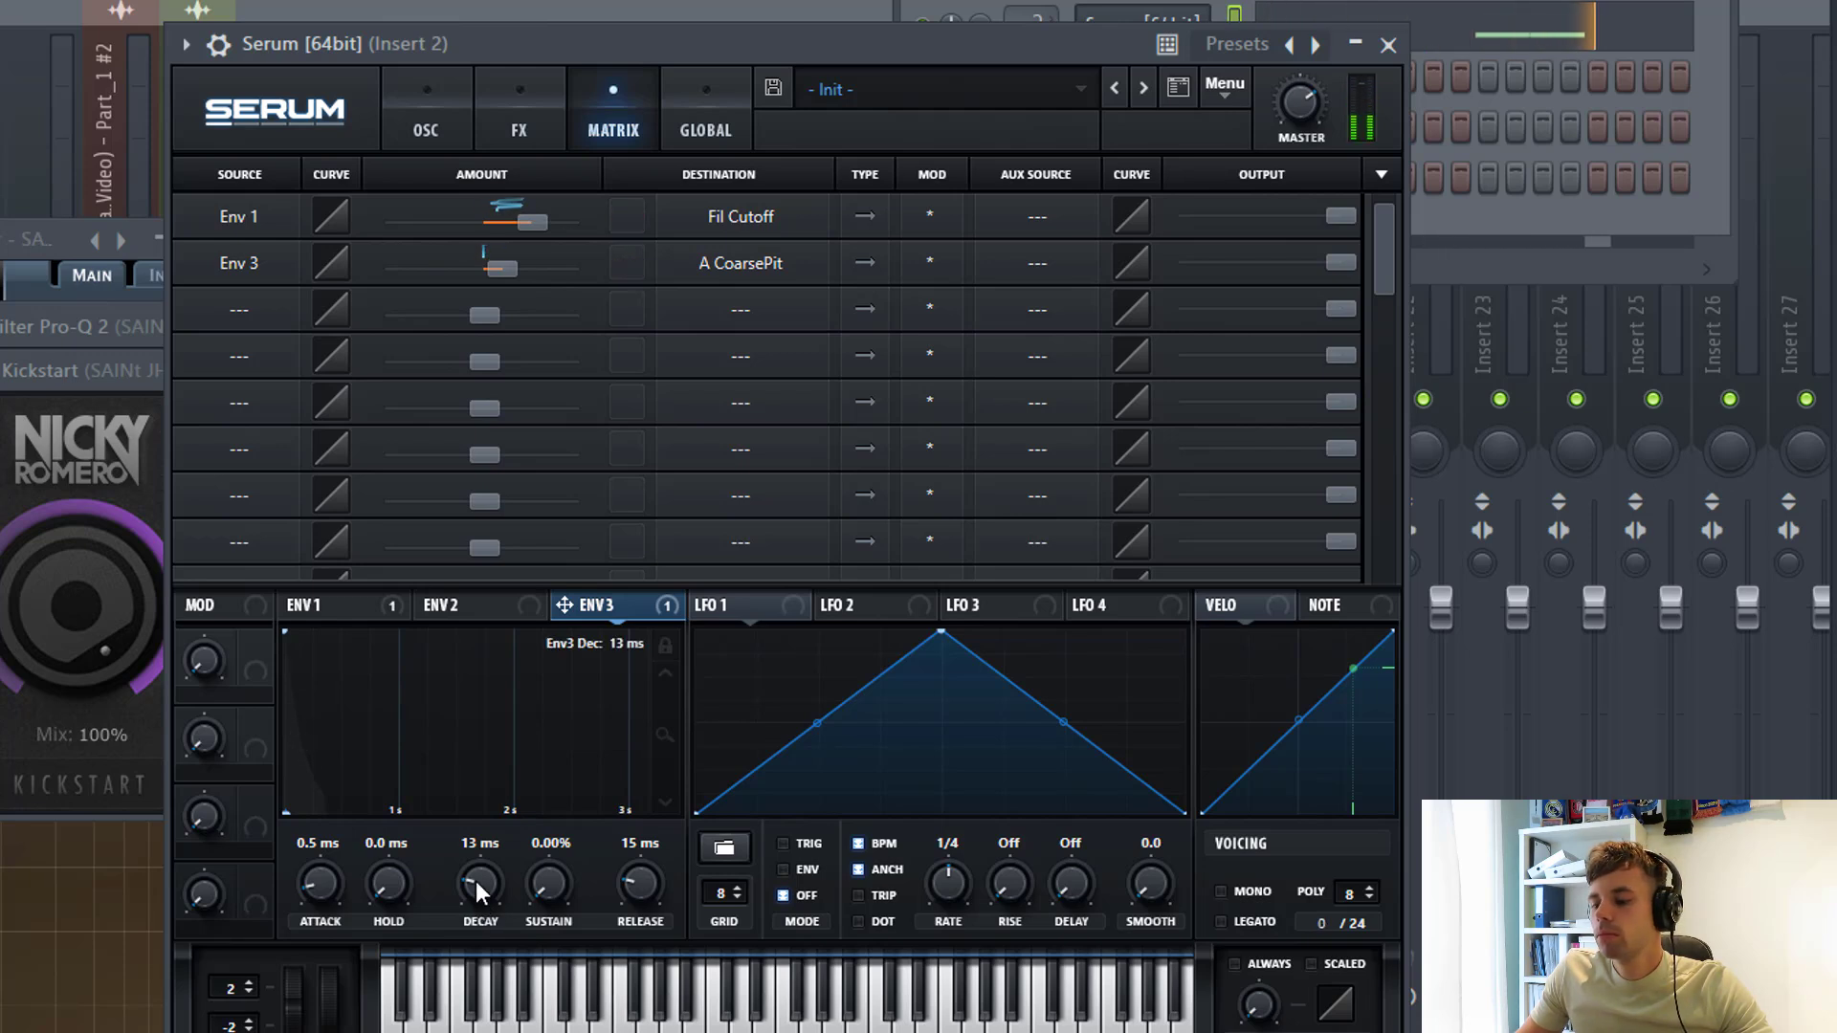
pyautogui.moveTo(476, 881); pyautogui.dragTo(476, 884)
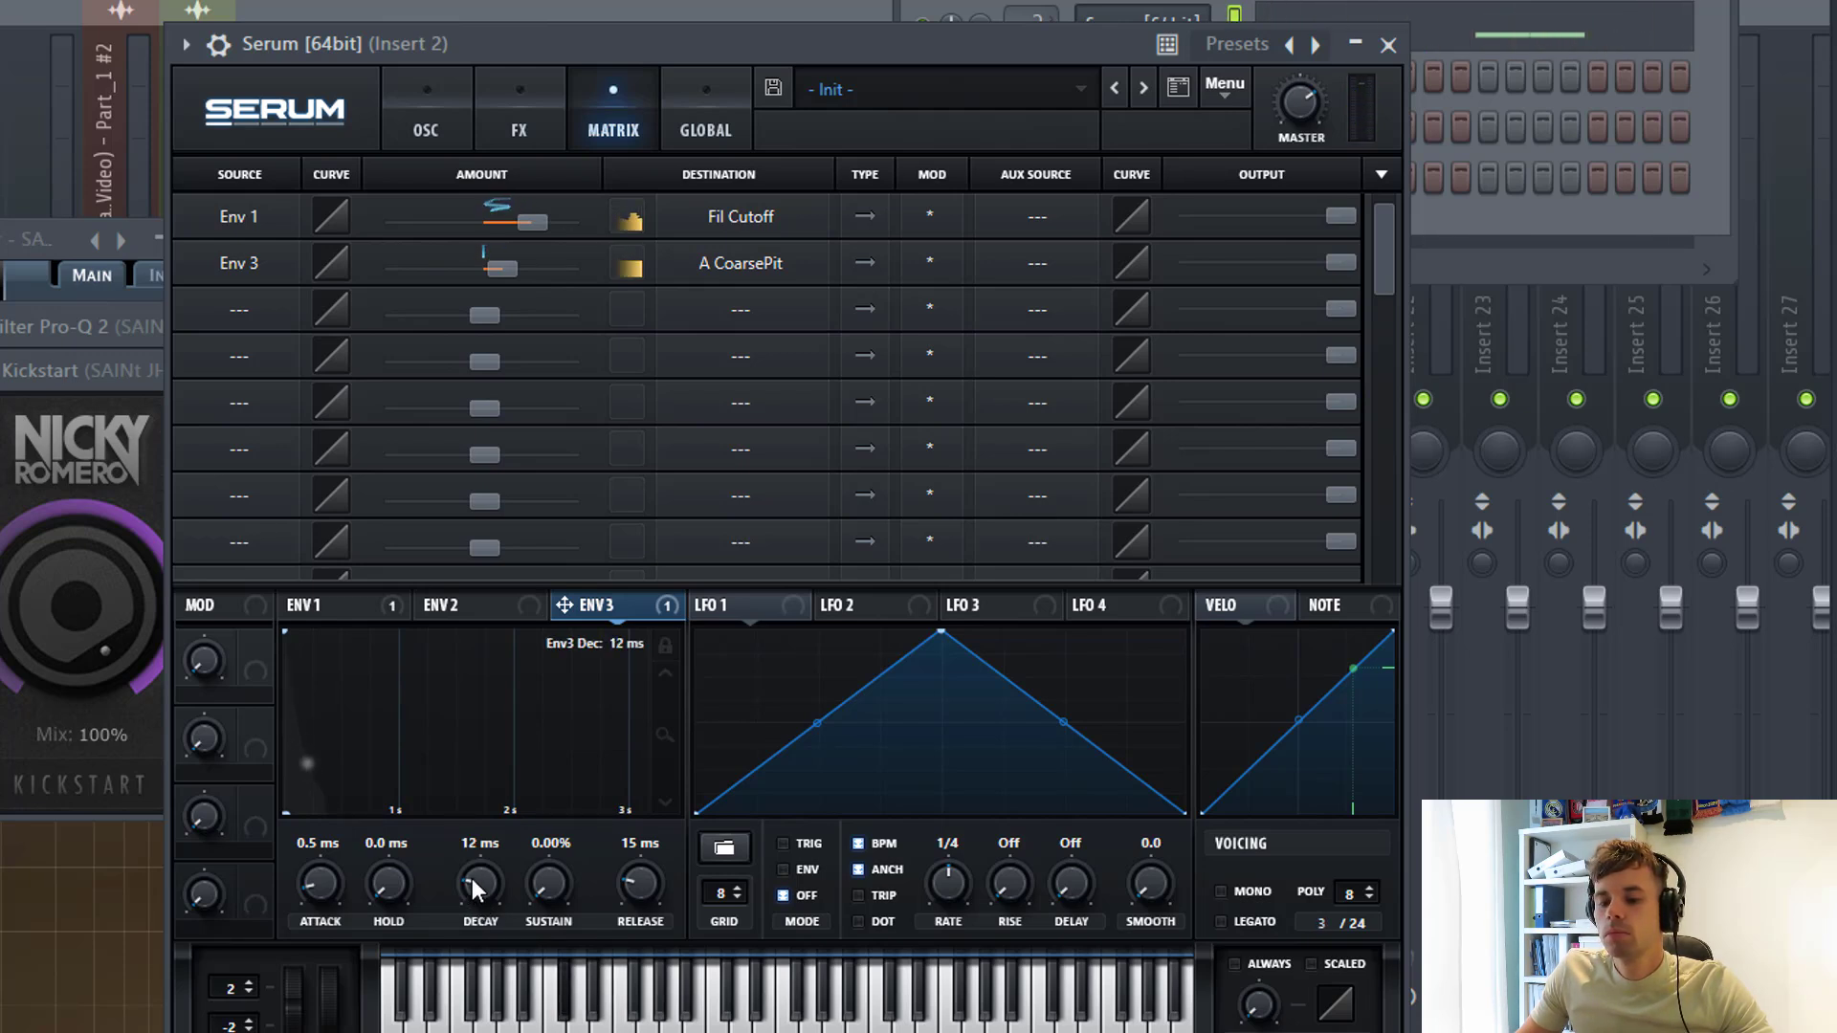
pyautogui.moveTo(500, 271); pyautogui.dragTo(537, 303)
# Switch from Serum's oscillator page to the empty FX rack
pyautogui.click(535, 105)
pyautogui.click(463, 116)
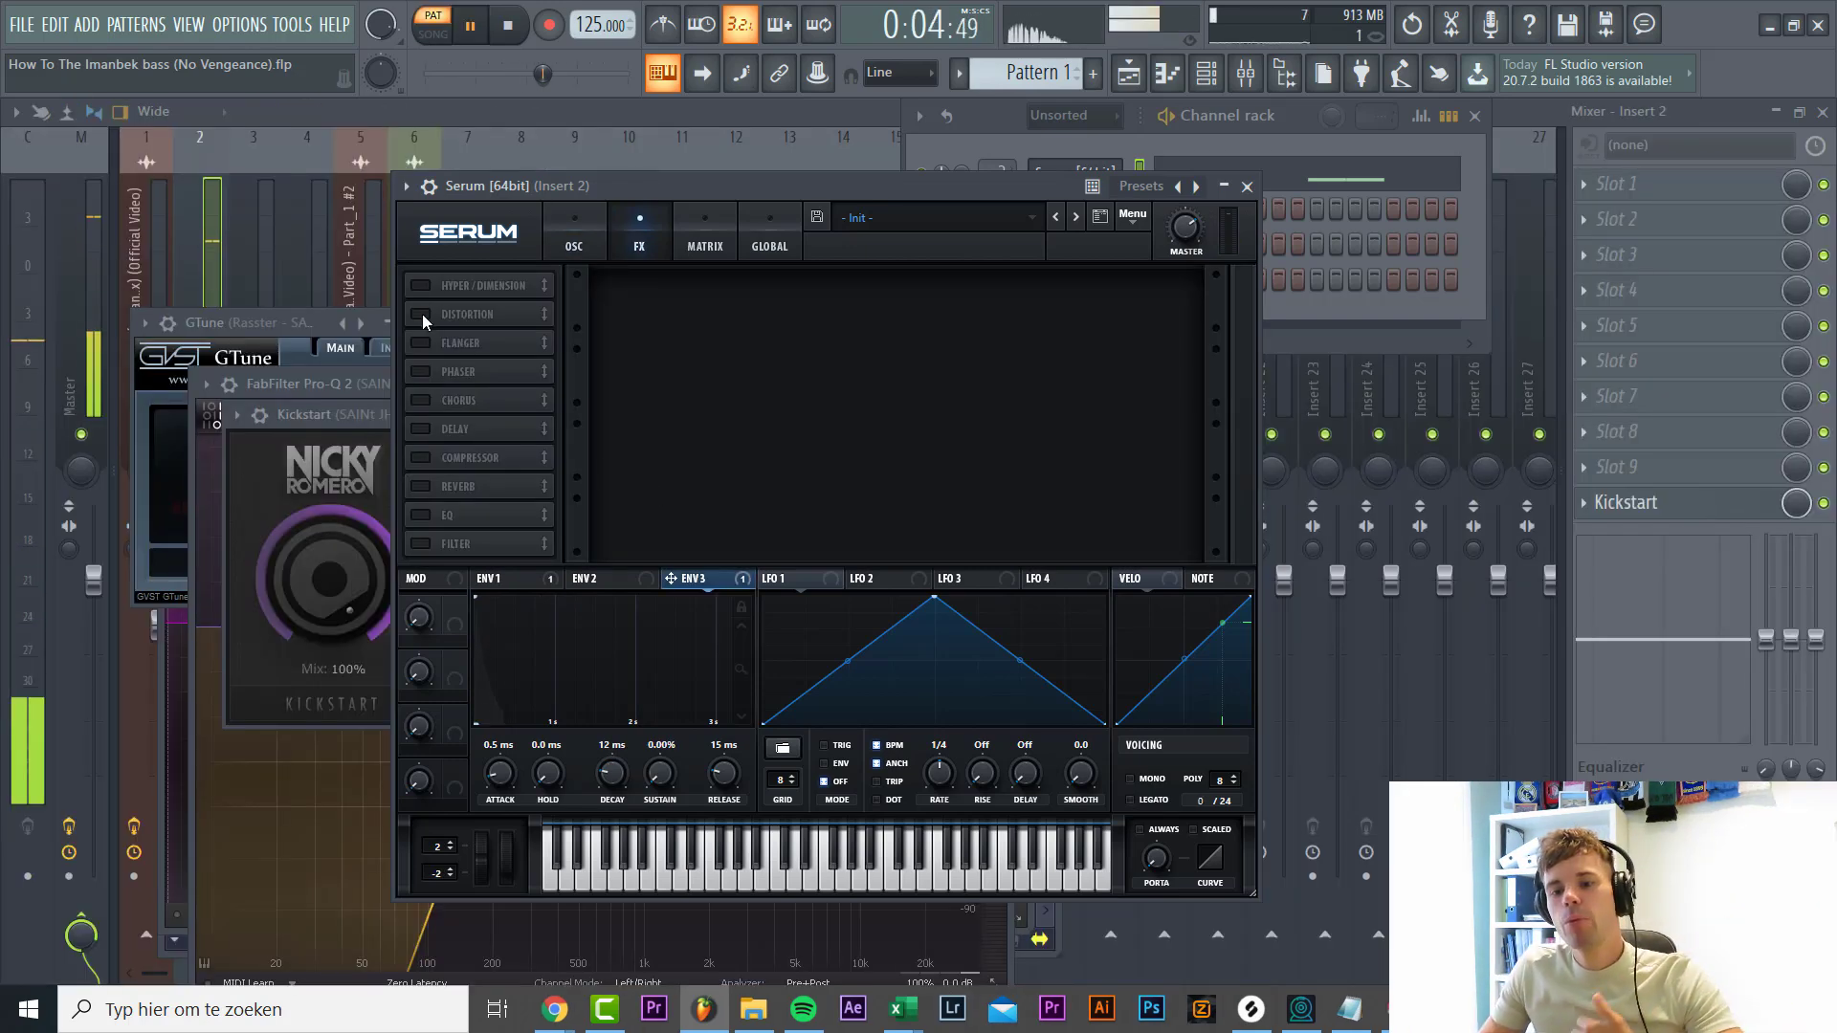
# Enable a Diode 2 distortion and turn its drive up
pyautogui.click(423, 316)
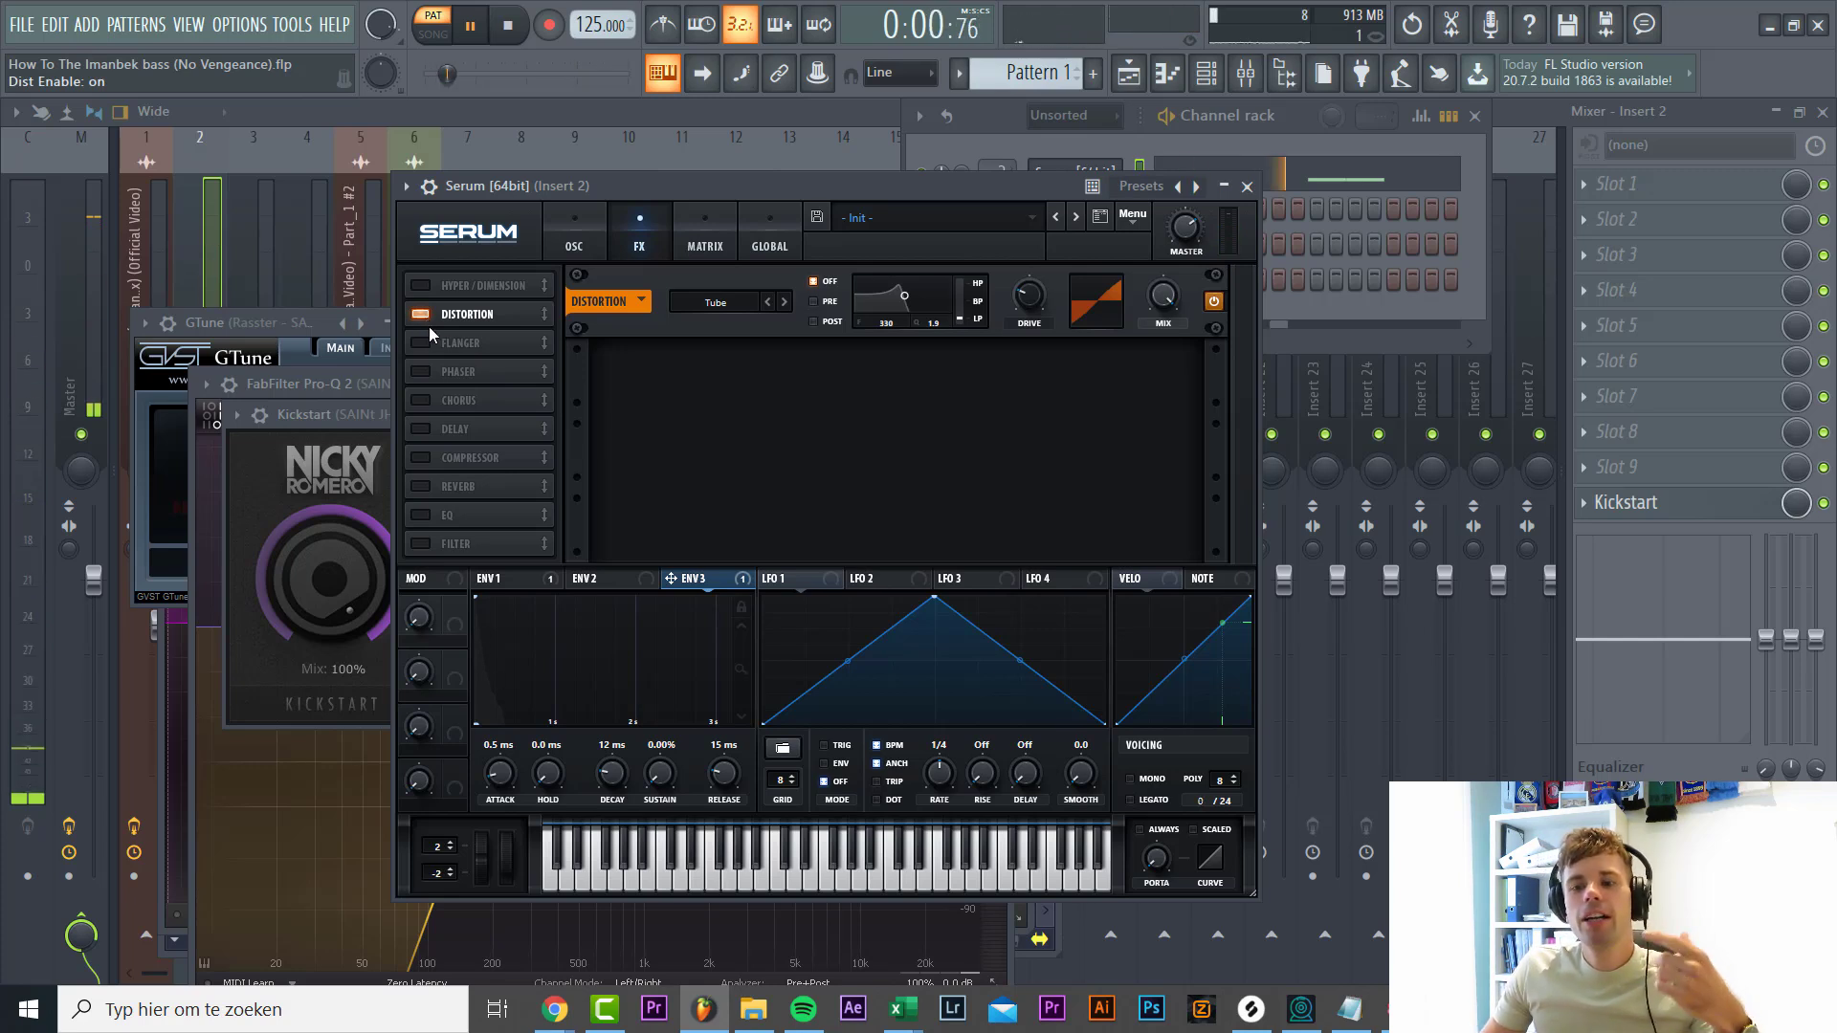
pyautogui.click(782, 303)
pyautogui.click(782, 304)
pyautogui.click(783, 303)
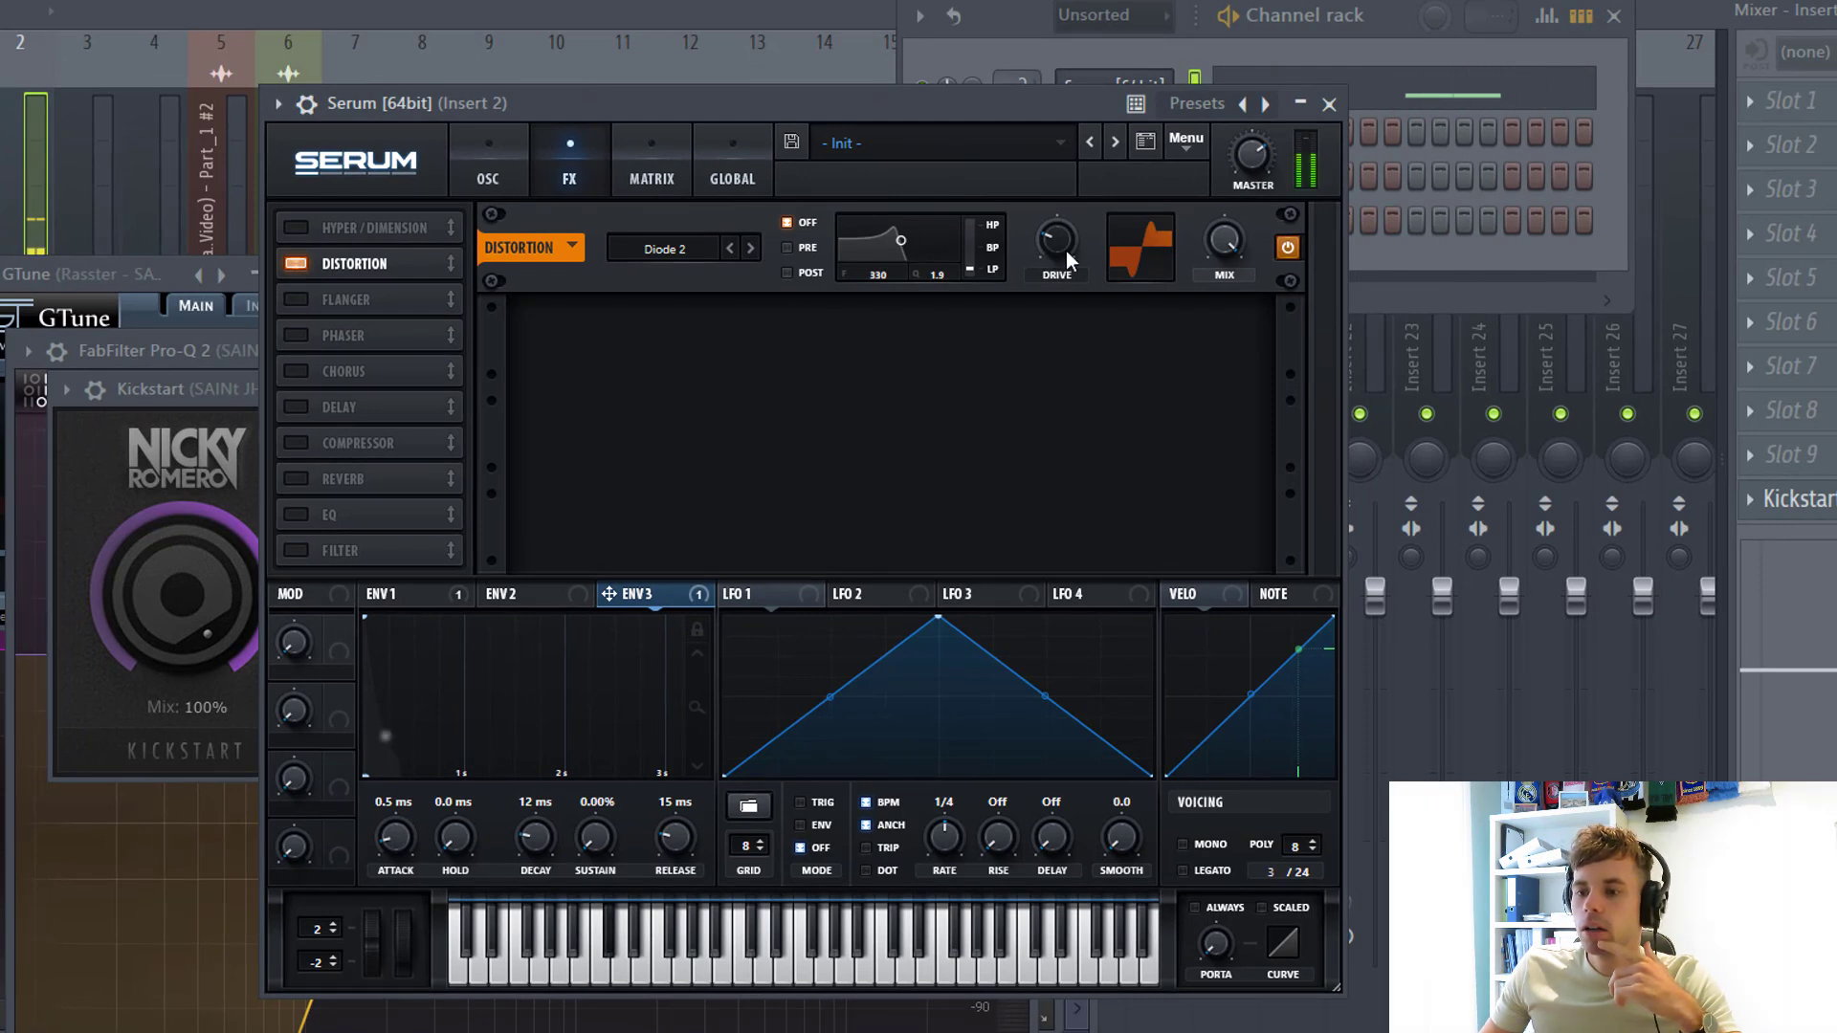
pyautogui.moveTo(1062, 252); pyautogui.dragTo(1078, 137)
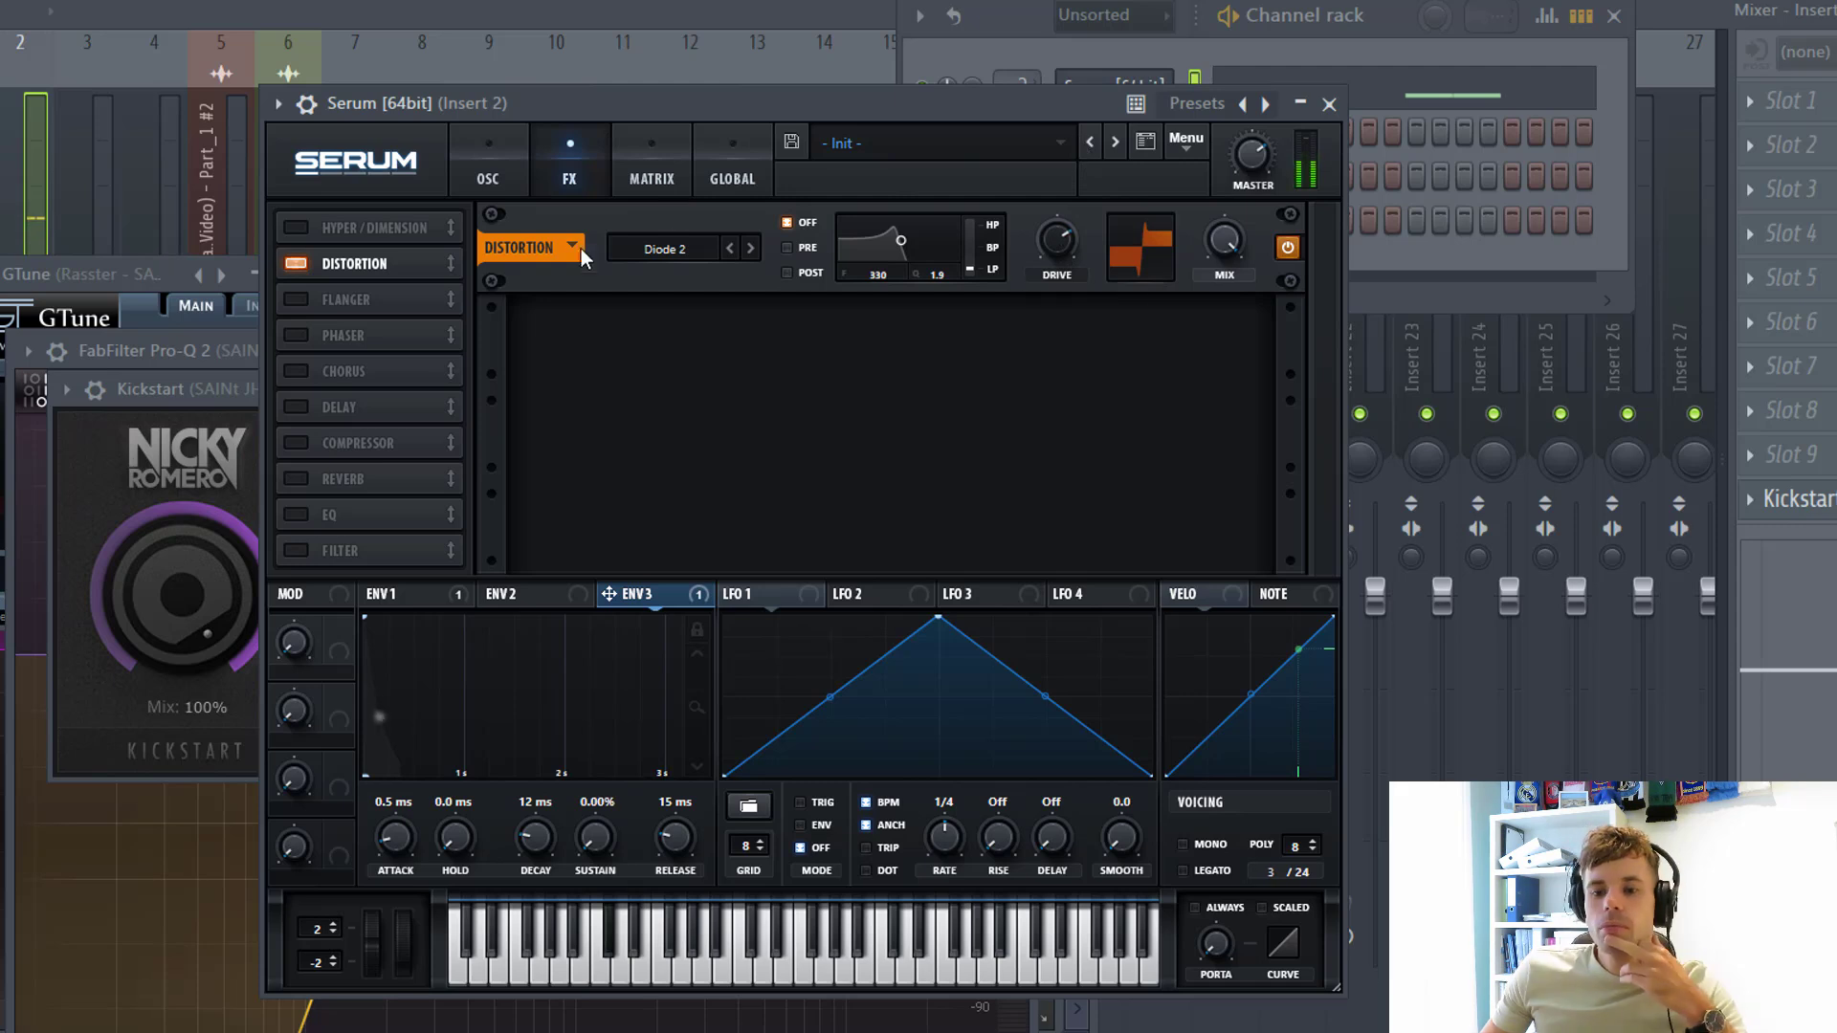
# Add a compressor right after the distortion with gain raised to 14 dB
pyautogui.click(325, 444)
pyautogui.moveTo(344, 444); pyautogui.dragTo(386, 286)
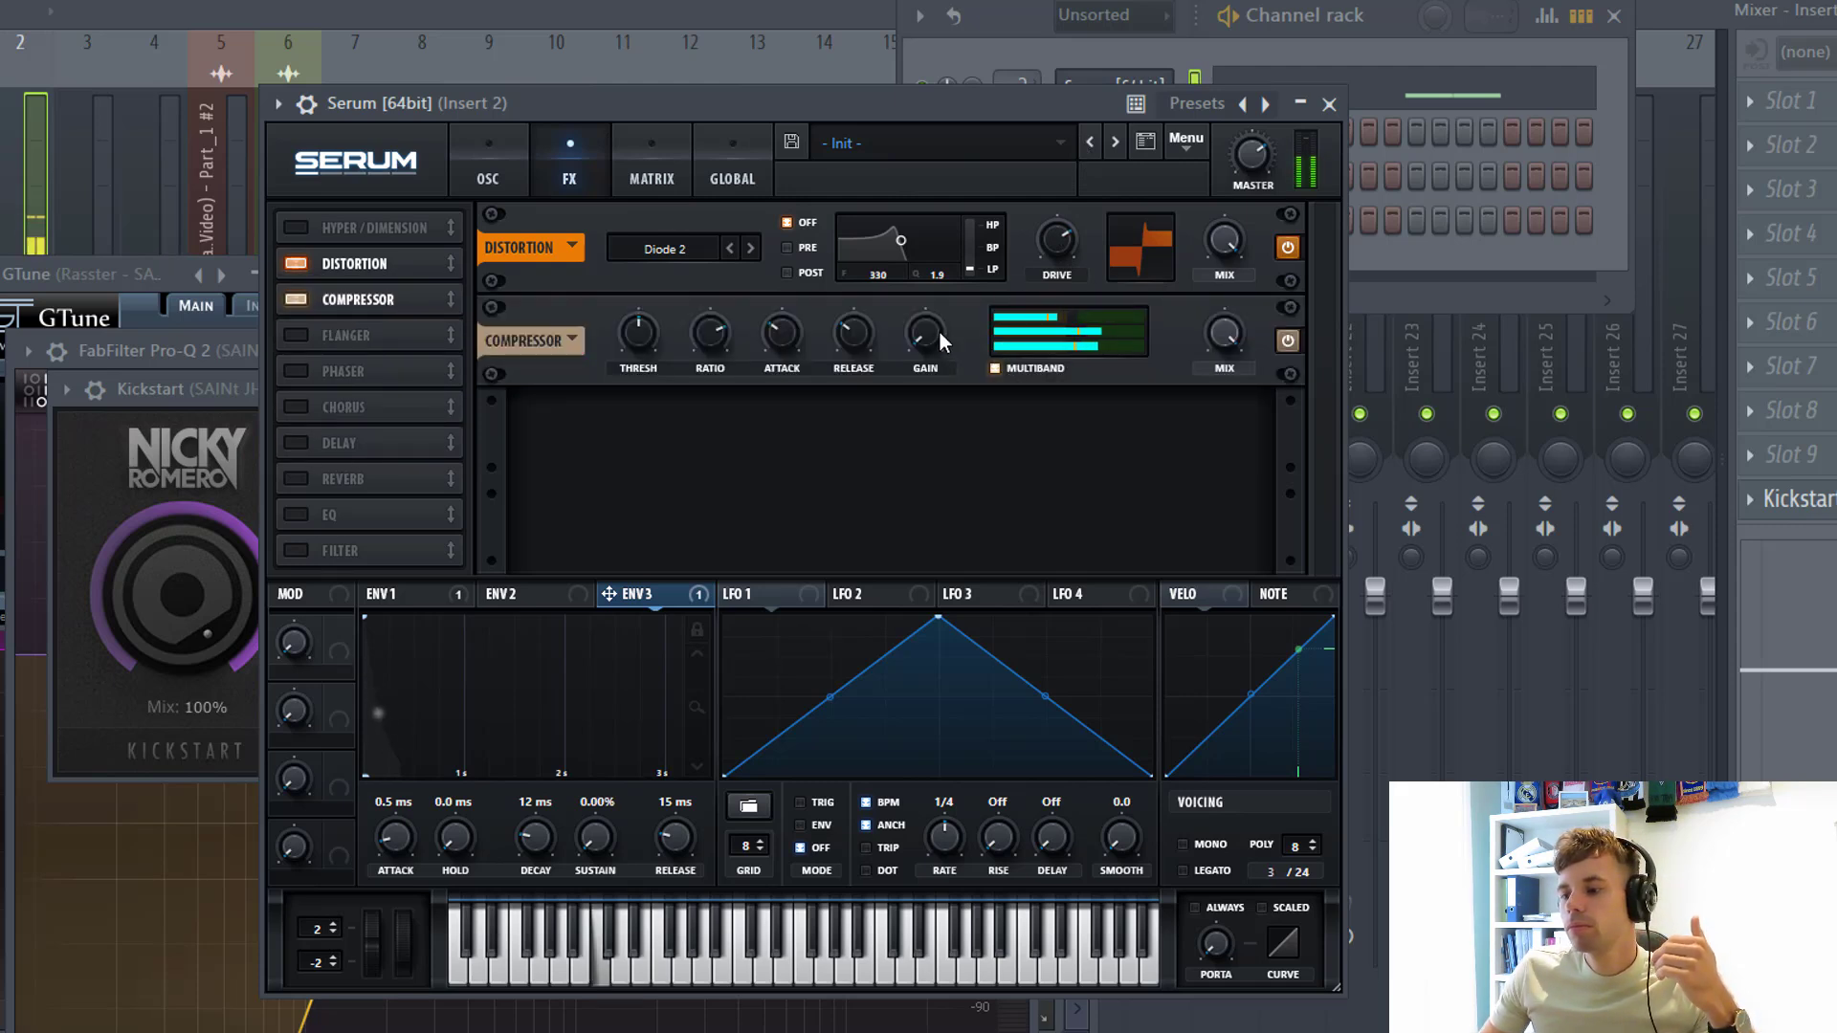
pyautogui.moveTo(939, 332); pyautogui.dragTo(956, 251)
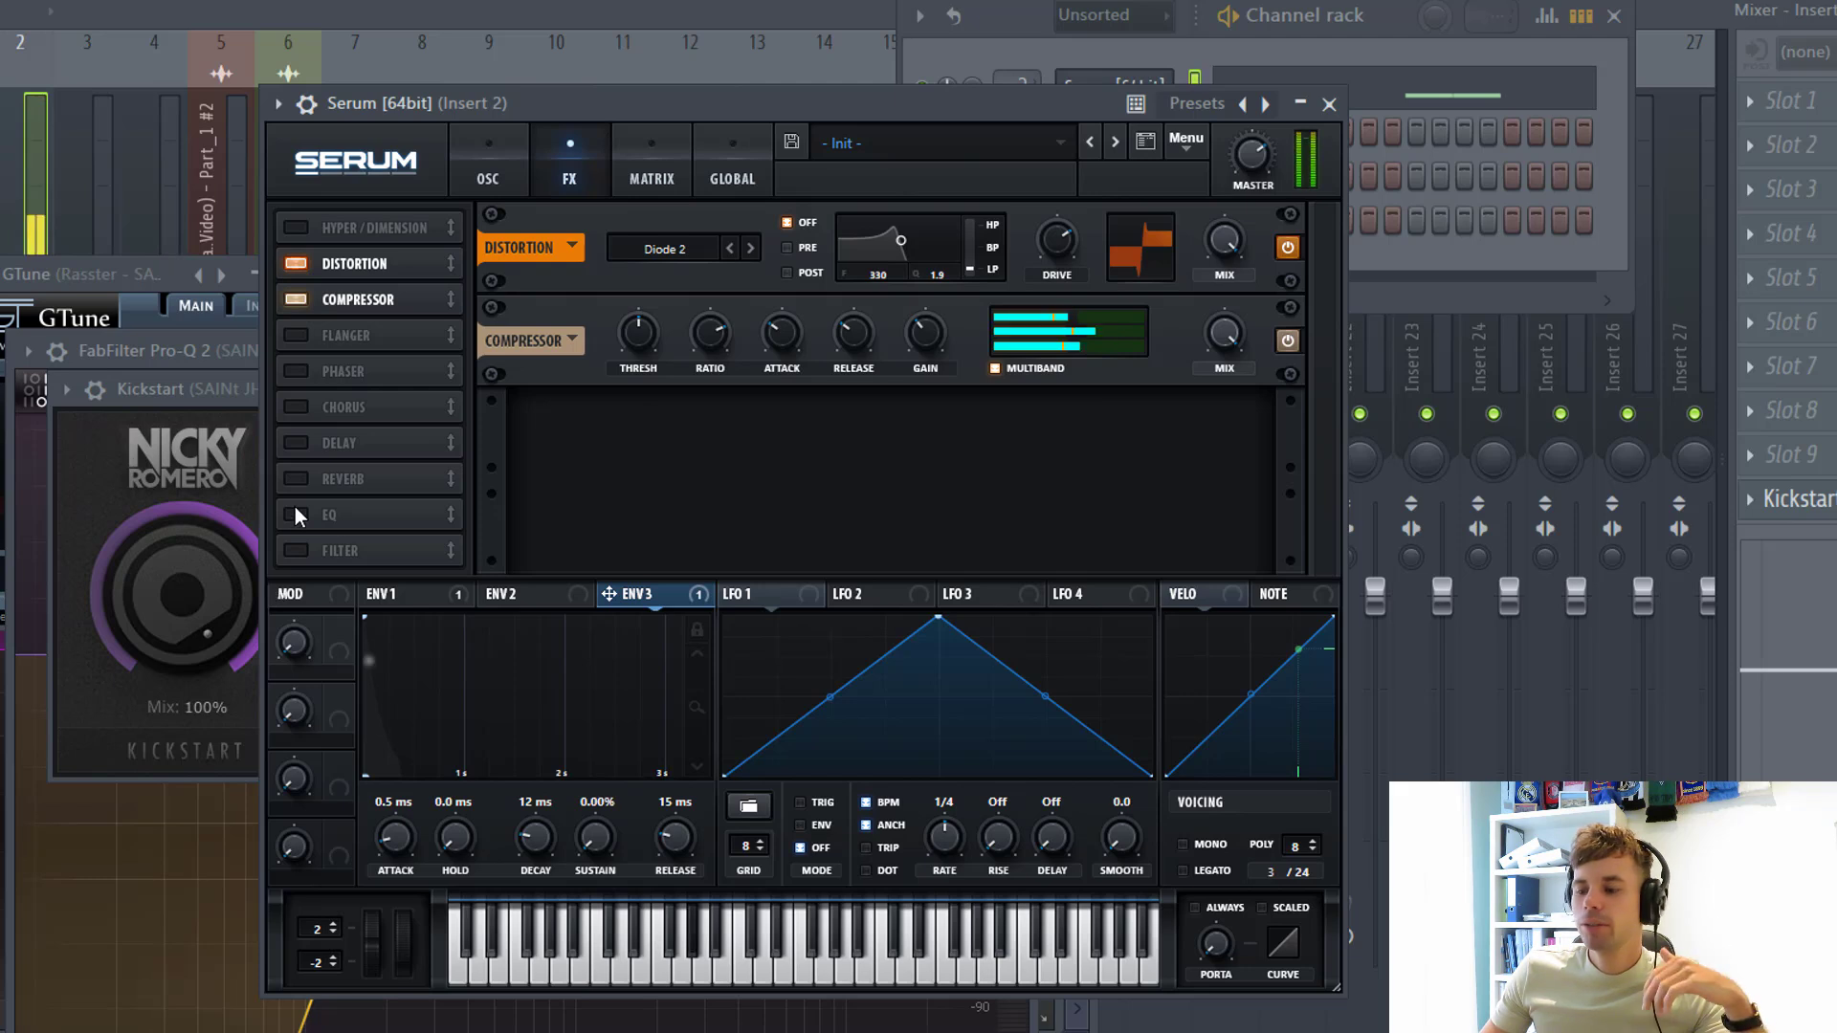
# Enable the filter effect in the third slot with type MG Low 18
pyautogui.click(297, 550)
pyautogui.moveTo(349, 549); pyautogui.dragTo(382, 334)
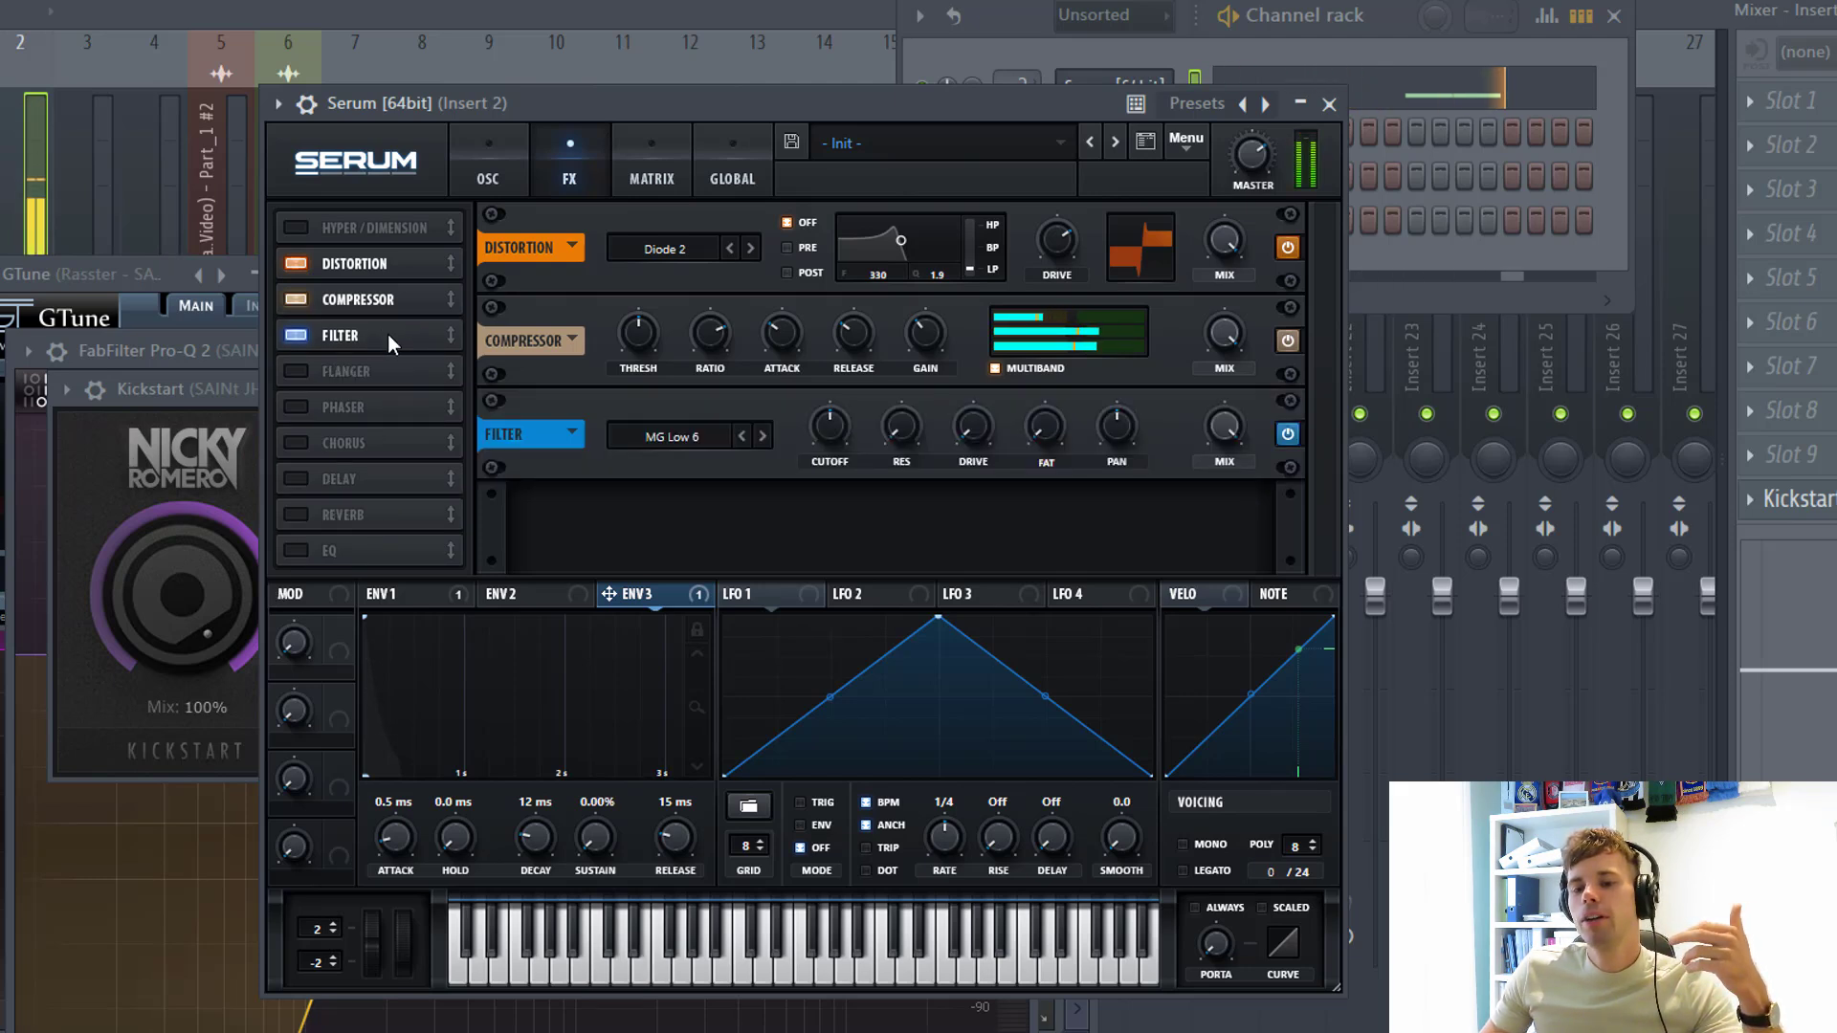
pyautogui.click(765, 435)
pyautogui.click(766, 435)
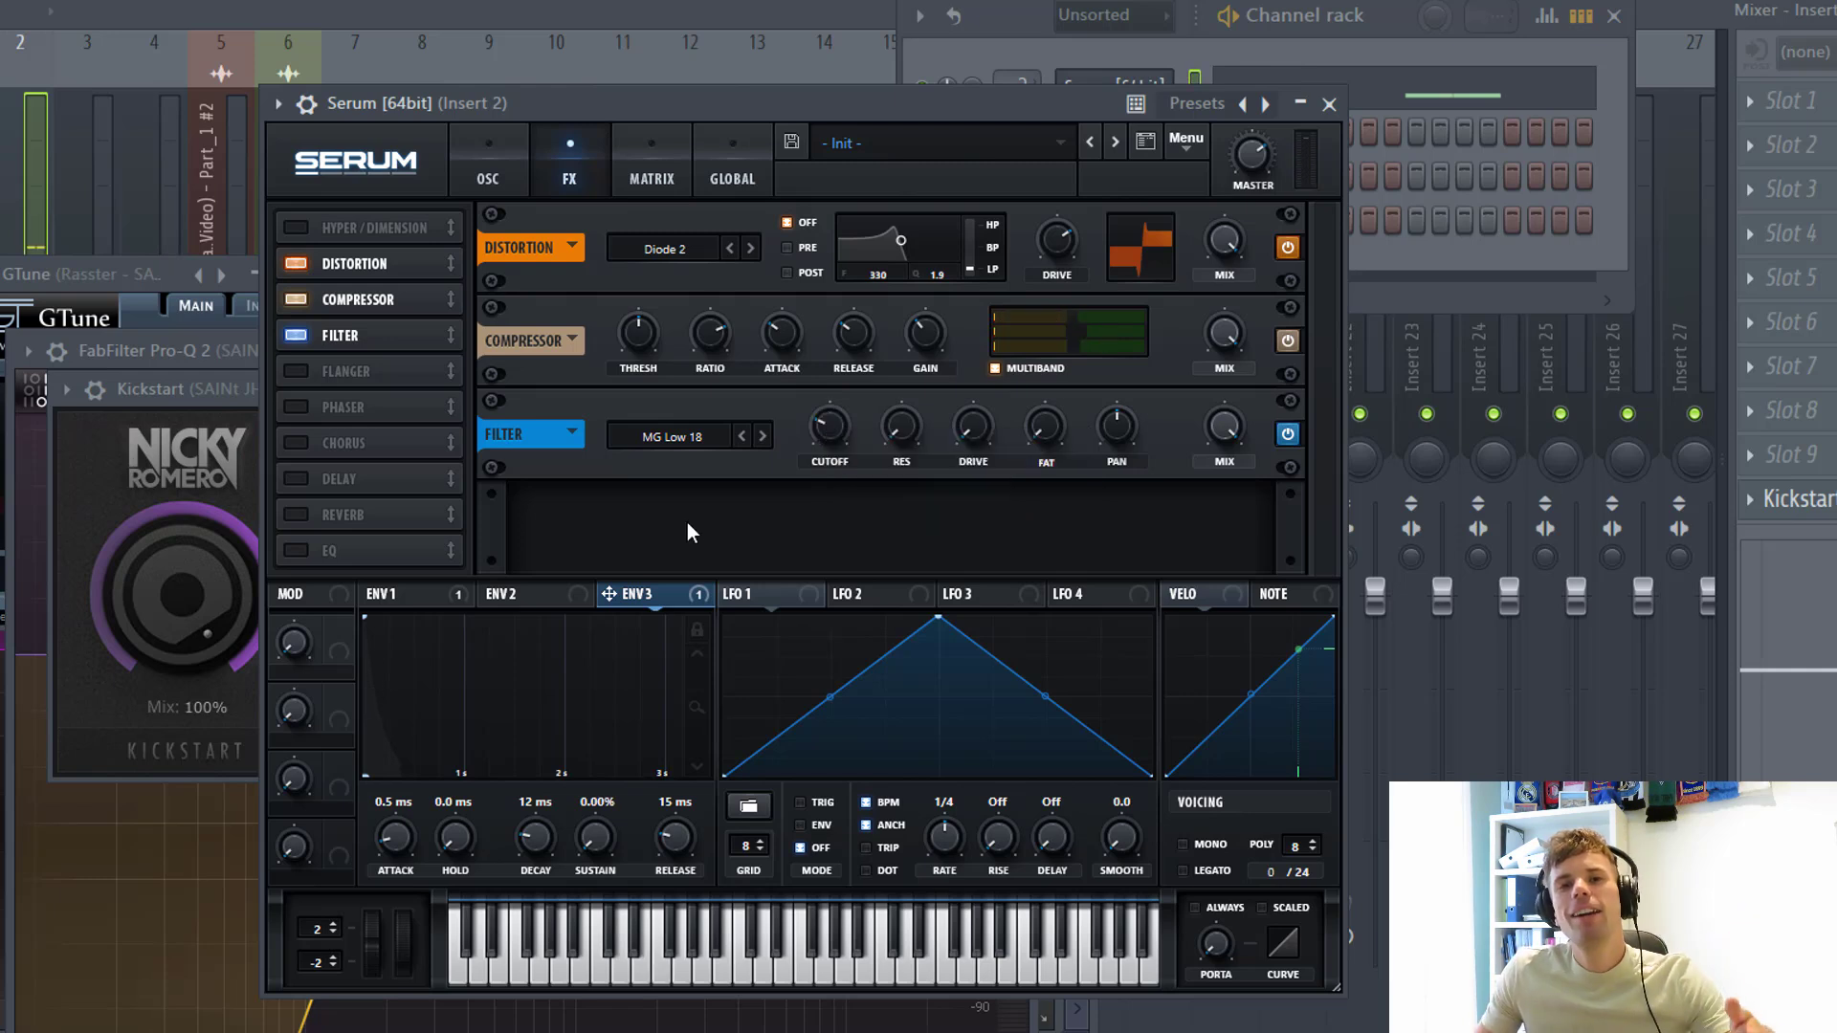
# Route Envelope 1 to the effect filter's cutoff
pyautogui.click(452, 596)
pyautogui.moveTo(410, 601); pyautogui.dragTo(822, 427)
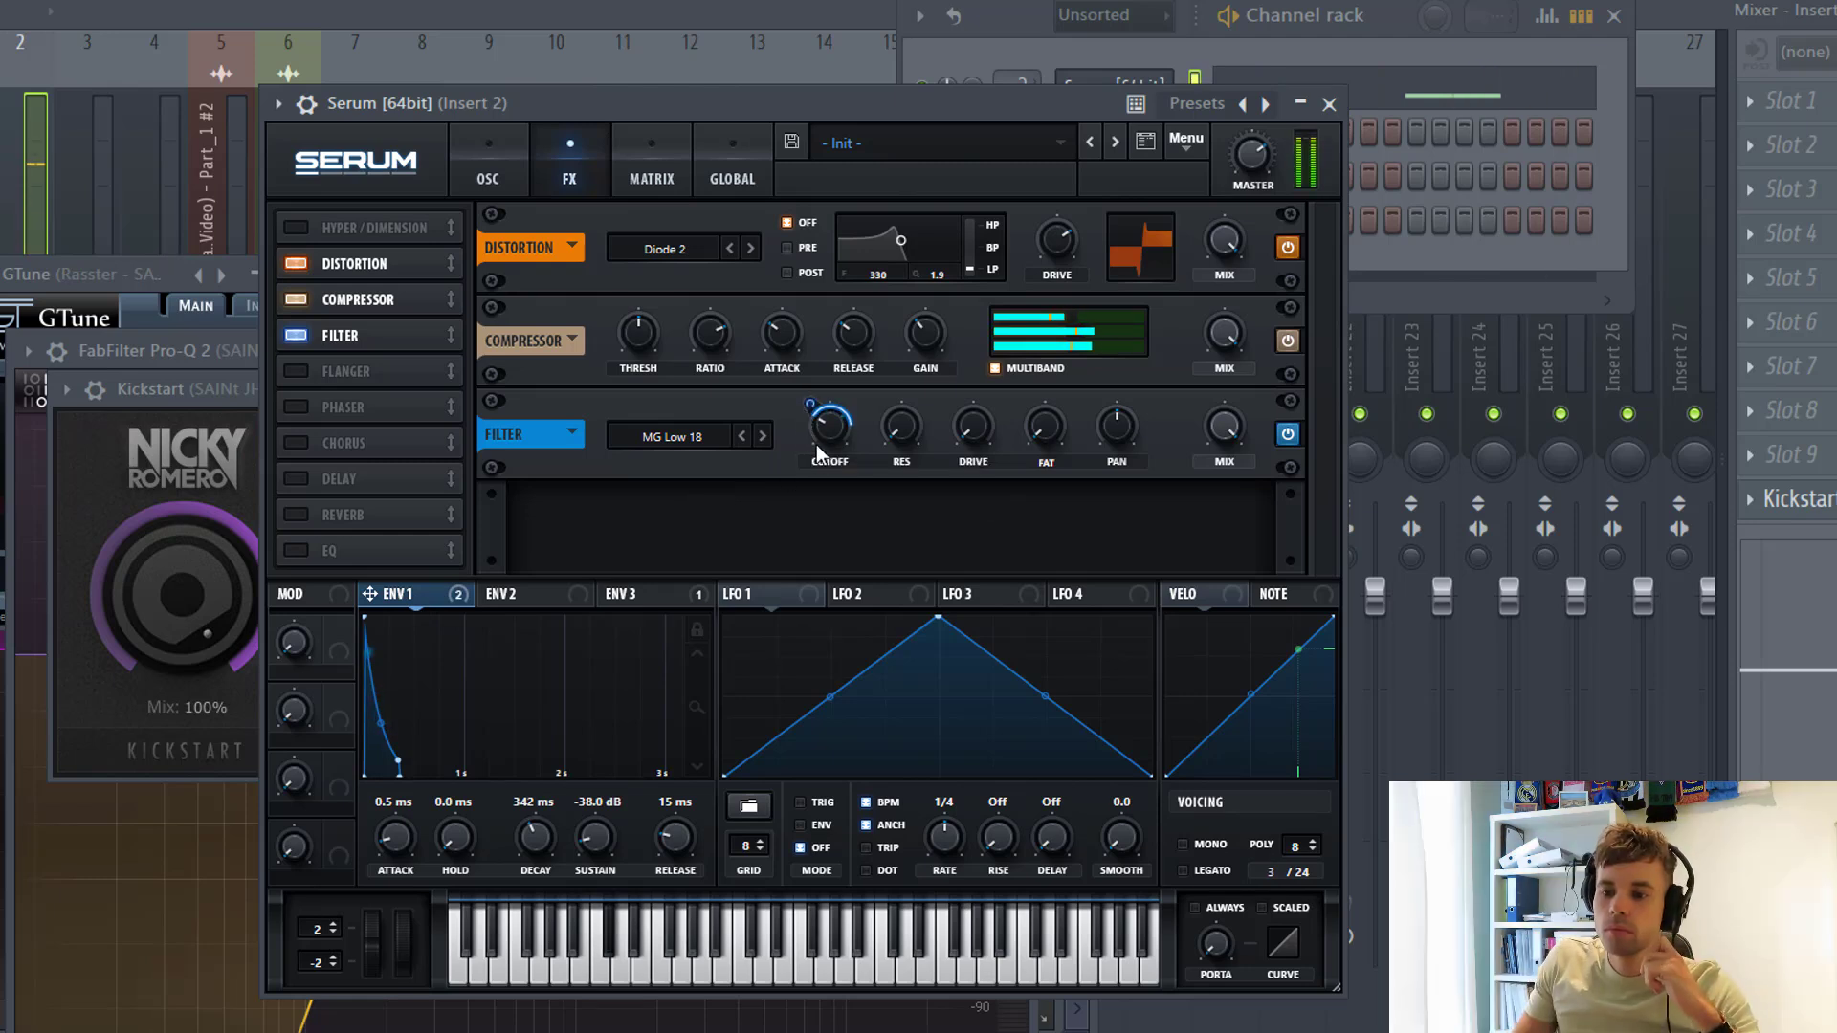
pyautogui.moveTo(1001, 428)
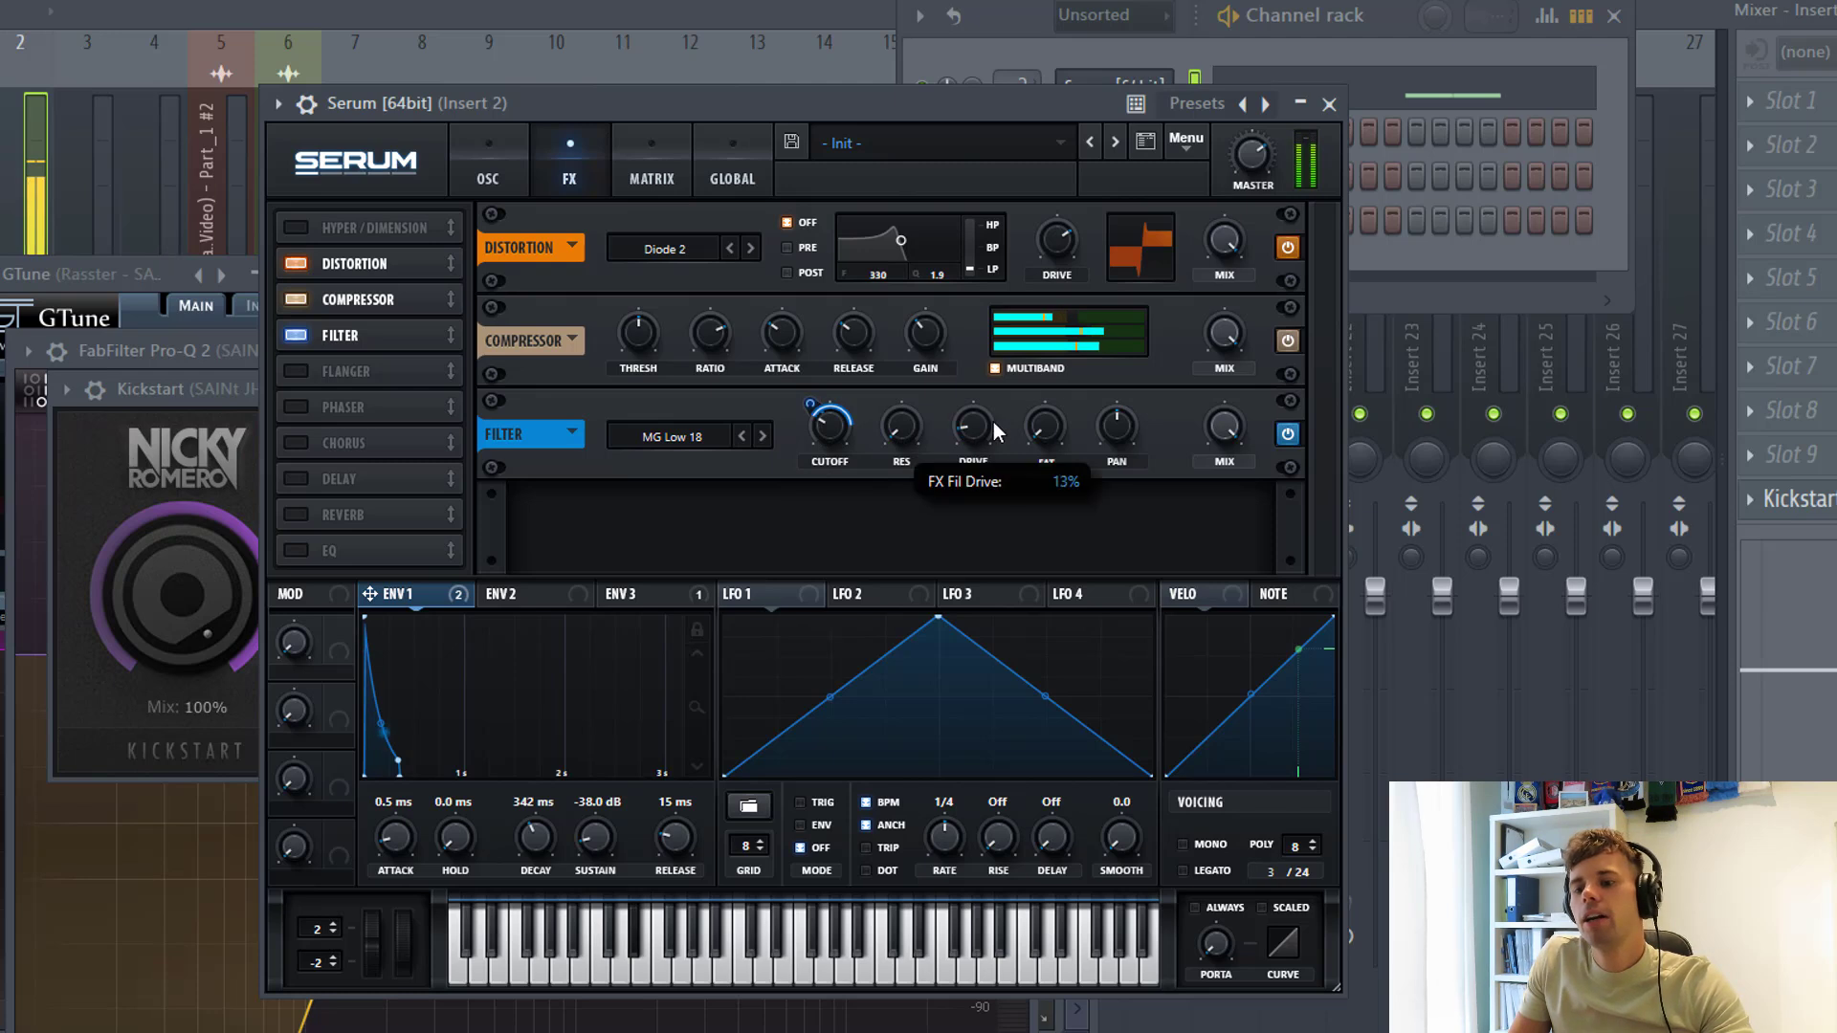
pyautogui.scroll(1, 1001, 427)
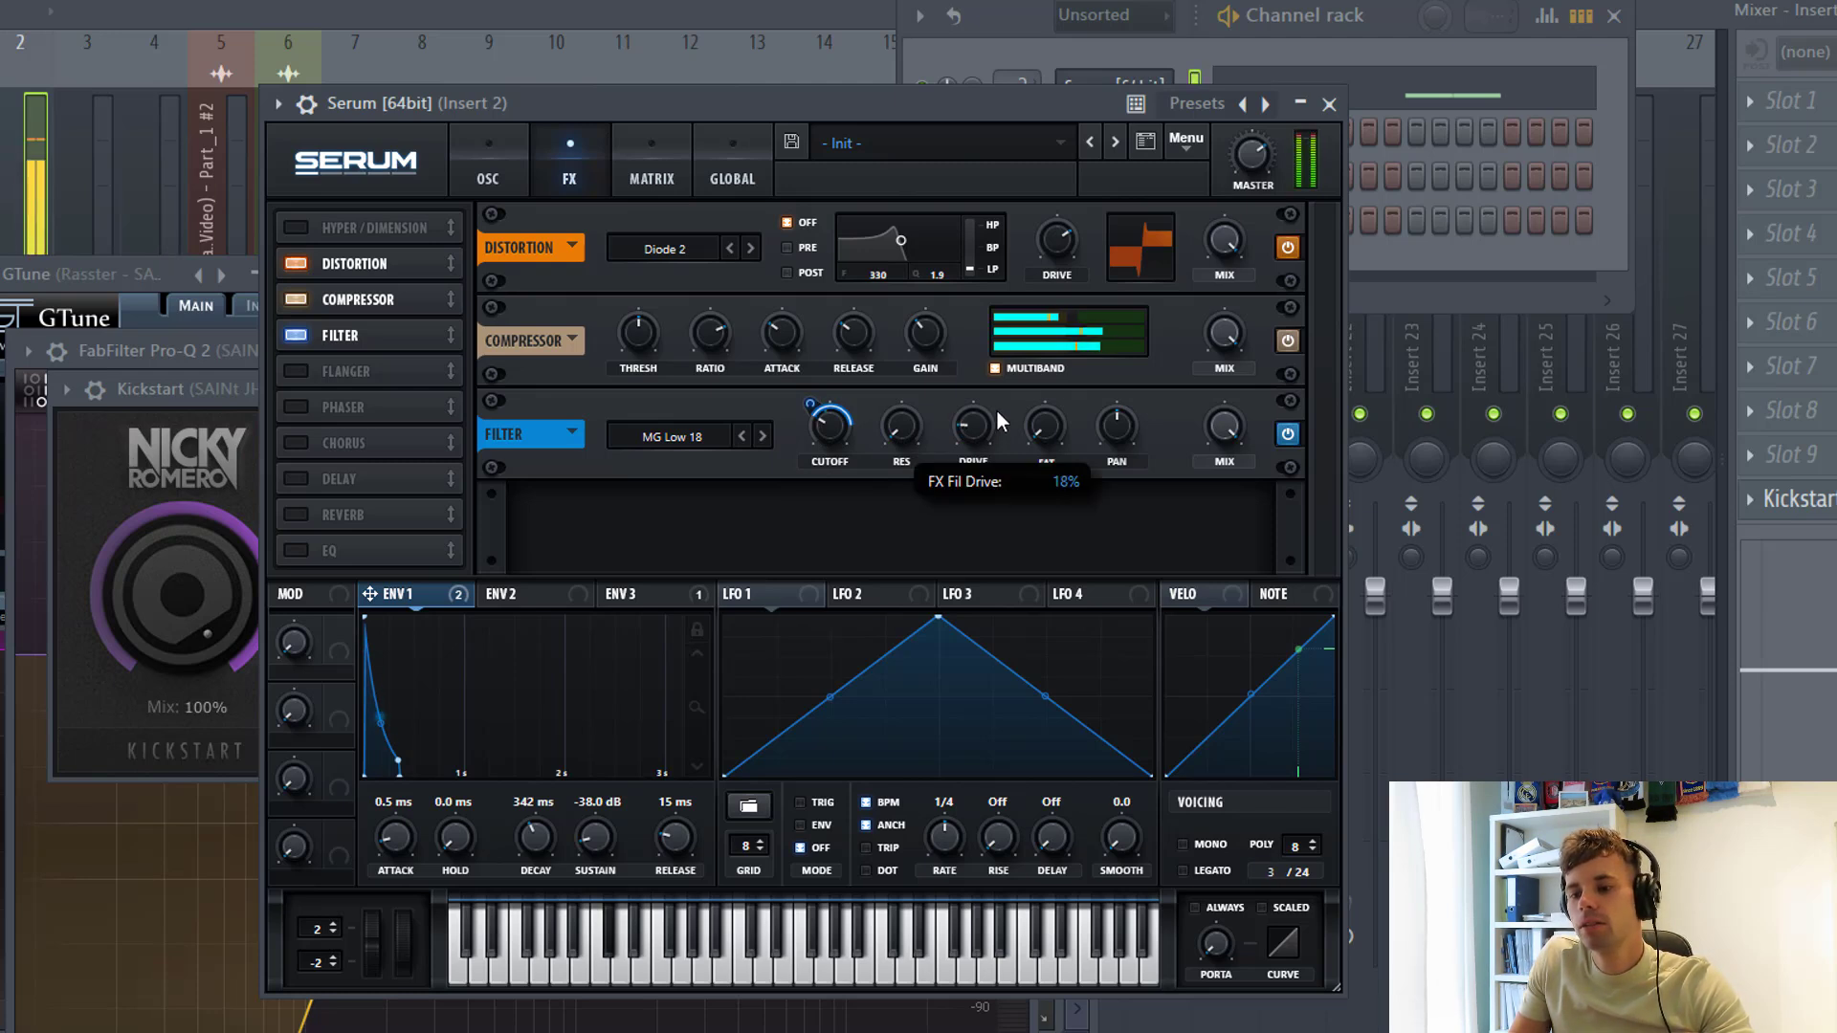
pyautogui.scroll(-2, 997, 421)
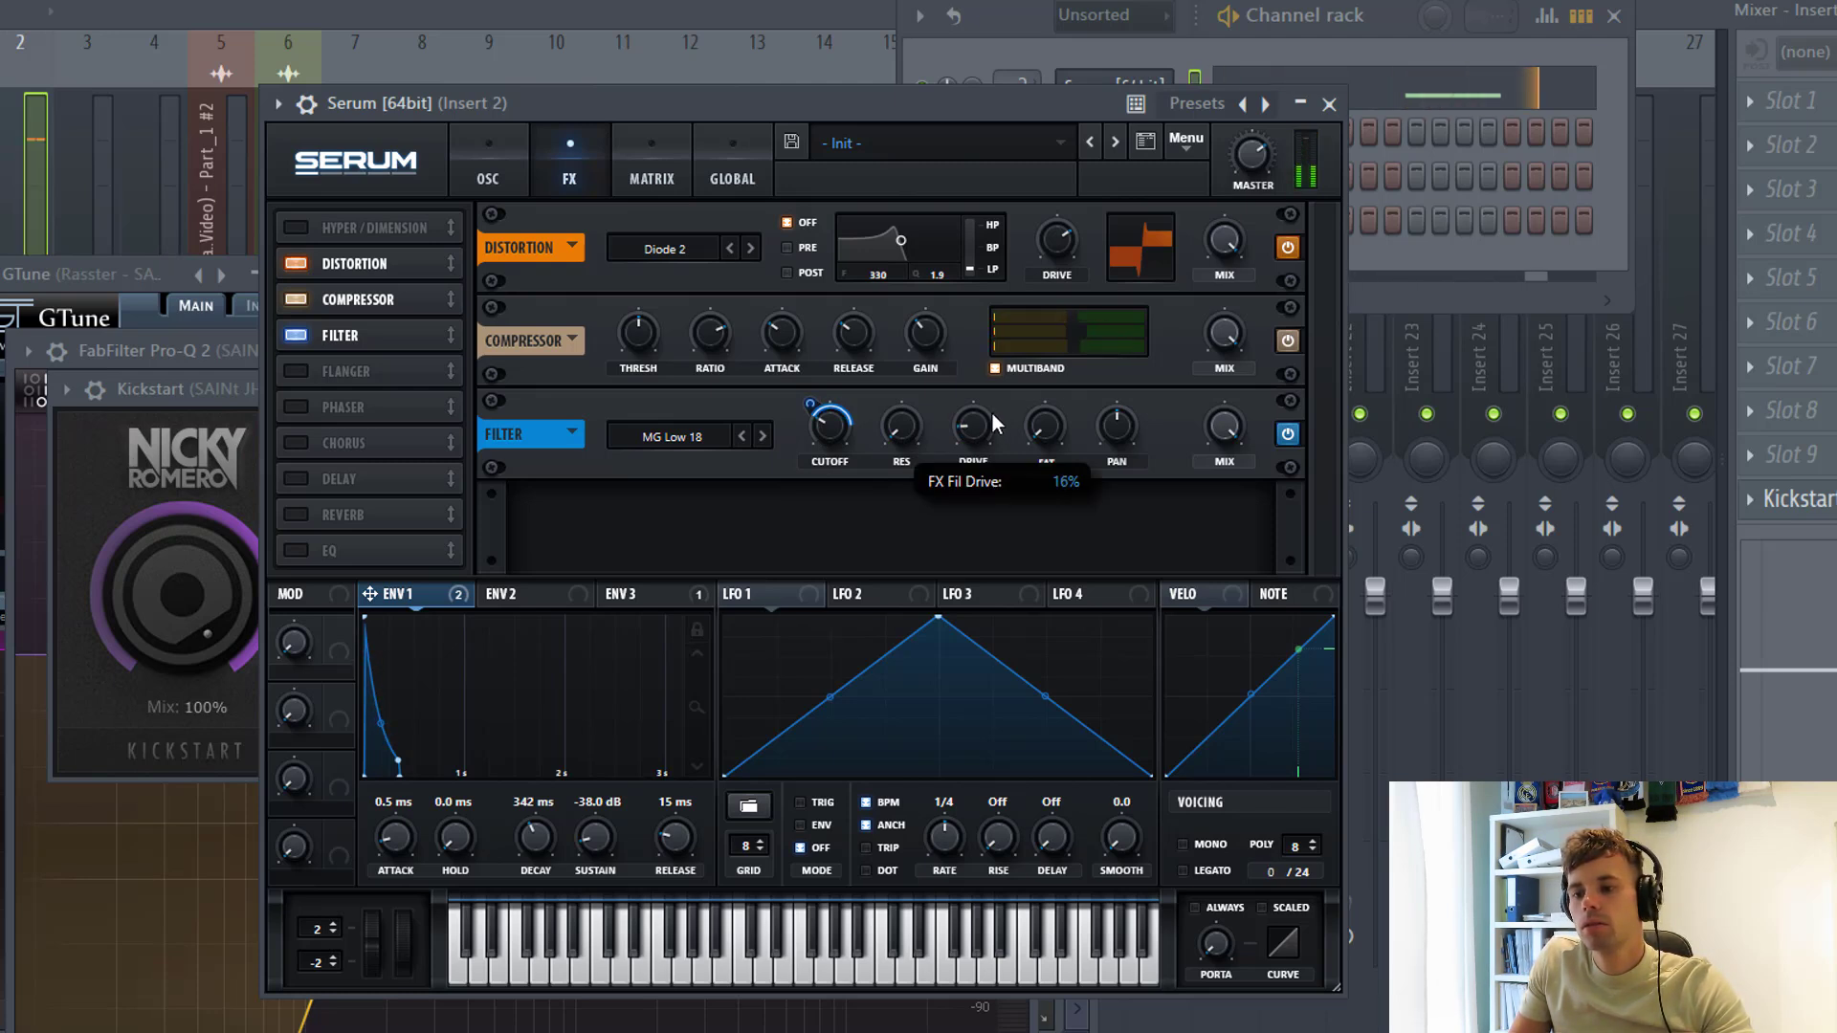
# Enable the EQ effect and route Envelope 1 to its low-band gain
pyautogui.click(397, 551)
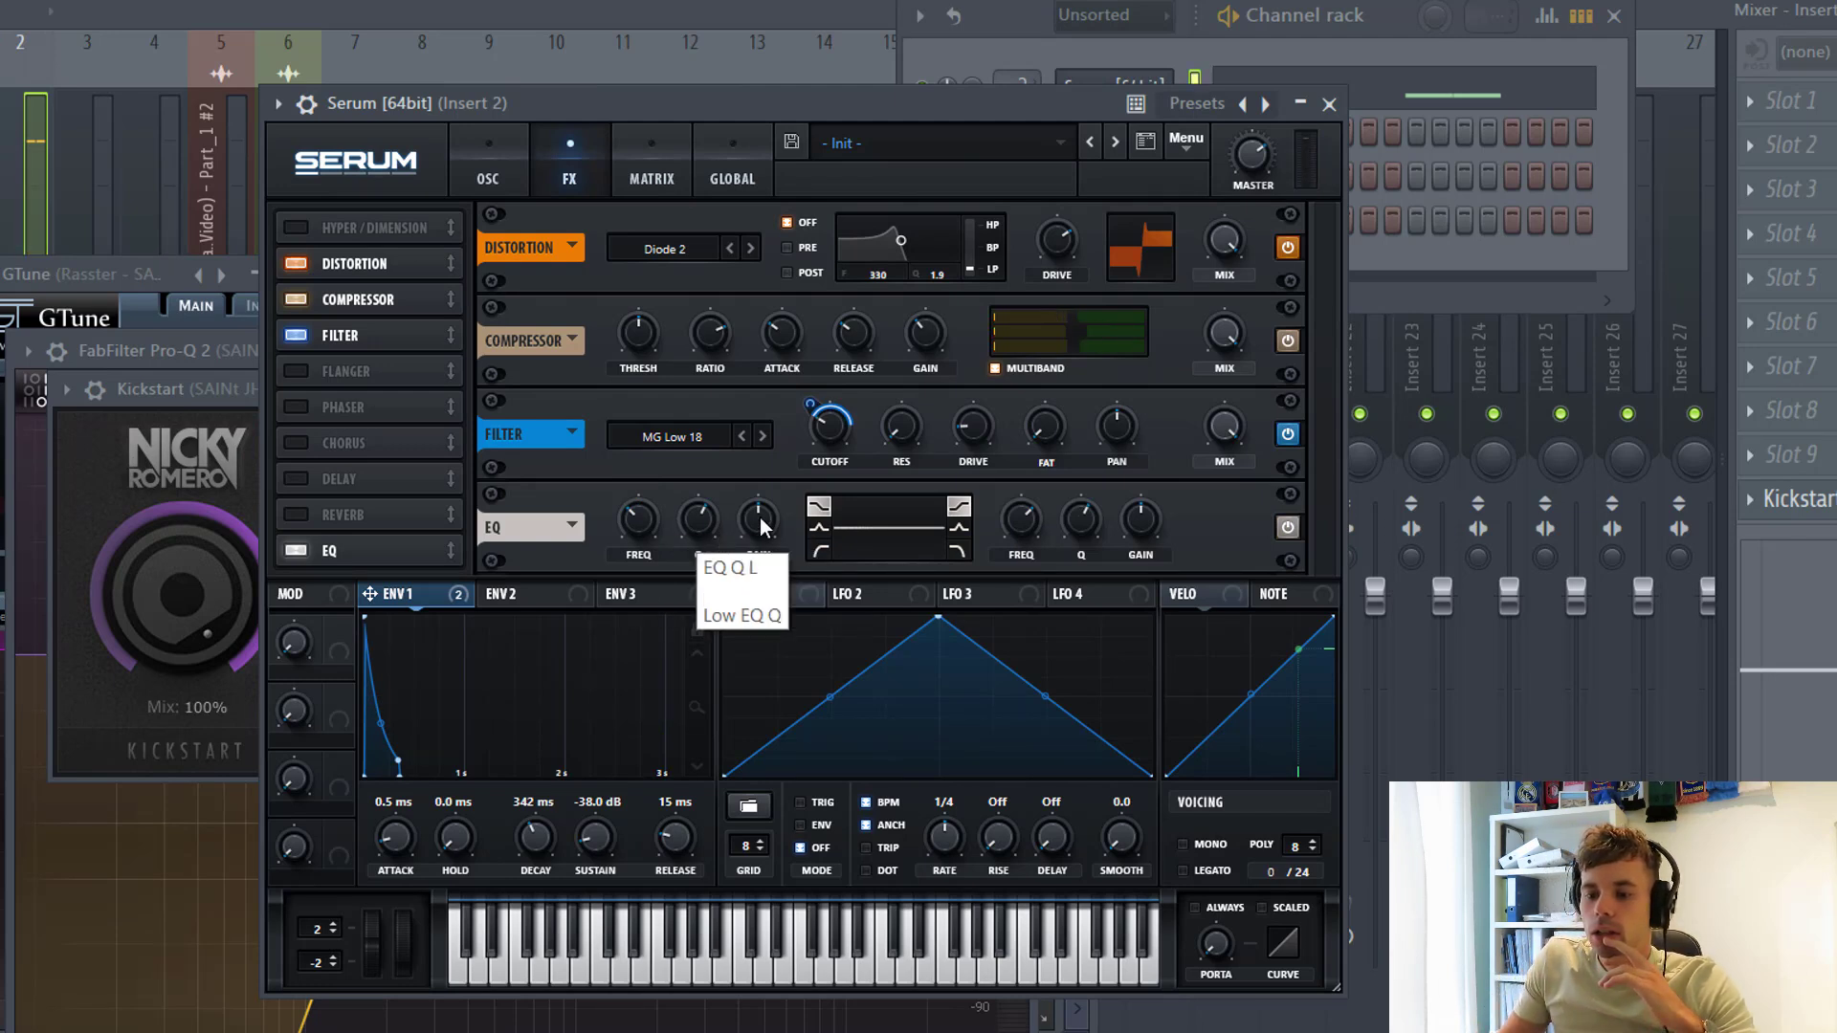
pyautogui.moveTo(741, 535); pyautogui.dragTo(756, 524)
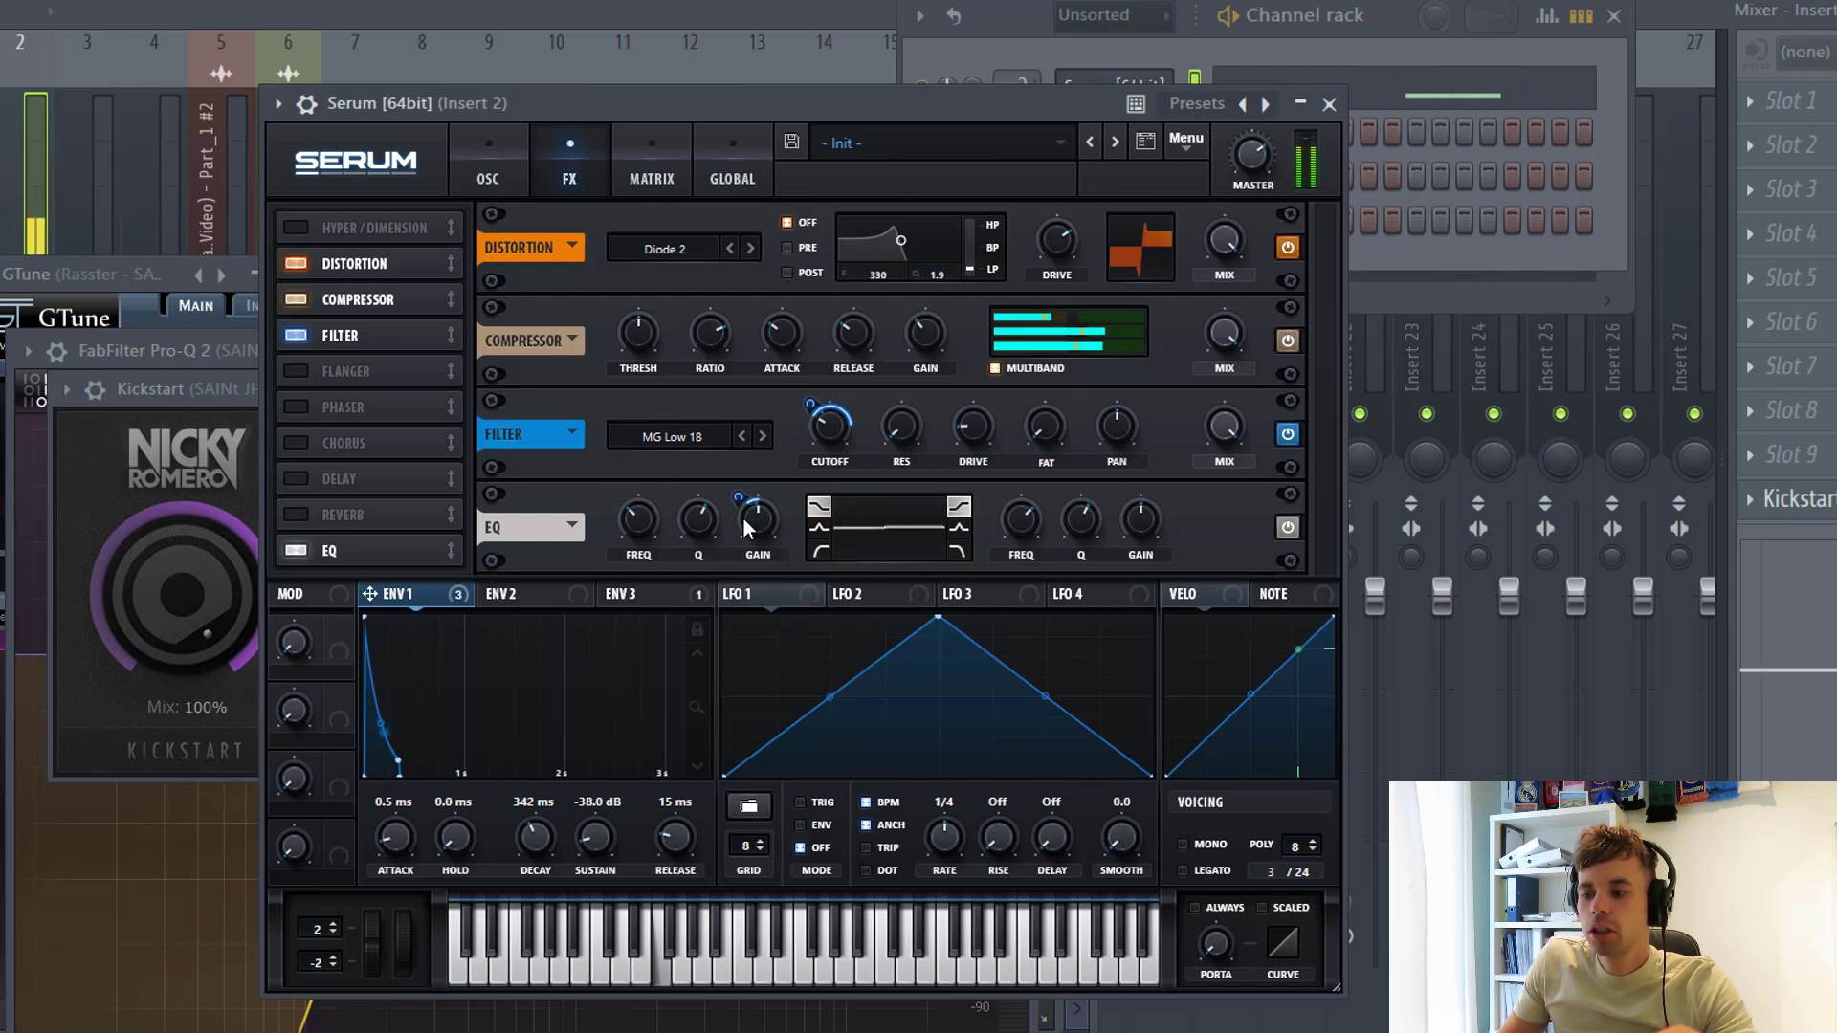
pyautogui.moveTo(735, 494)
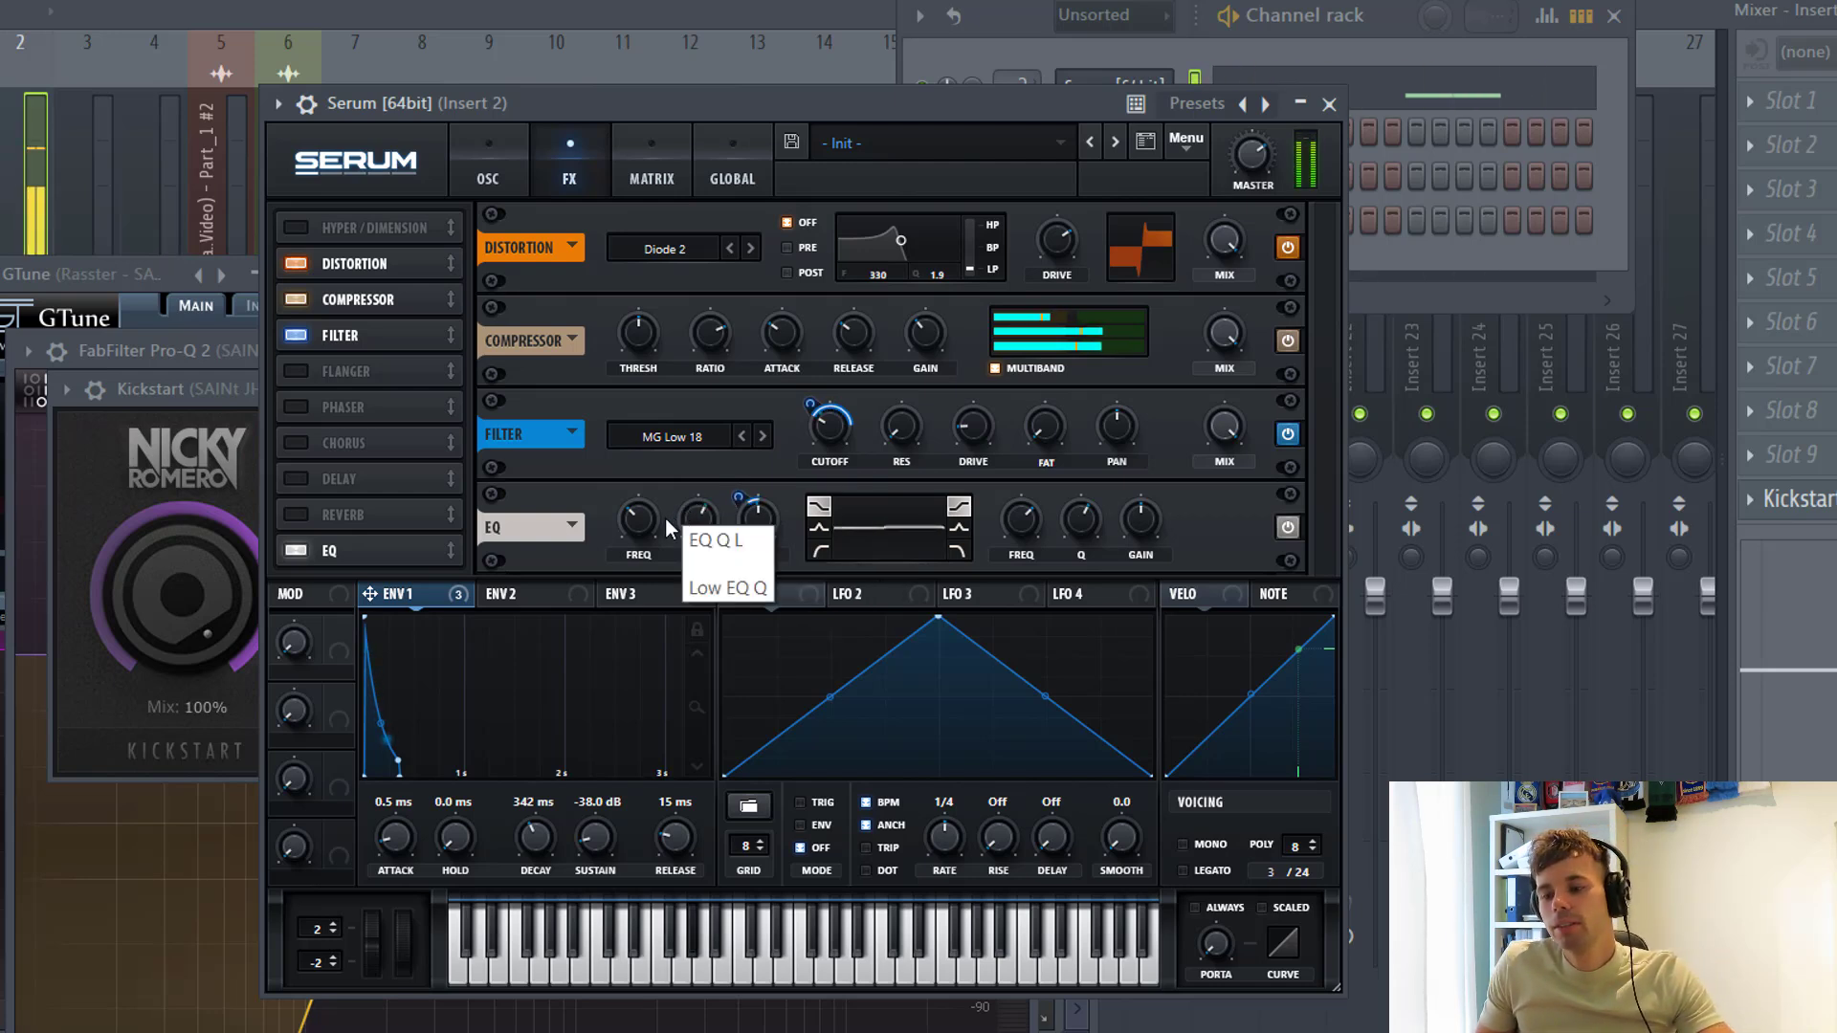
pyautogui.moveTo(636, 522)
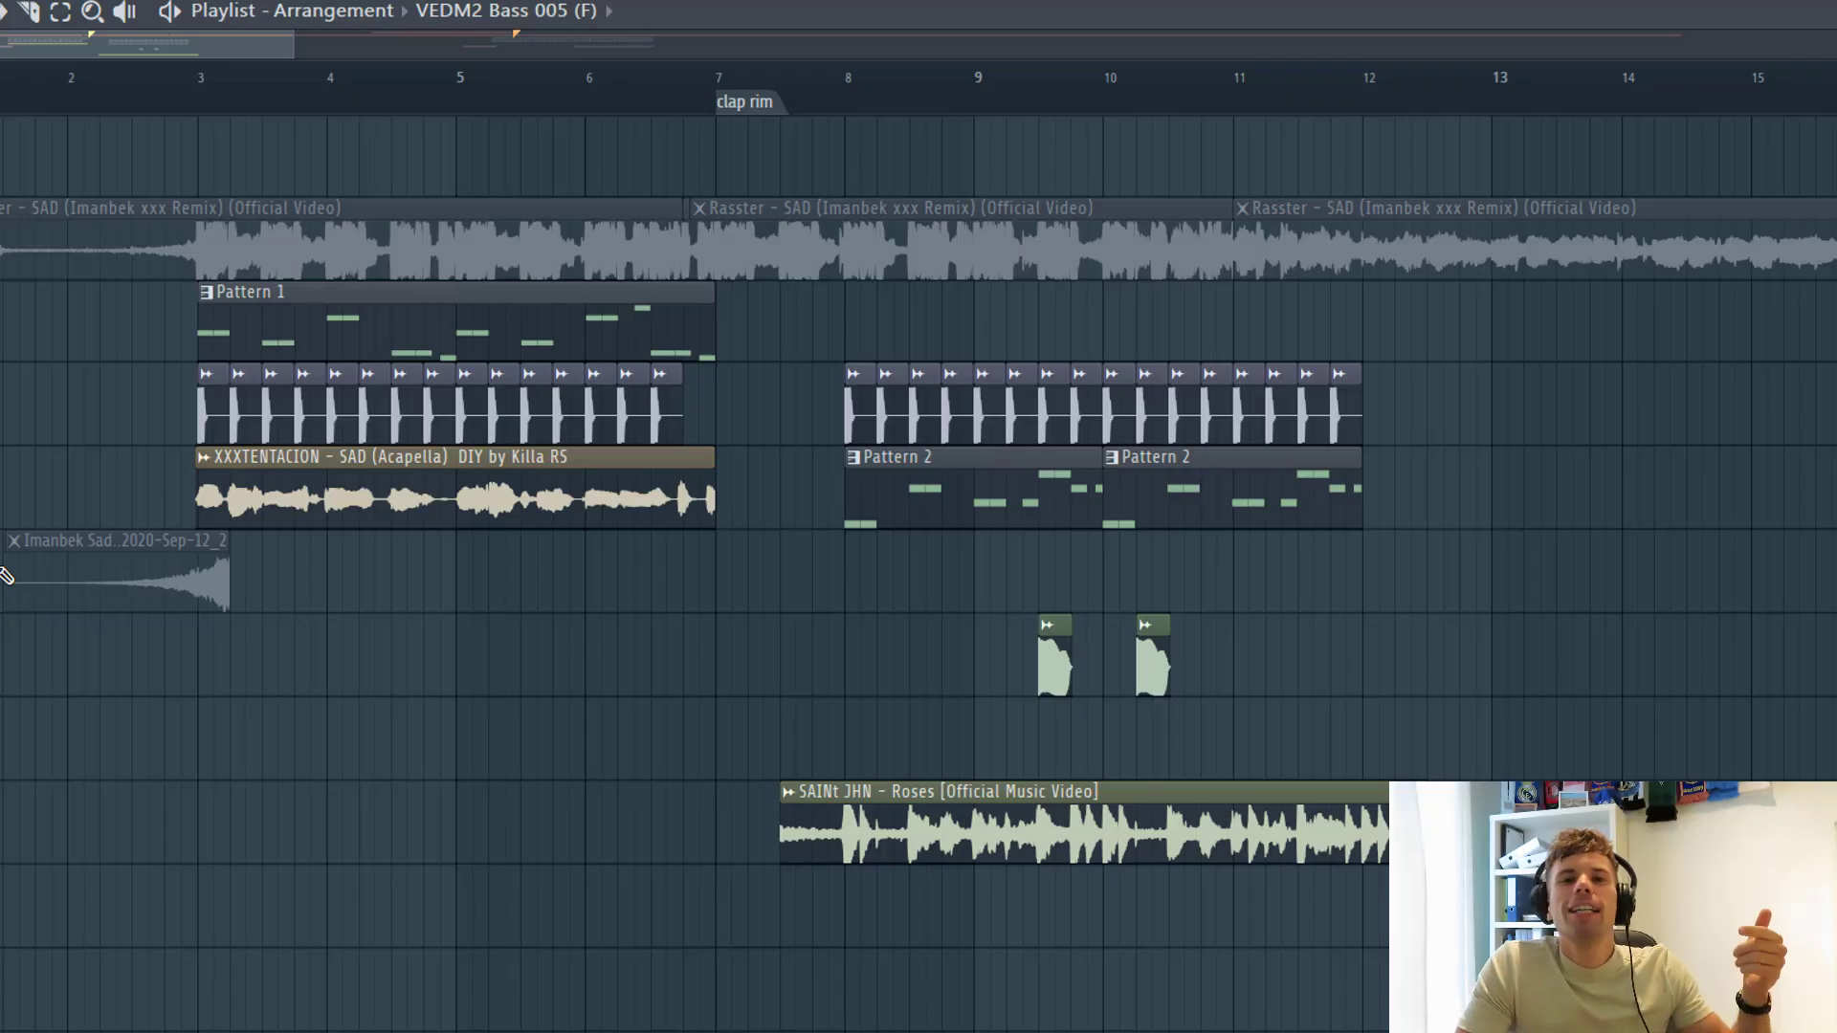
# Play the arrangement from bar 2, jump to the clap rim marker, then stop playback
pyautogui.click(105, 92)
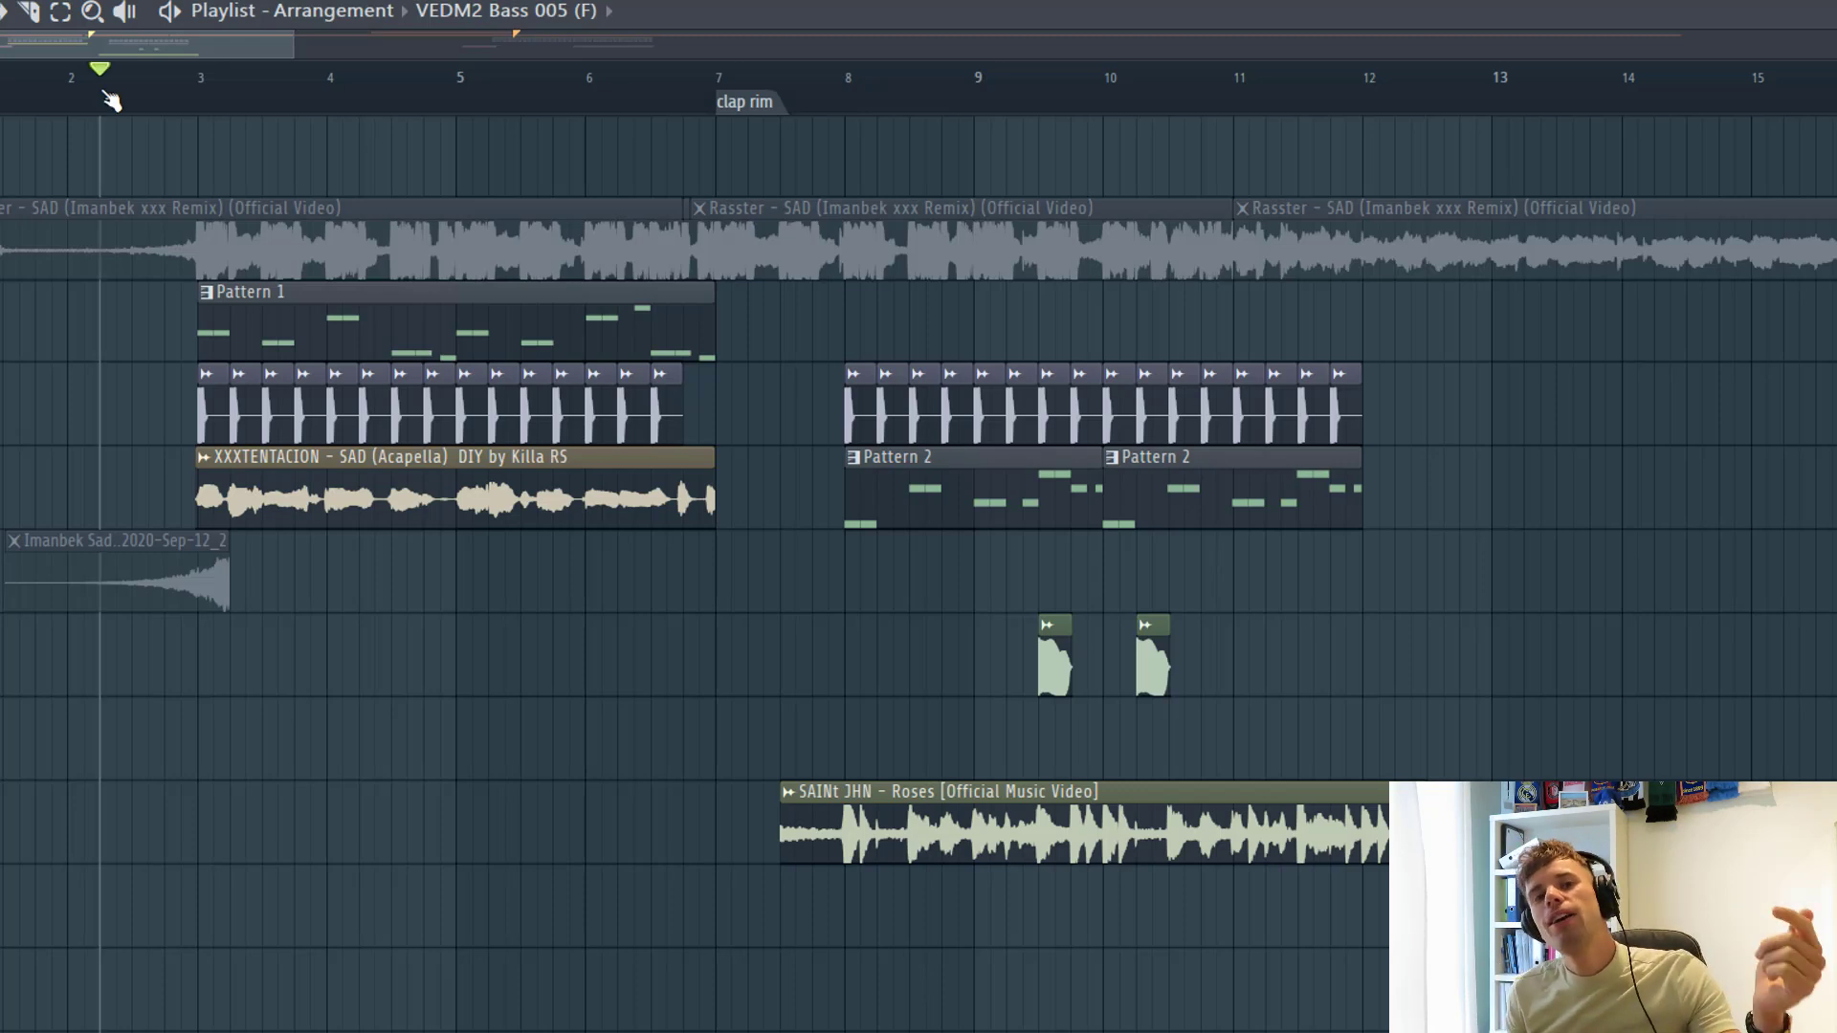
pyautogui.press('space')
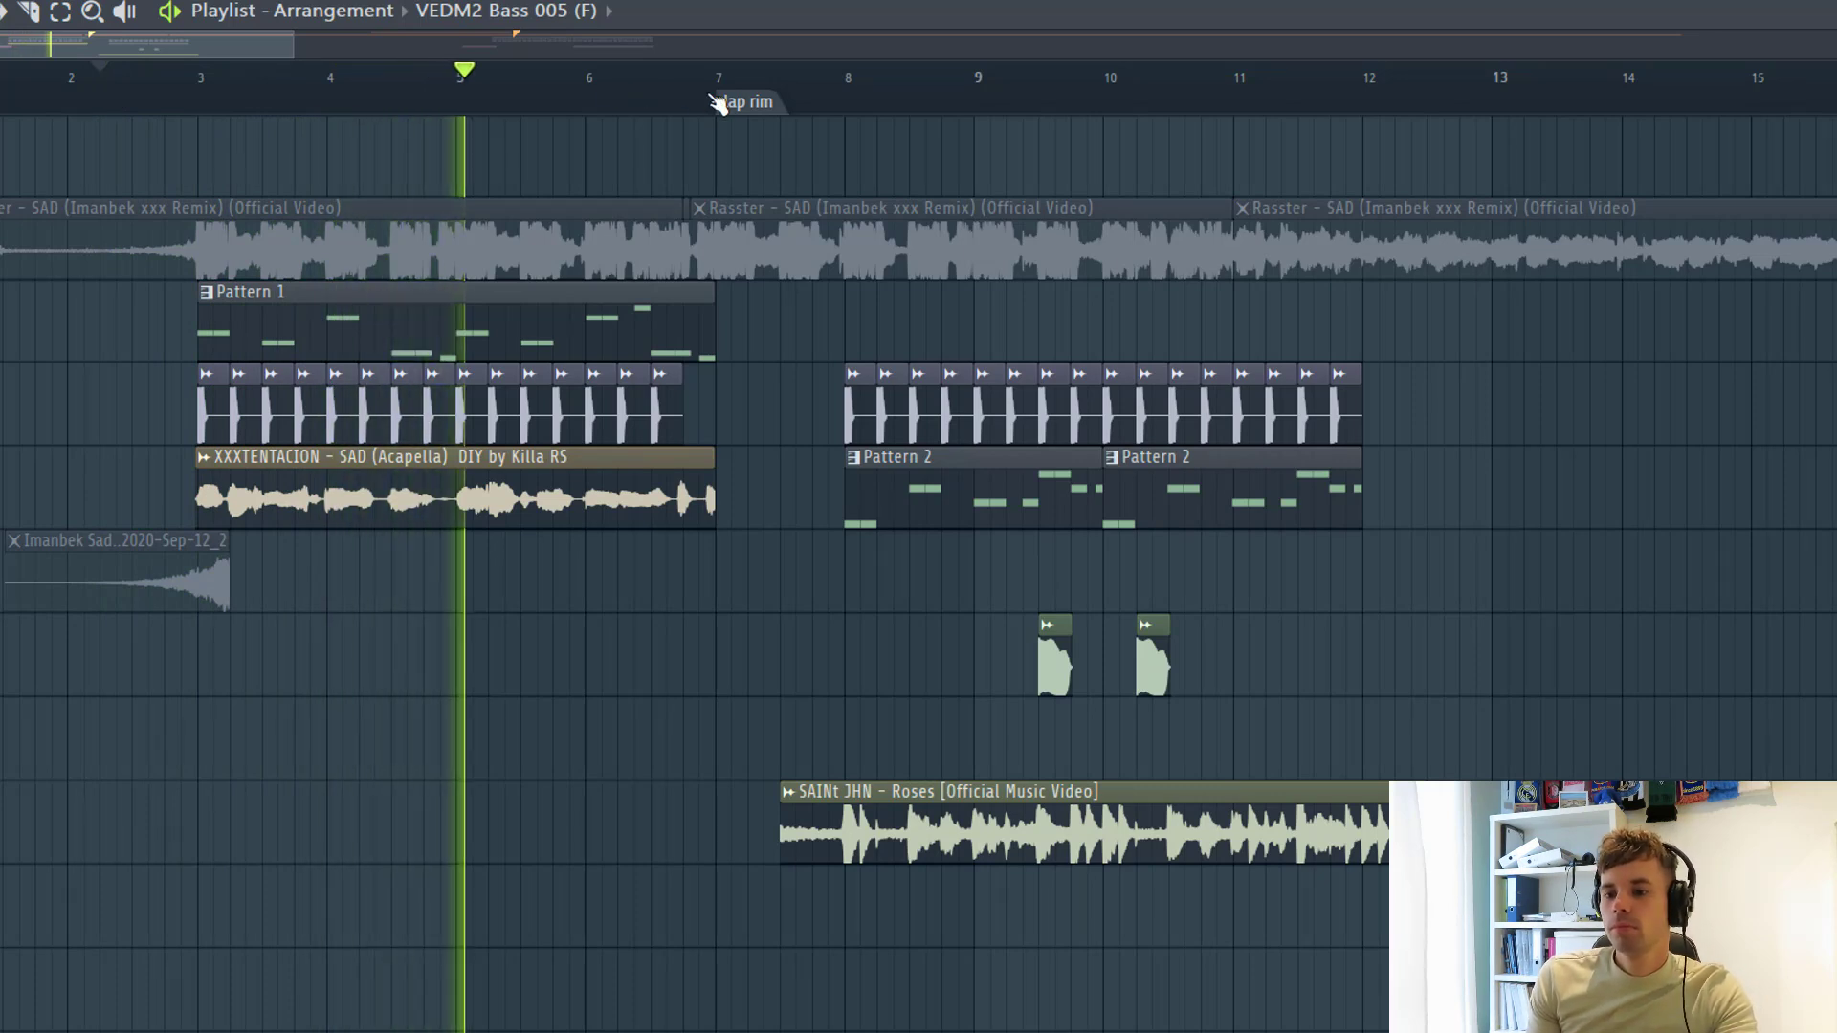
pyautogui.click(787, 100)
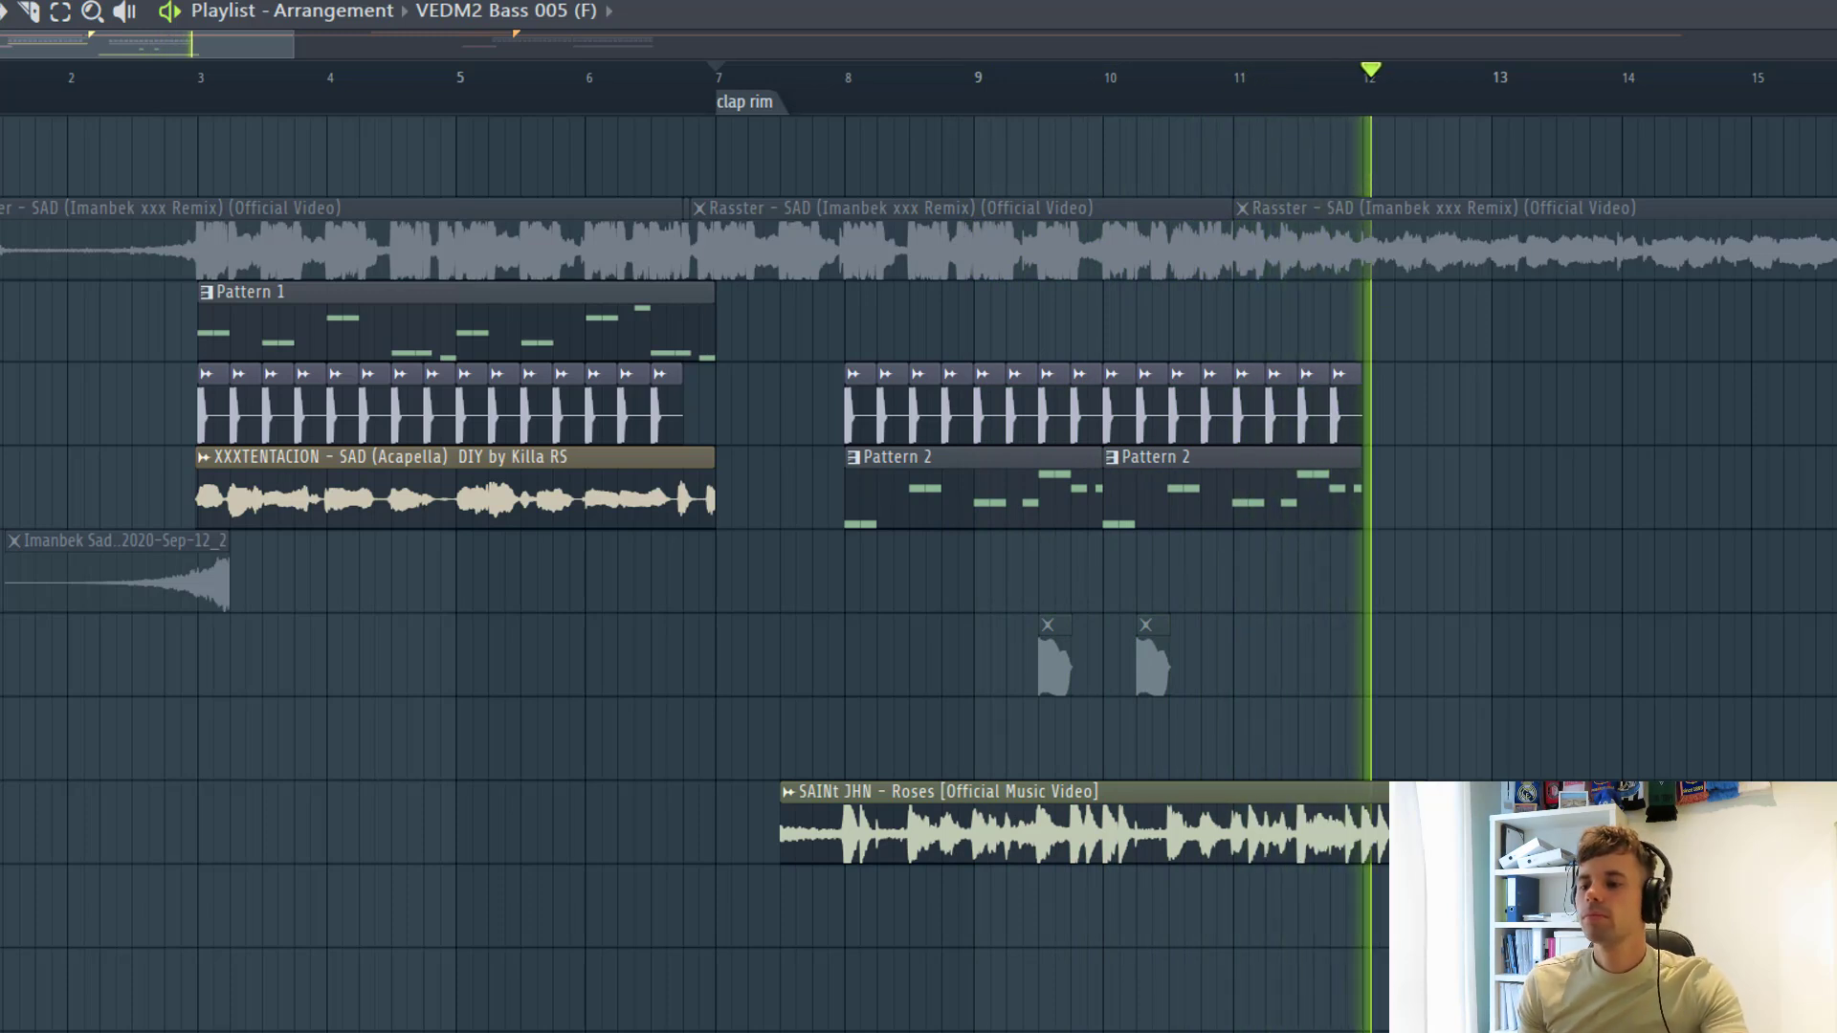
pyautogui.press('space')
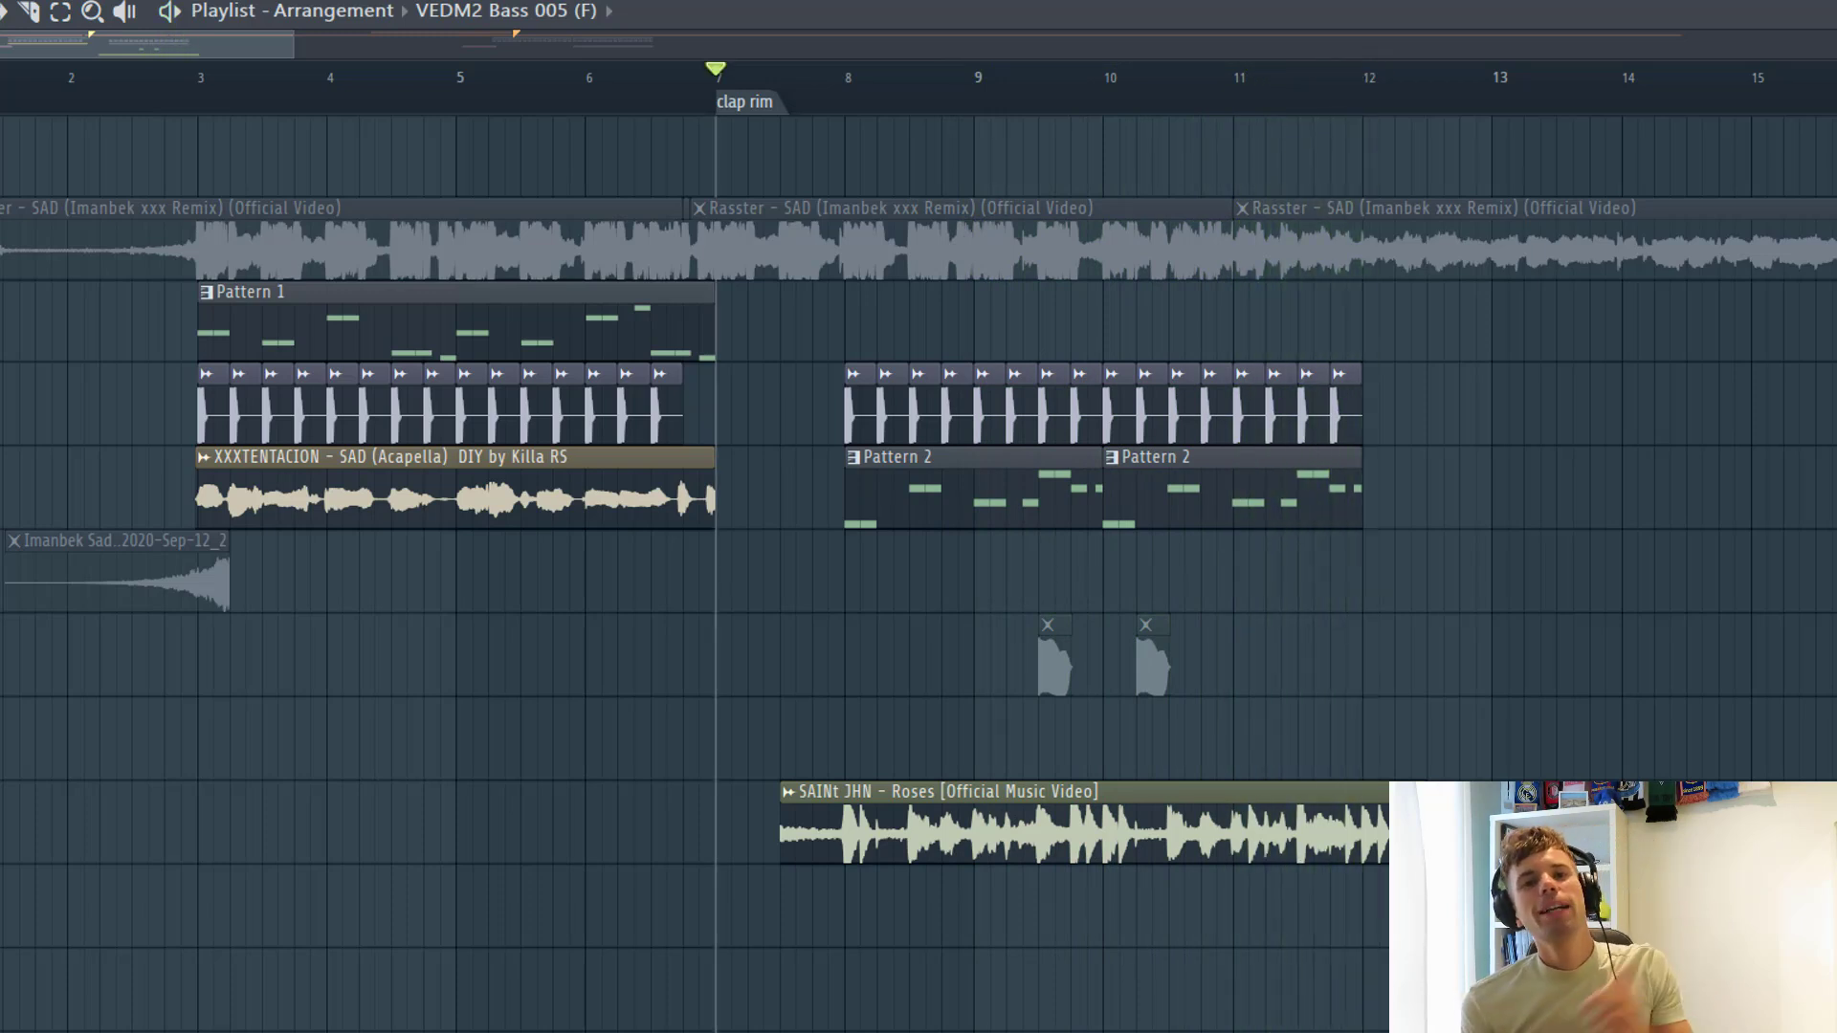